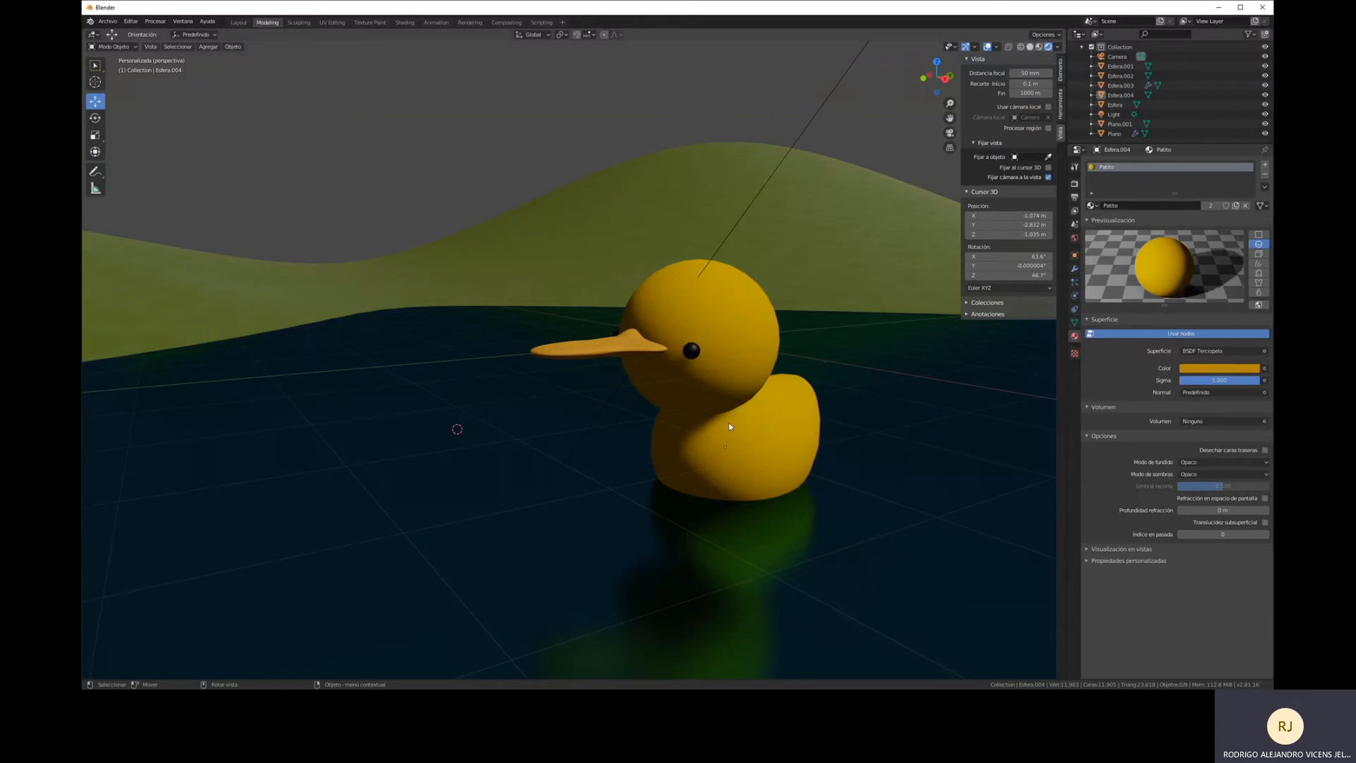
# Rename the duck's eye on the far side of the beak as Ojo1.
pyautogui.moveTo(718, 395); pyautogui.dragTo(515, 362, button='middle')
pyautogui.click(556, 363)
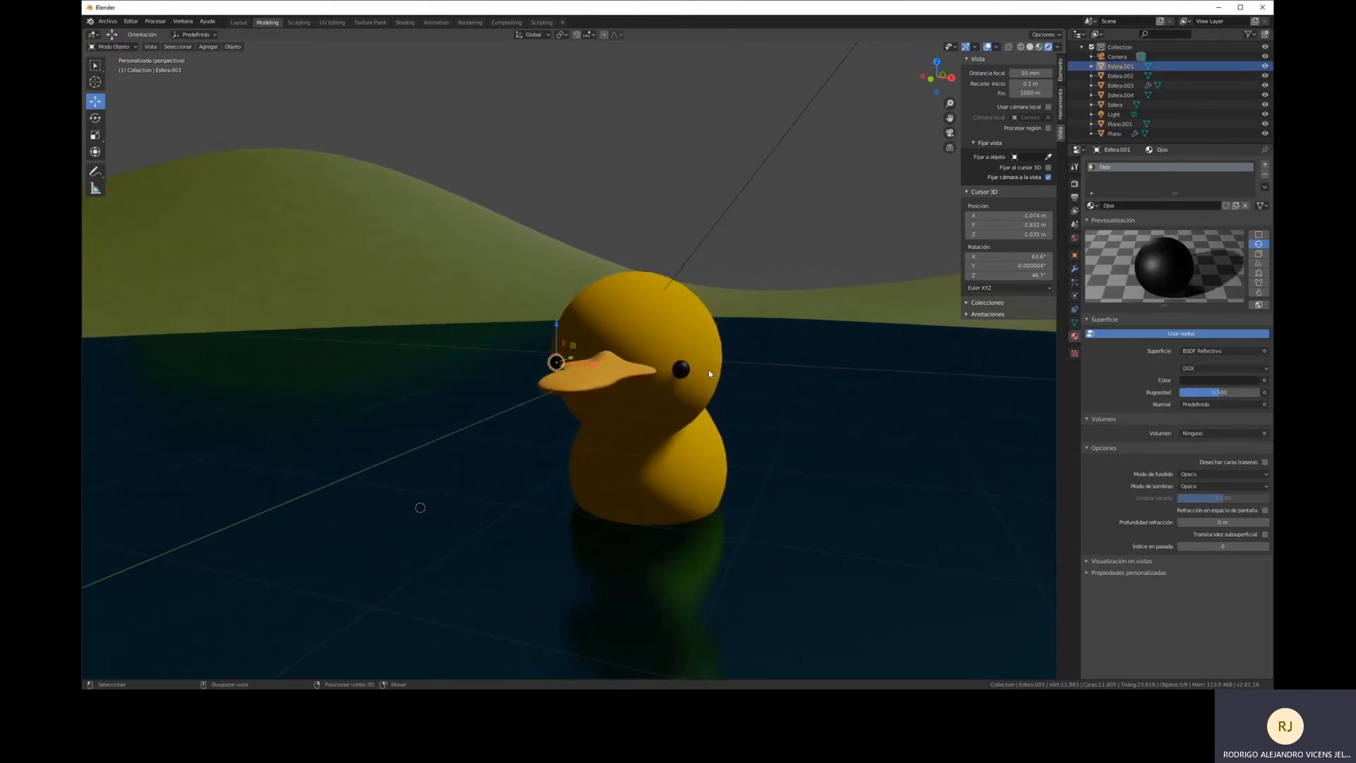
pyautogui.doubleClick(1122, 67)
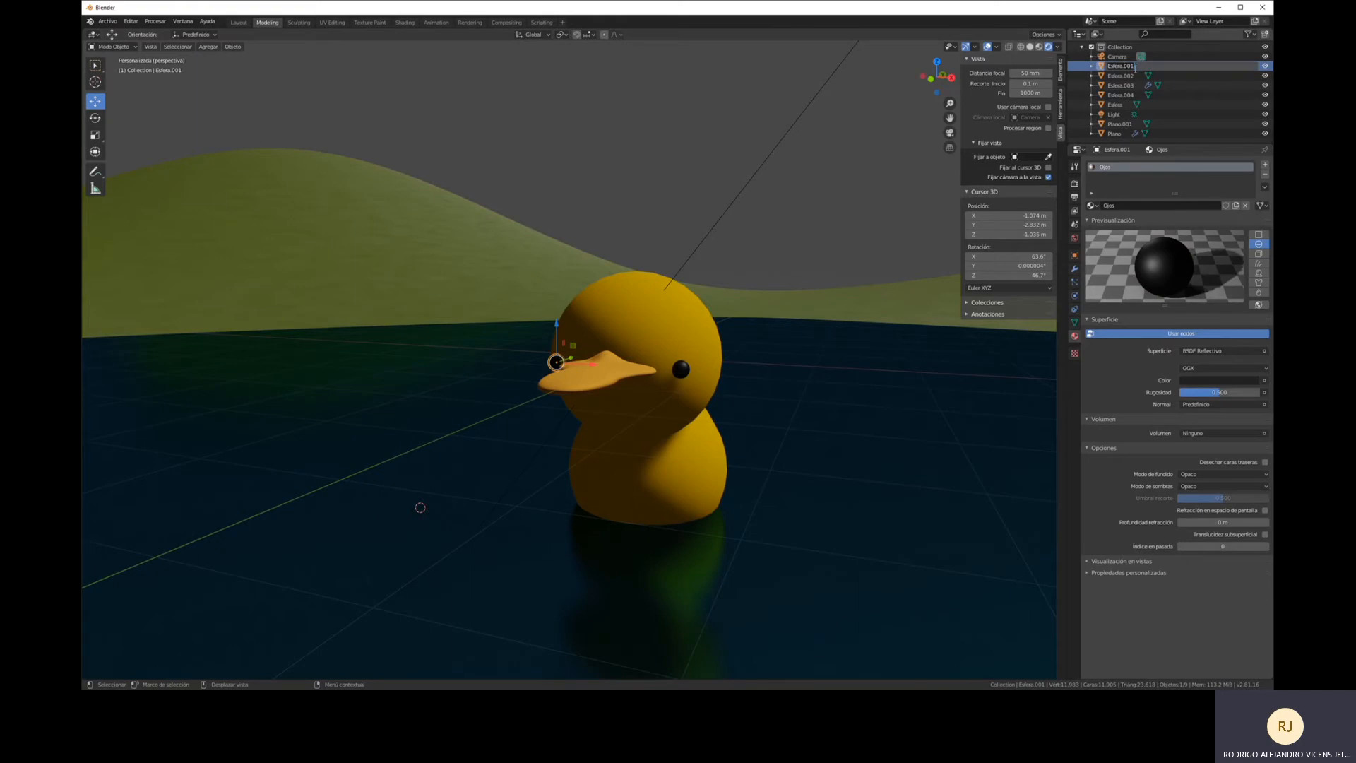
pyautogui.write('Ojo1')
pyautogui.press('Return')
# Rename the duck's other eye as Ojo2.
pyautogui.click(683, 378)
pyautogui.write('Pu')
pyautogui.write('Ojo2')
pyautogui.press('Return')
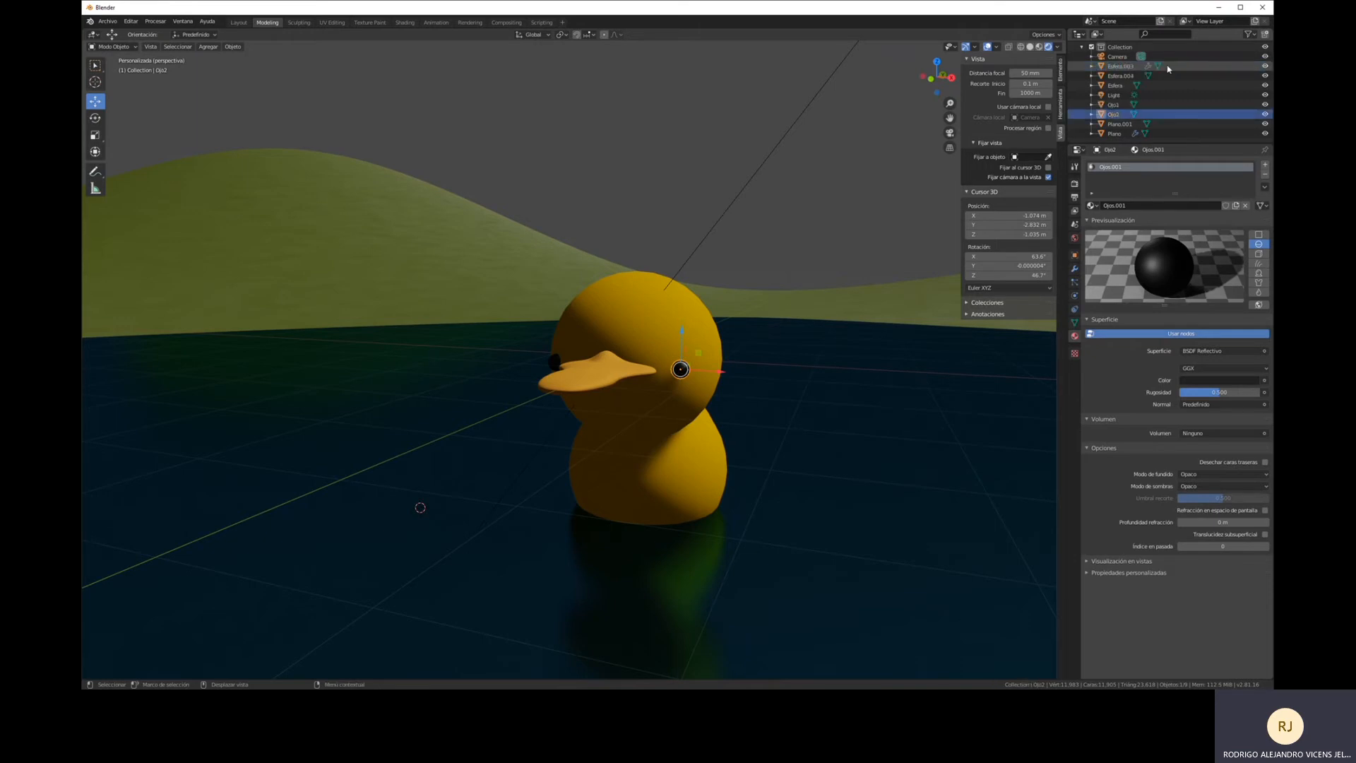
# Rename the duck's head sphere as cabeza.
pyautogui.click(668, 313)
pyautogui.doubleClick(1114, 86)
pyautogui.write('cab')
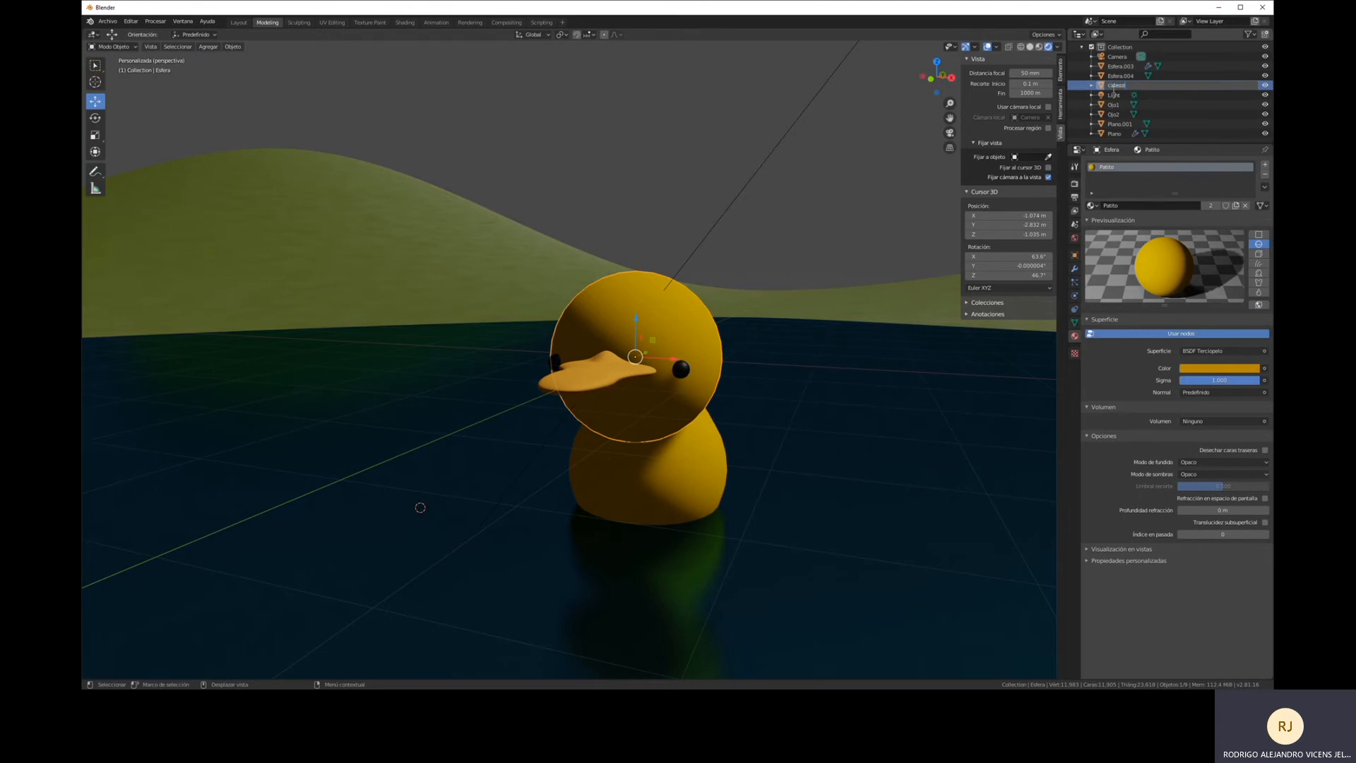
pyautogui.press('Return')
# Rename the duck's beak object as piquito.
pyautogui.click(1121, 76)
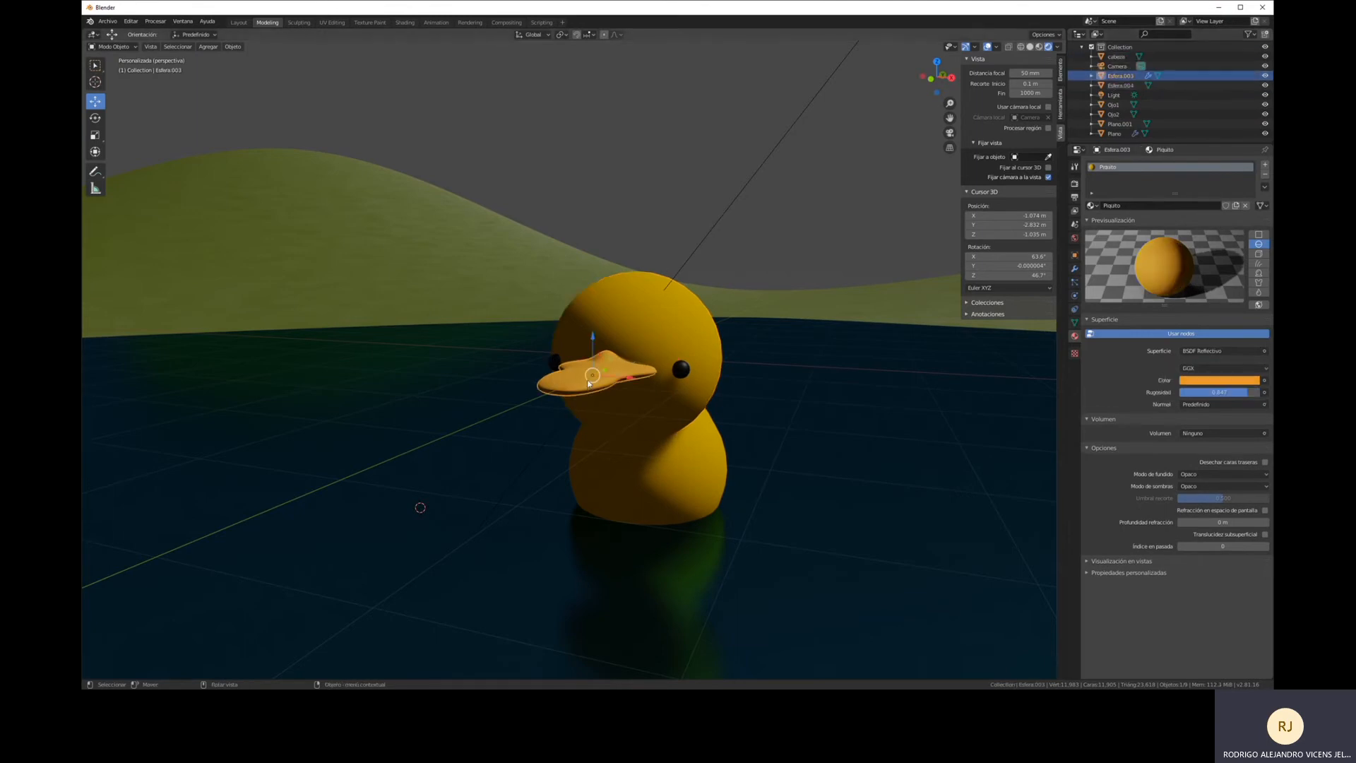
pyautogui.doubleClick(1123, 76)
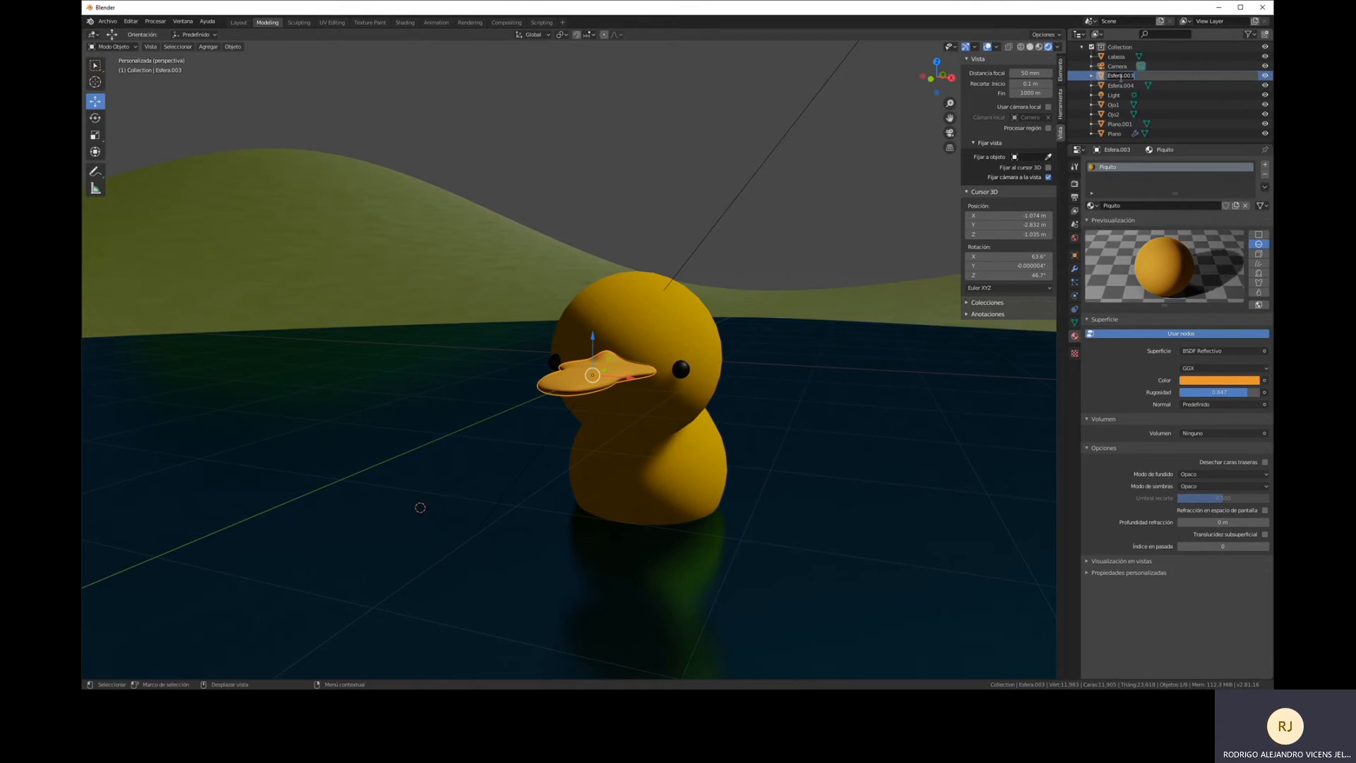
pyautogui.write('piquito')
pyautogui.press('Return')
# Rename the duck's body object as cuerpo.
pyautogui.click(653, 464)
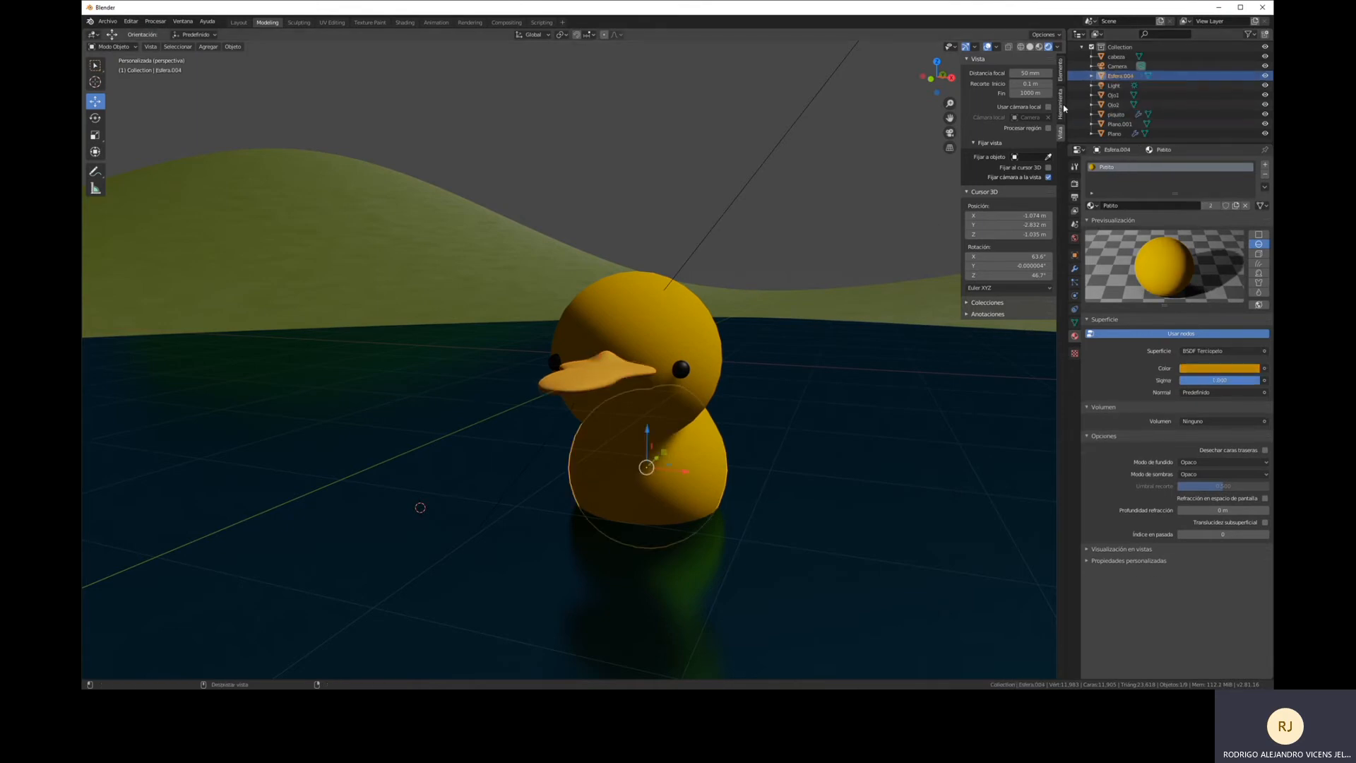
pyautogui.doubleClick(1118, 76)
pyautogui.write('cuerpo')
pyautogui.press('Return')
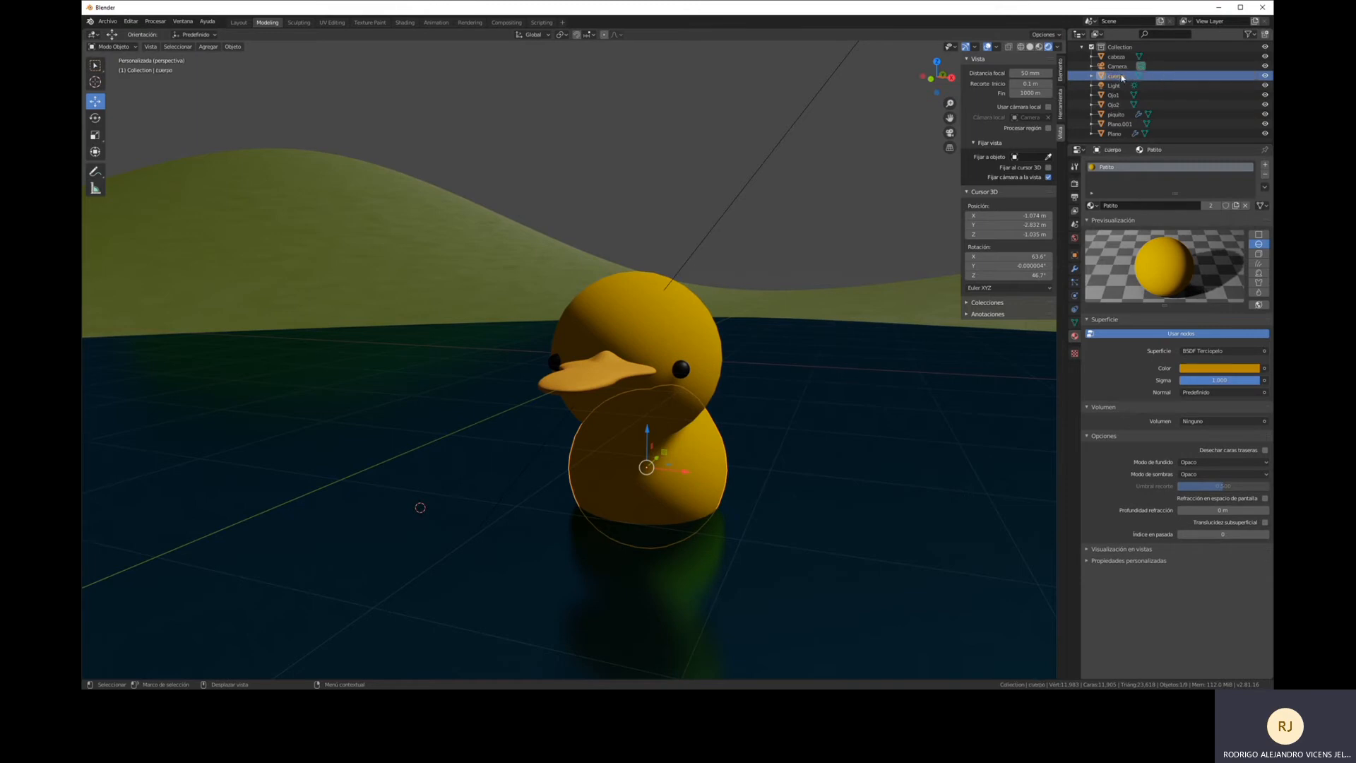
# Select the duck's body, head, beak and both eyes together and move them about 0.812 m along the Y axis.
pyautogui.scroll(-5, 819, 182)
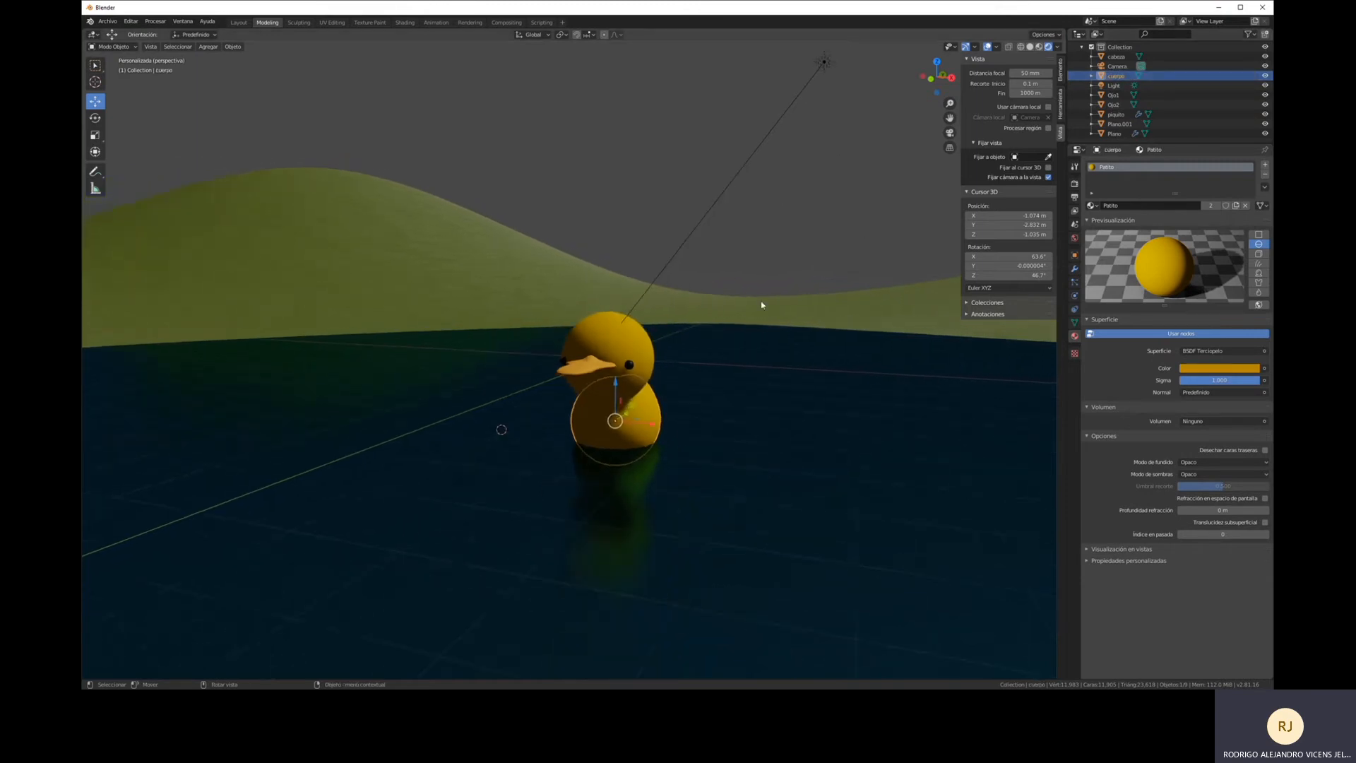
pyautogui.scroll(3, 769, 304)
pyautogui.scroll(1, 832, 396)
pyautogui.moveTo(833, 396); pyautogui.dragTo(787, 399, button='middle')
pyautogui.moveTo(921, 353)
pyautogui.mouseDown(button='middle')
pyautogui.moveTo(867, 368)
pyautogui.moveTo(724, 325)
pyautogui.mouseUp(button='middle')
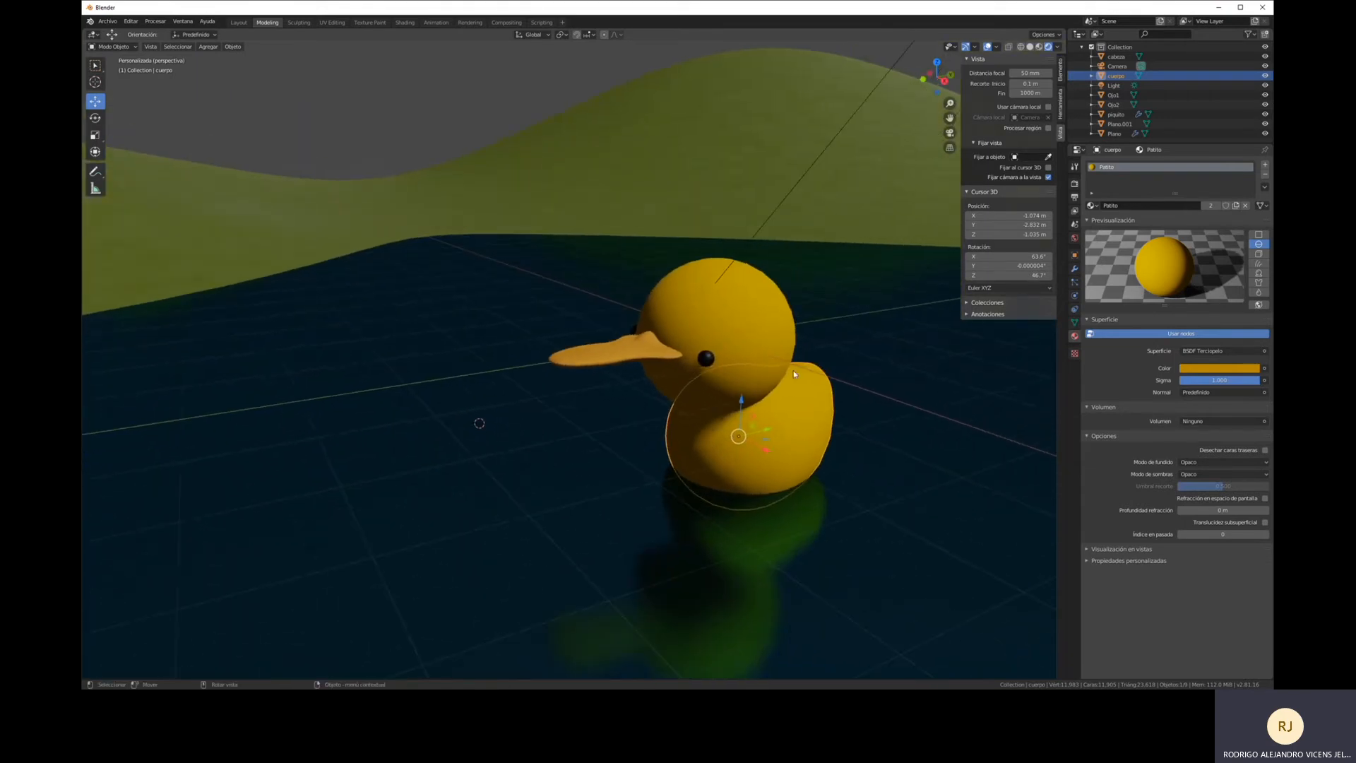
pyautogui.keyDown('shift'); pyautogui.click(723, 322); pyautogui.keyUp('shift')
pyautogui.keyDown('shift'); pyautogui.click(706, 358); pyautogui.keyUp('shift')
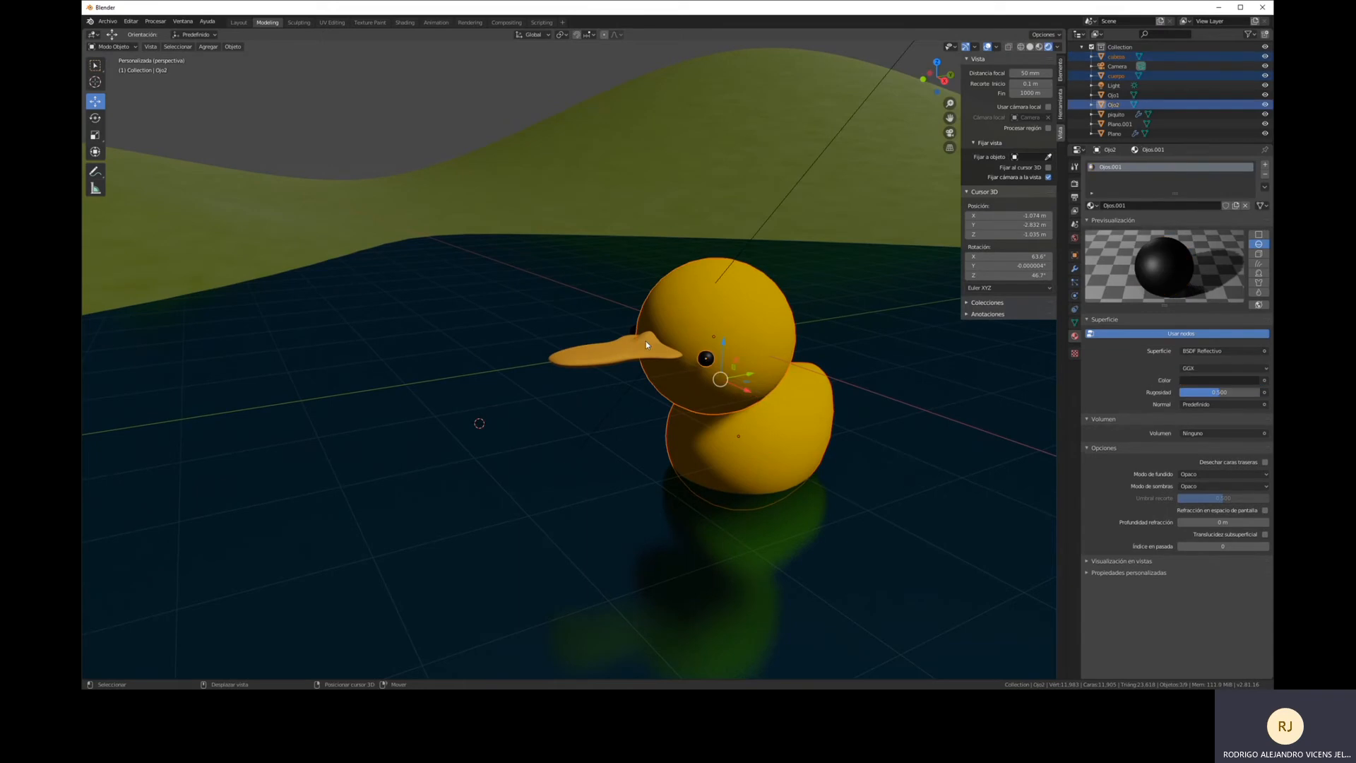
pyautogui.keyDown('shift'); pyautogui.click(634, 339); pyautogui.keyUp('shift')
pyautogui.moveTo(634, 337); pyautogui.dragTo(509, 330, button='middle')
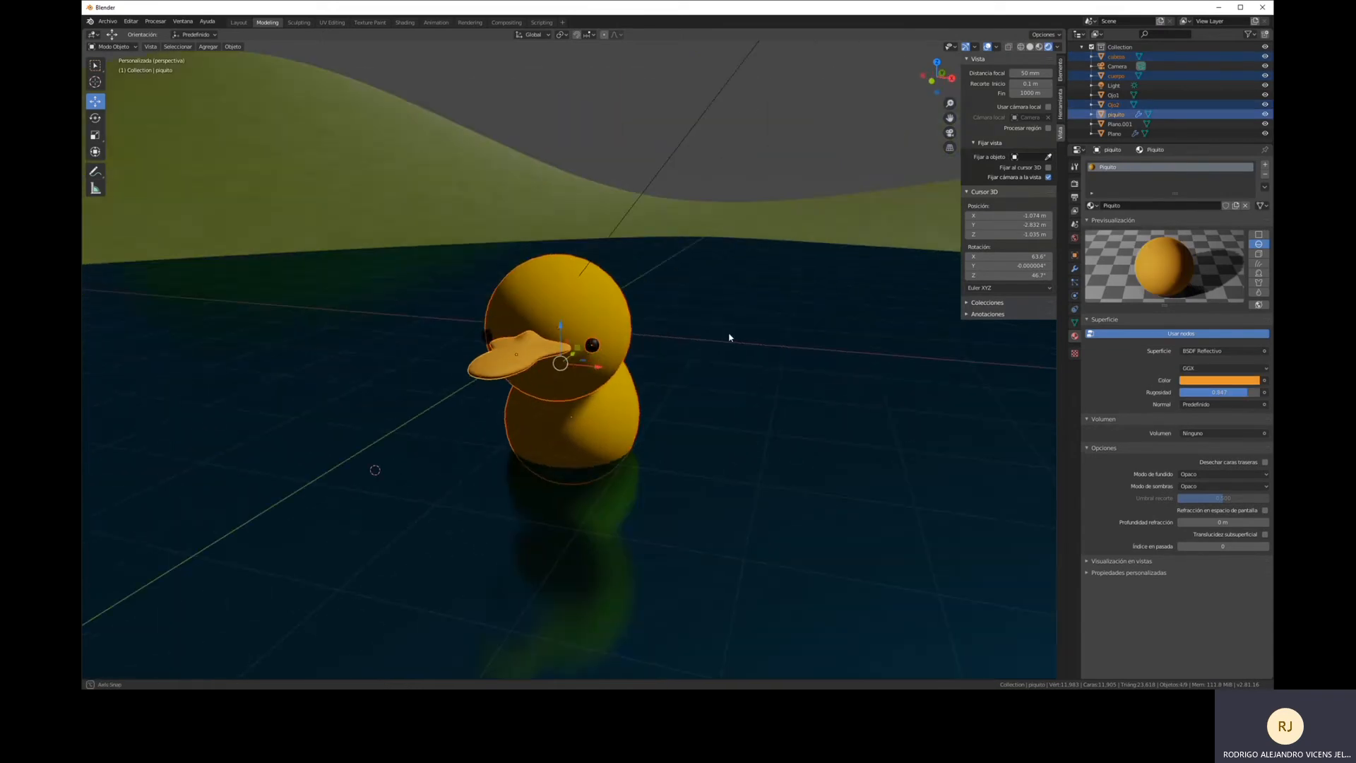
pyautogui.keyDown('shift'); pyautogui.click(494, 341); pyautogui.keyUp('shift')
pyautogui.moveTo(603, 391); pyautogui.dragTo(670, 358, button='middle')
pyautogui.press('g')
pyautogui.press('y')
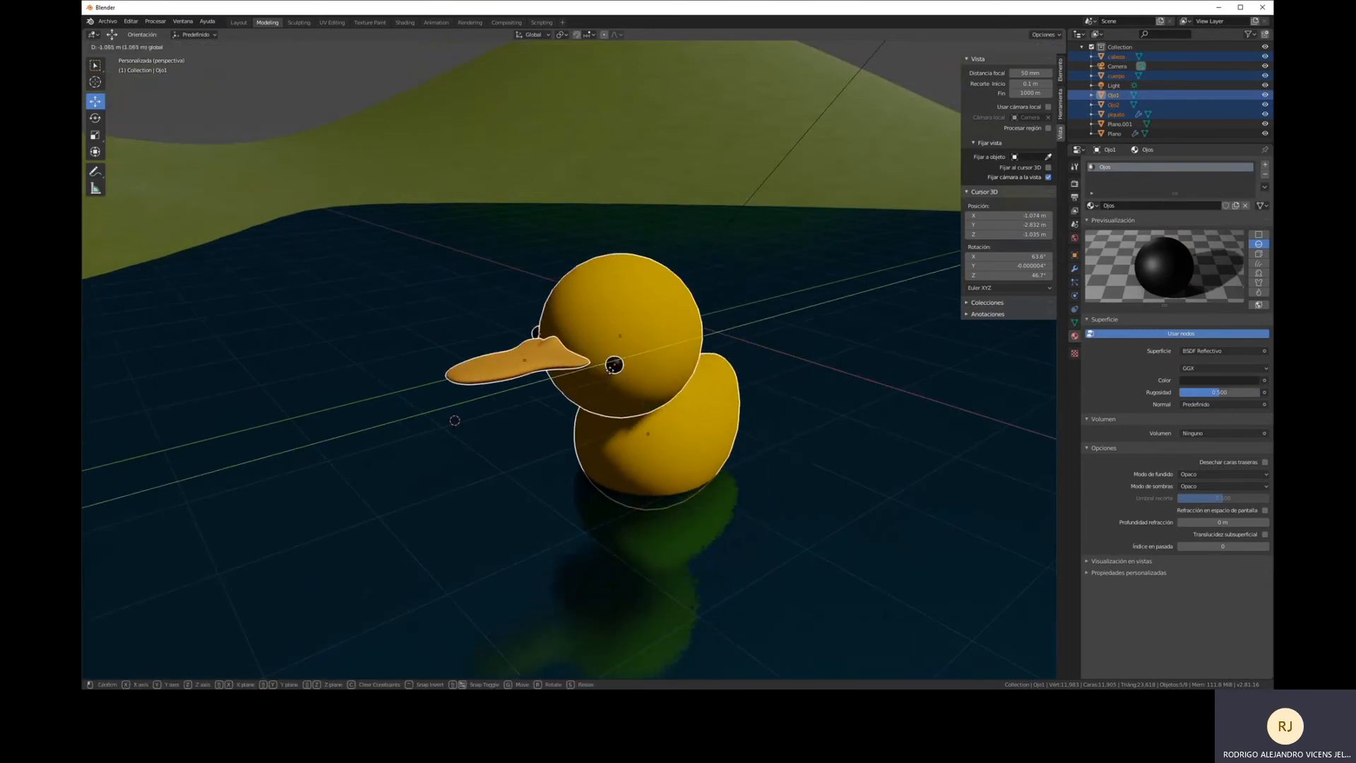
pyautogui.click(727, 331)
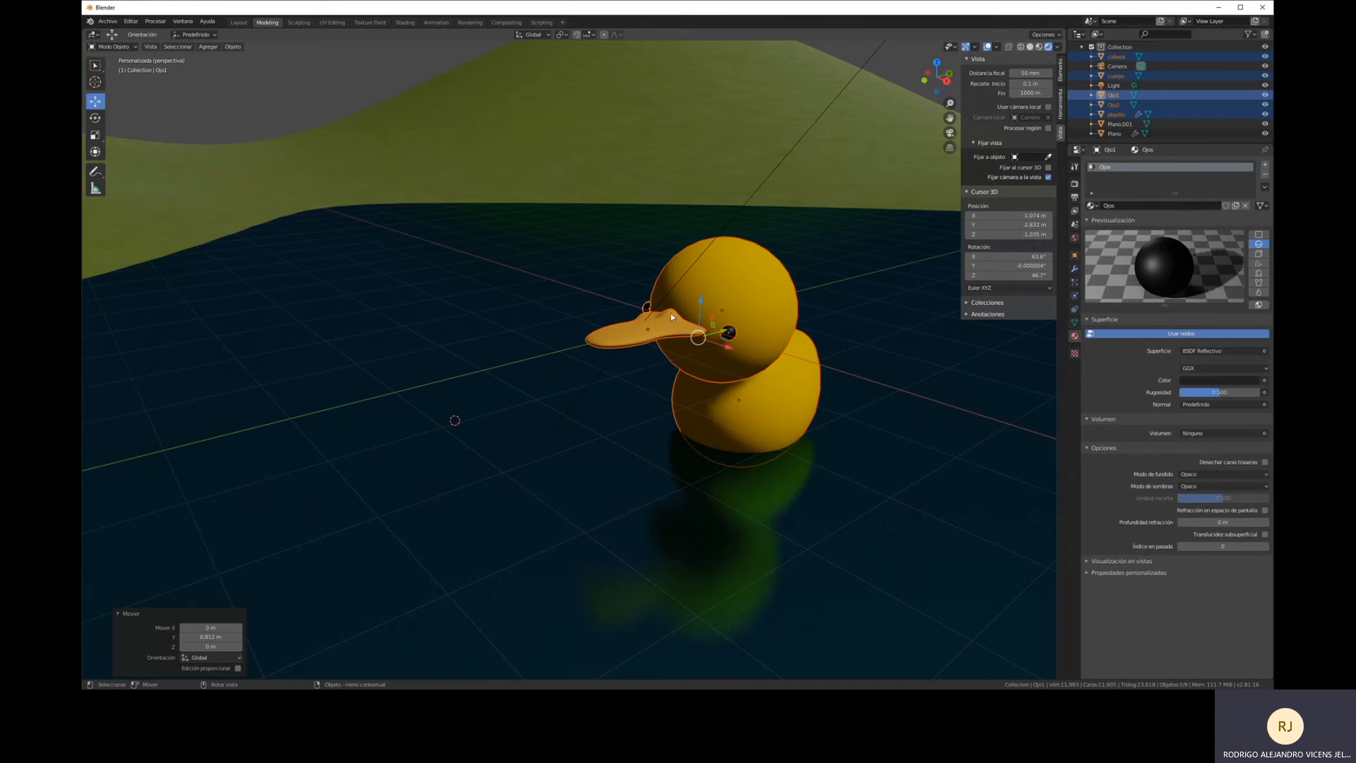
# Move the selected duck parts to a new collection named Patito 01 and enlarge the Outliner to fit its contents.
pyautogui.press('m')
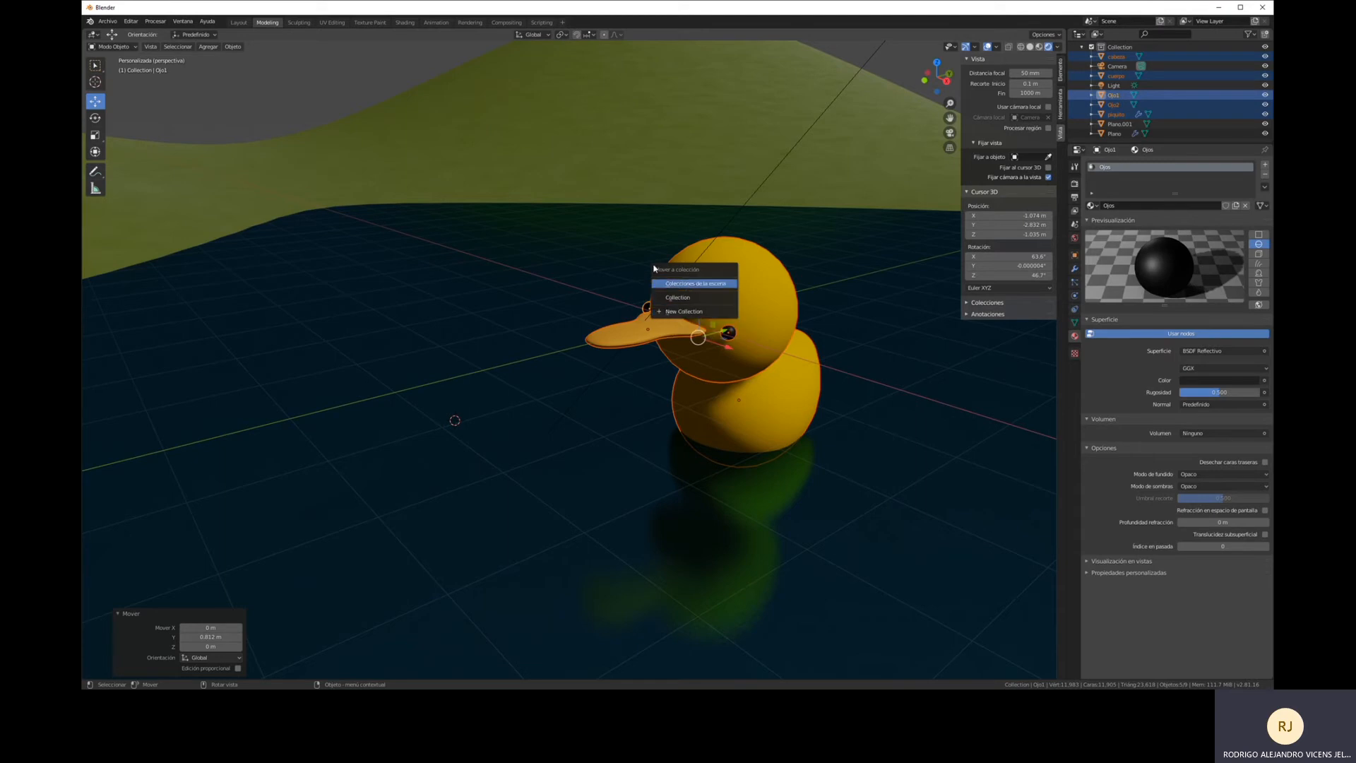
pyautogui.click(689, 312)
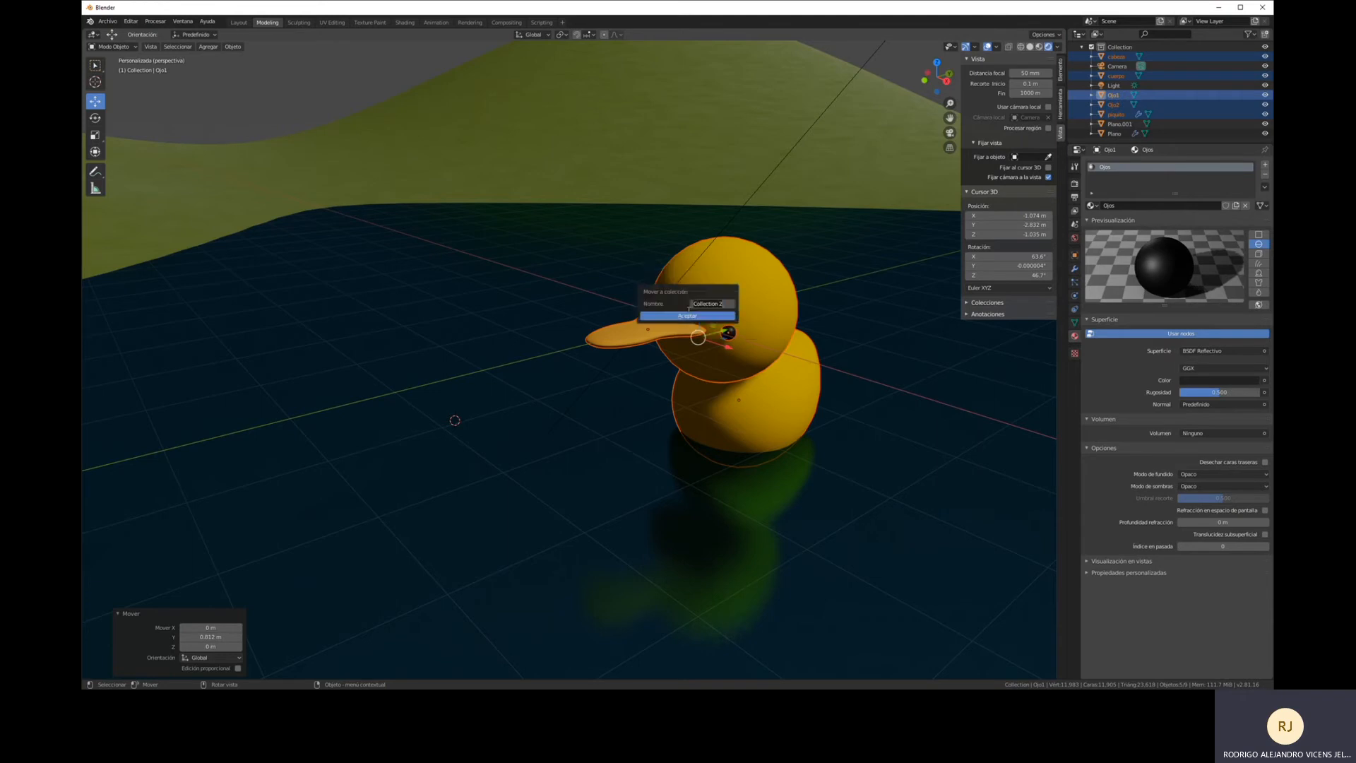
pyautogui.write('Patito 01')
pyautogui.press('Return')
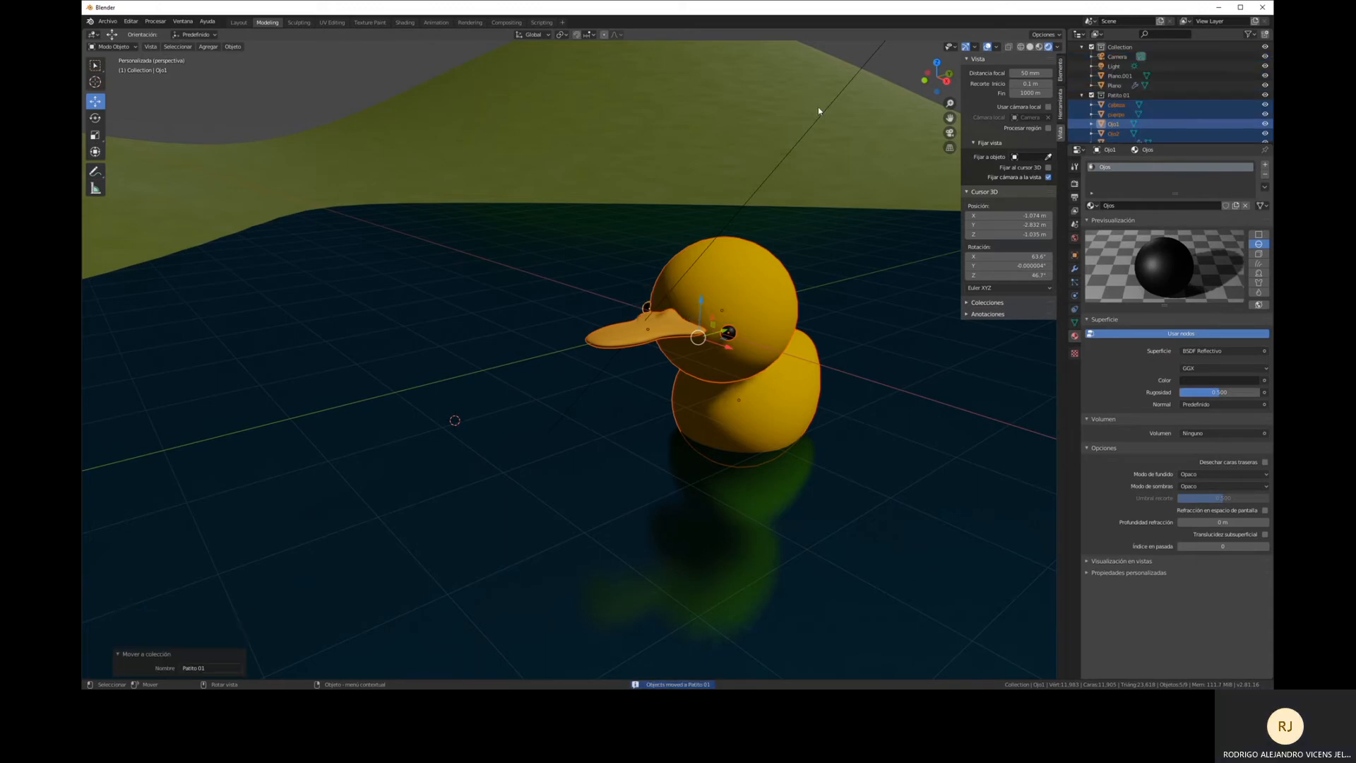
pyautogui.scroll(-1, 1198, 73)
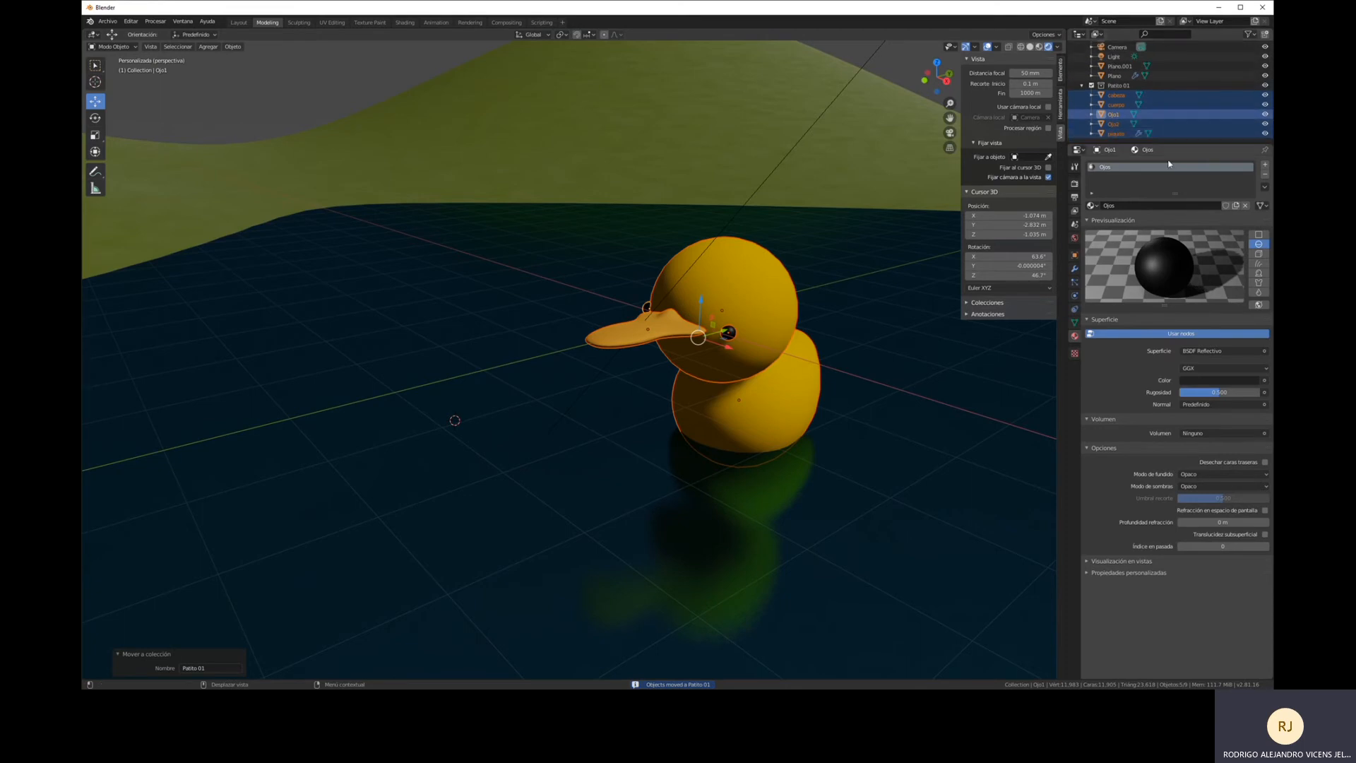
pyautogui.moveTo(1171, 145); pyautogui.dragTo(1147, 182)
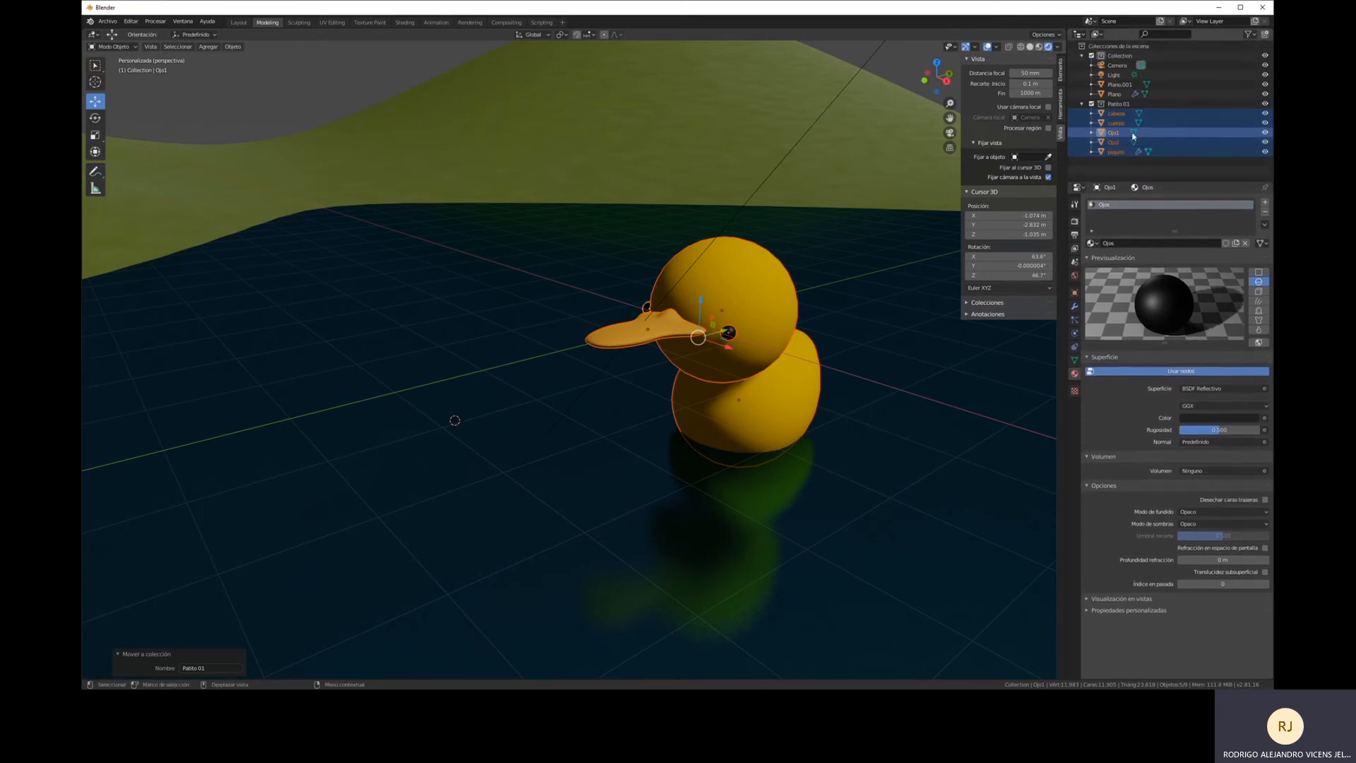
# Check the Patito 01 collection by switching it and its head and body objects off and on again.
pyautogui.click(1118, 105)
pyautogui.click(1091, 104)
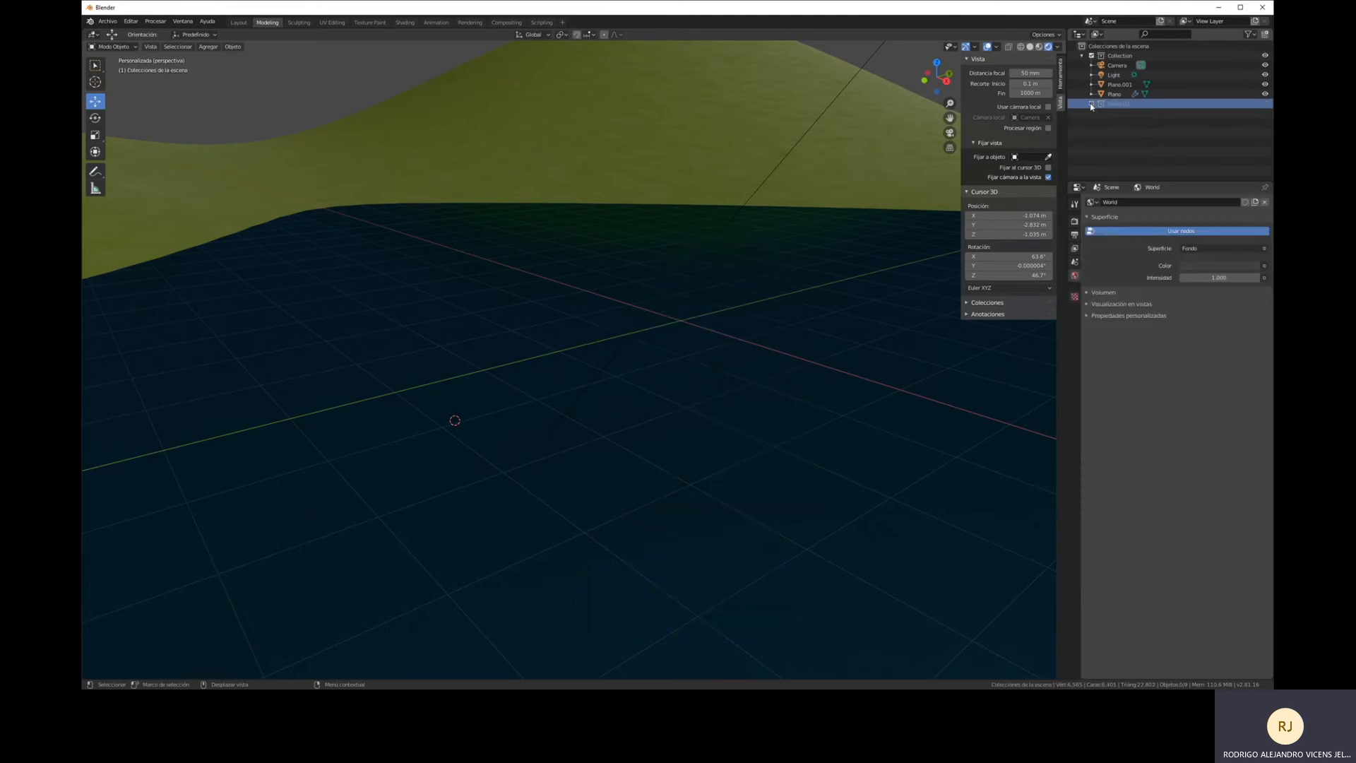
pyautogui.click(1091, 104)
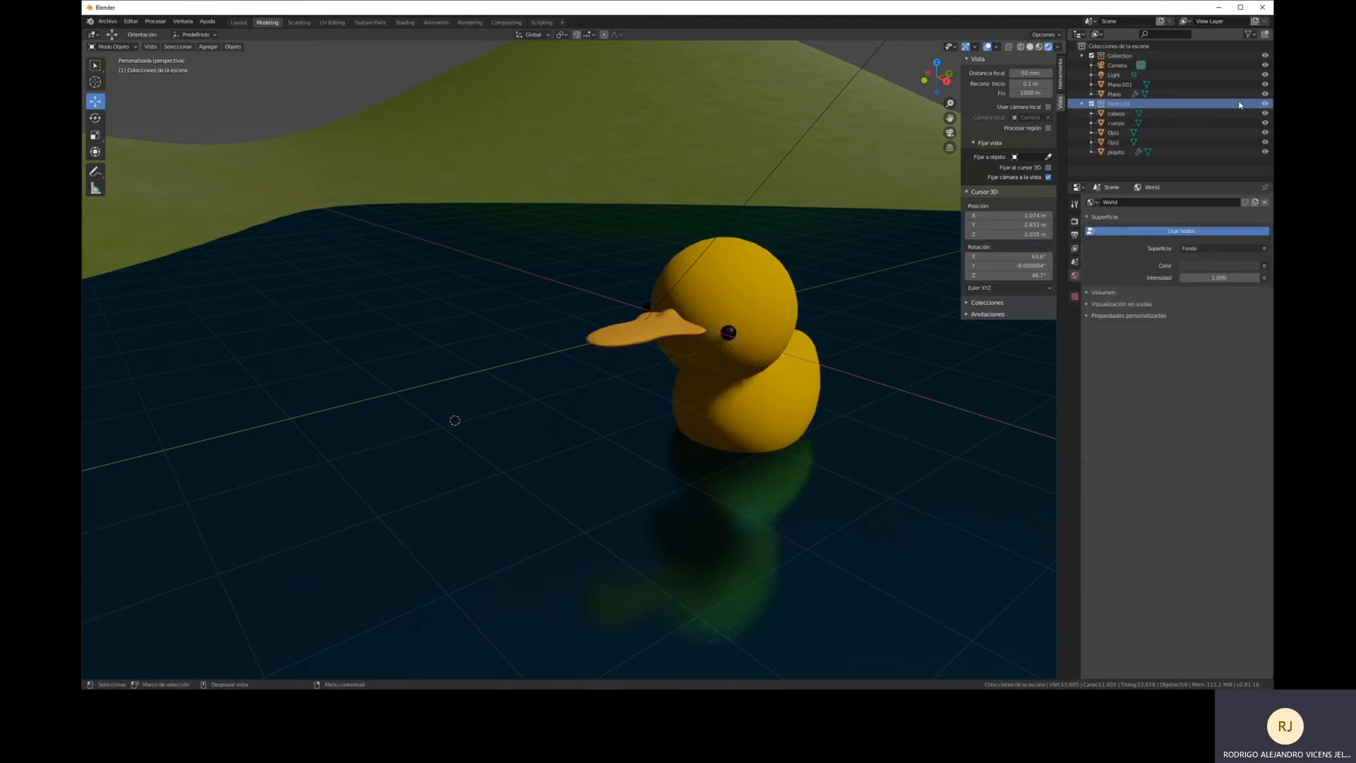
pyautogui.click(1264, 105)
pyautogui.click(1264, 104)
pyautogui.click(1264, 113)
pyautogui.click(1264, 113)
pyautogui.click(1264, 123)
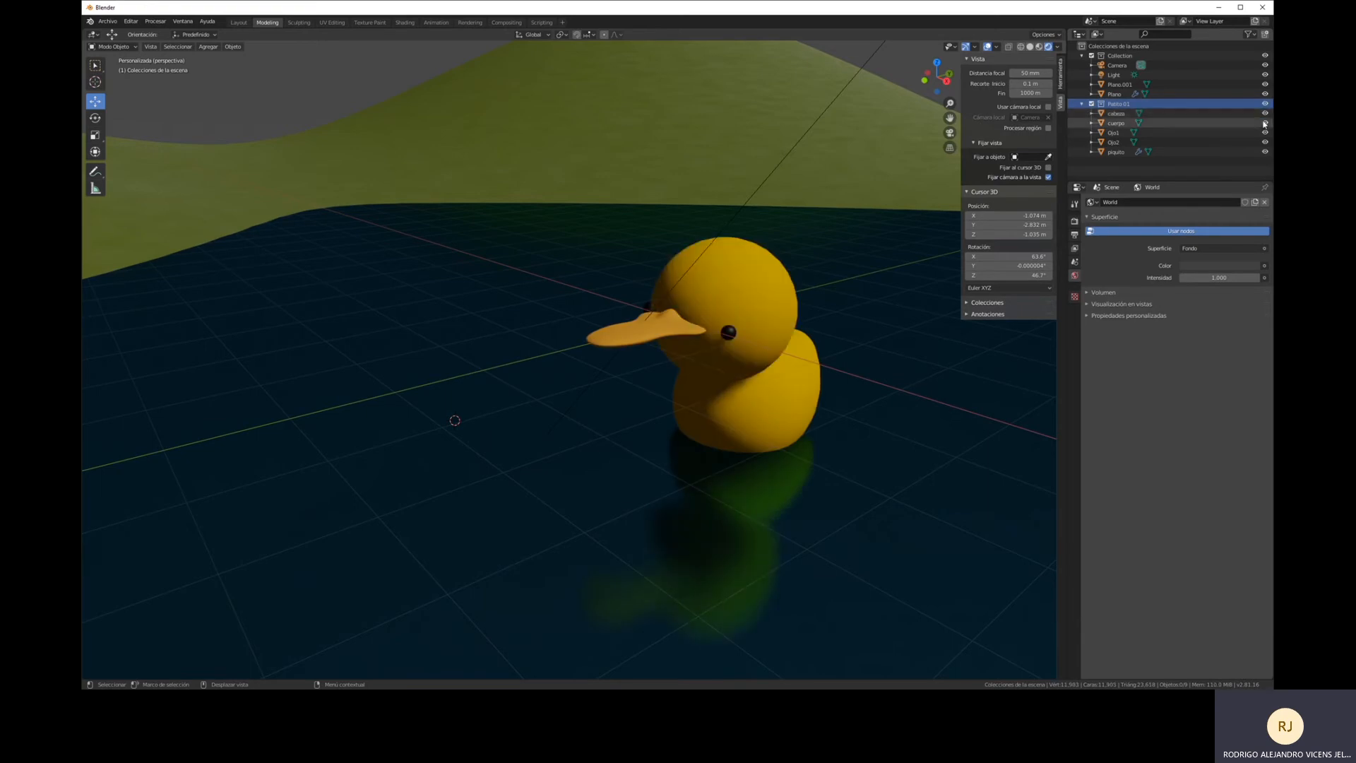
pyautogui.click(1264, 123)
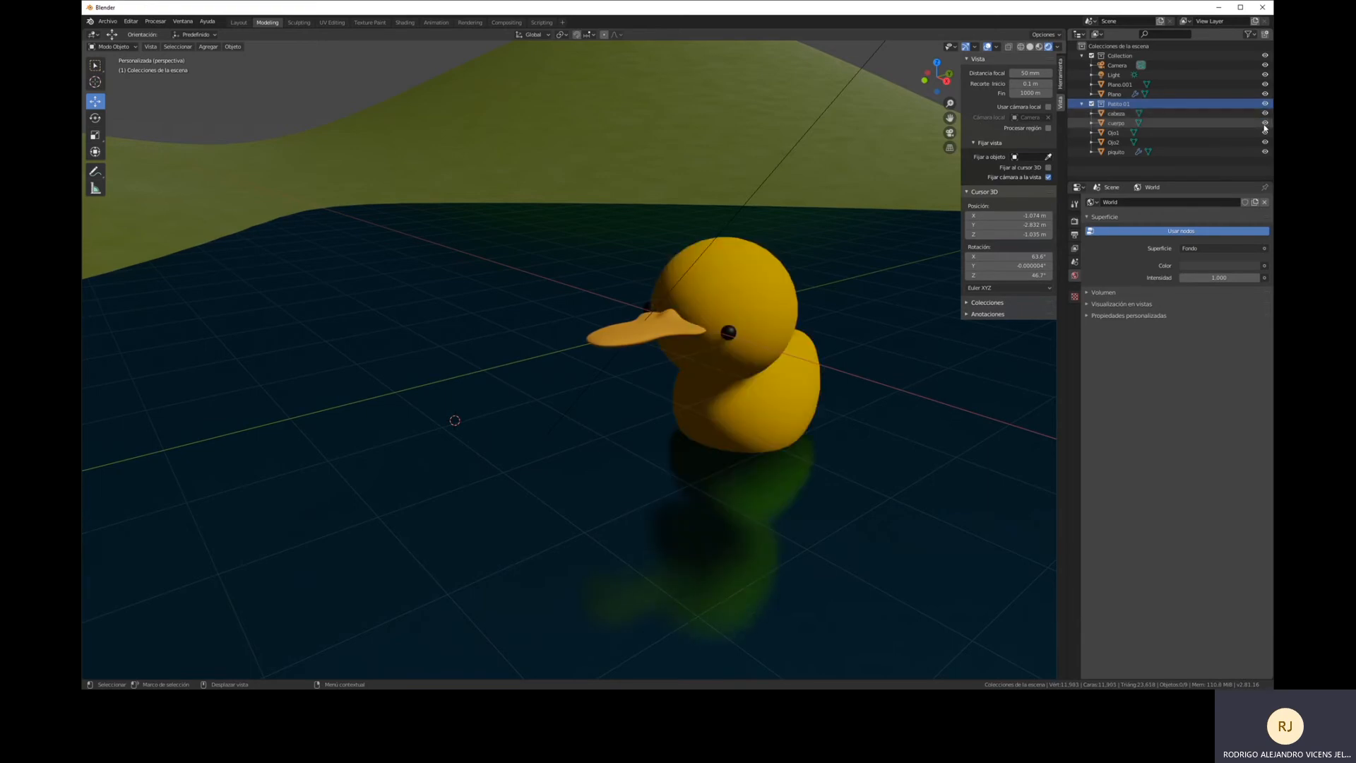
pyautogui.click(1091, 104)
pyautogui.click(1092, 104)
pyautogui.click(1116, 104)
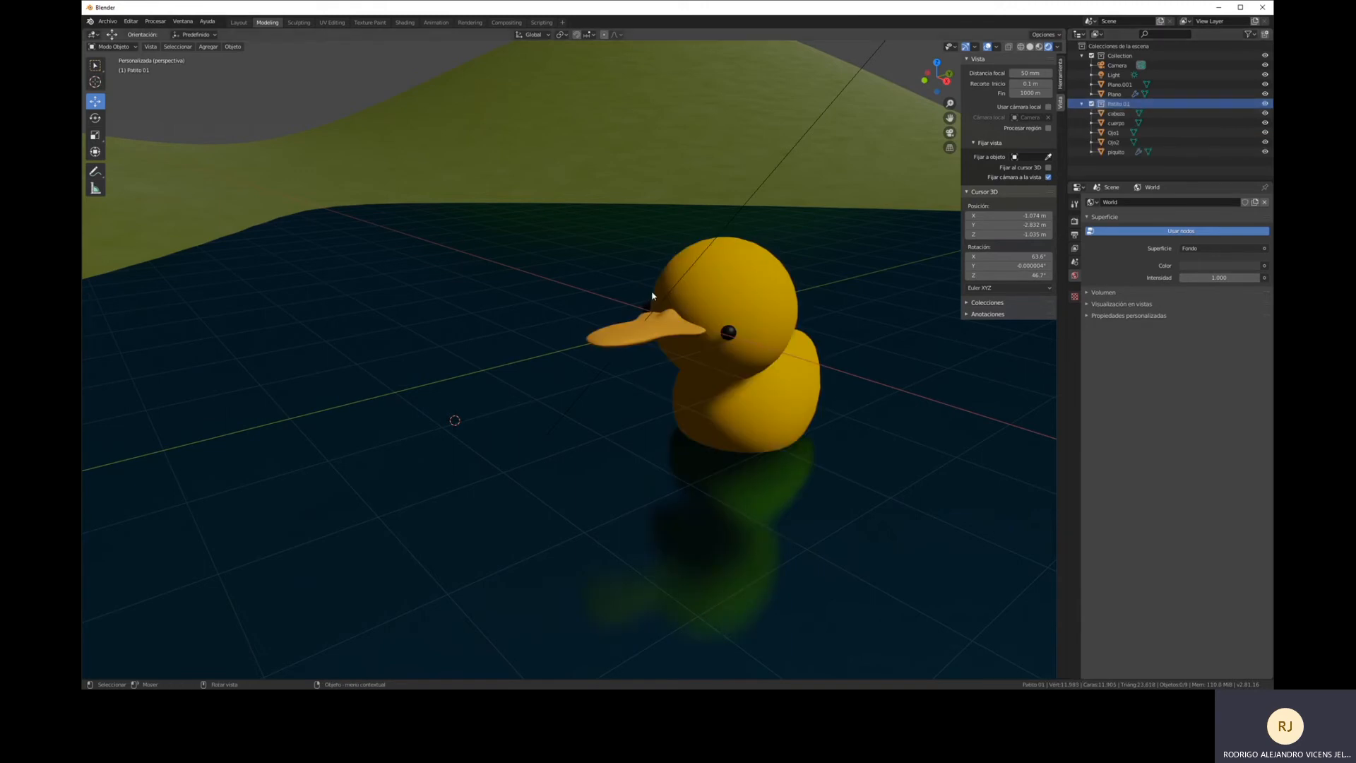
# Rename the water plane as agua.
pyautogui.moveTo(744, 342); pyautogui.dragTo(723, 320, button='middle')
pyautogui.click(1119, 84)
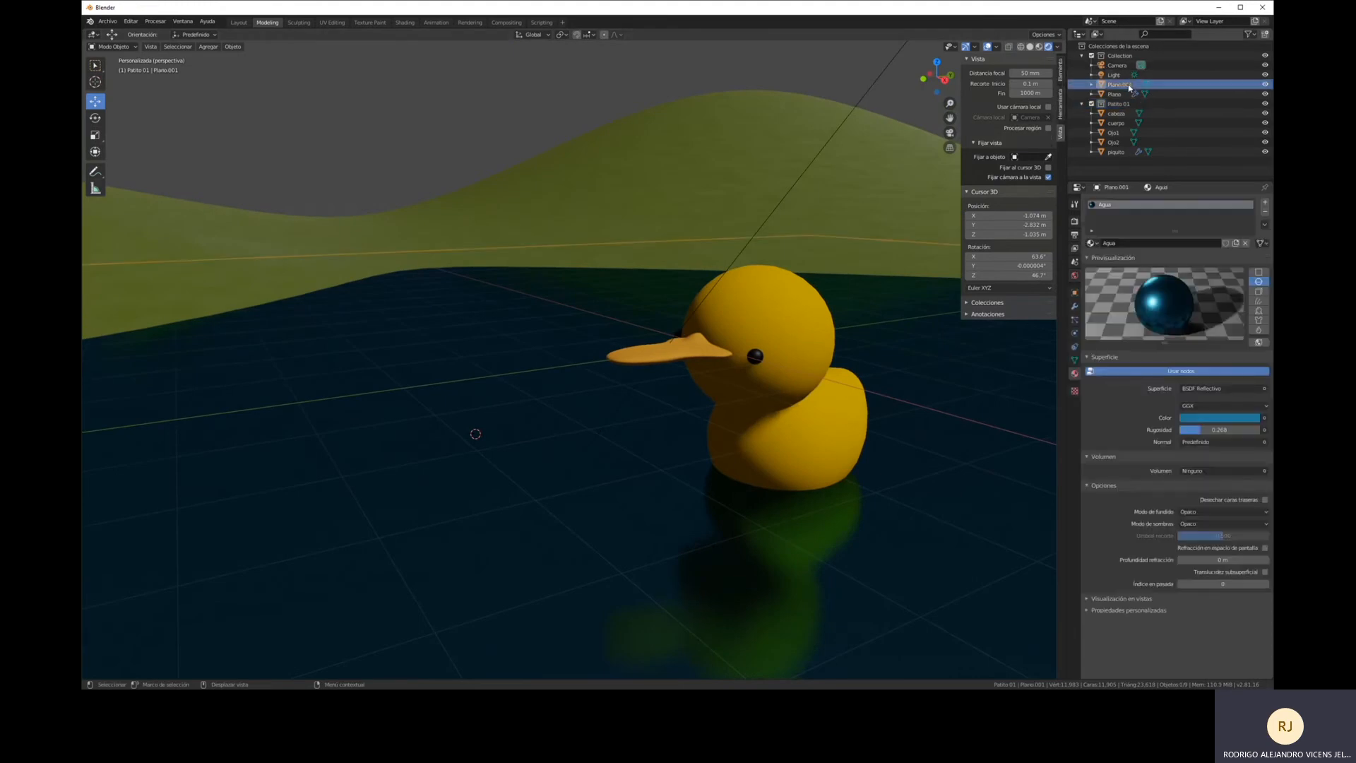
pyautogui.doubleClick(1119, 84)
pyautogui.write('agua')
pyautogui.press('Return')
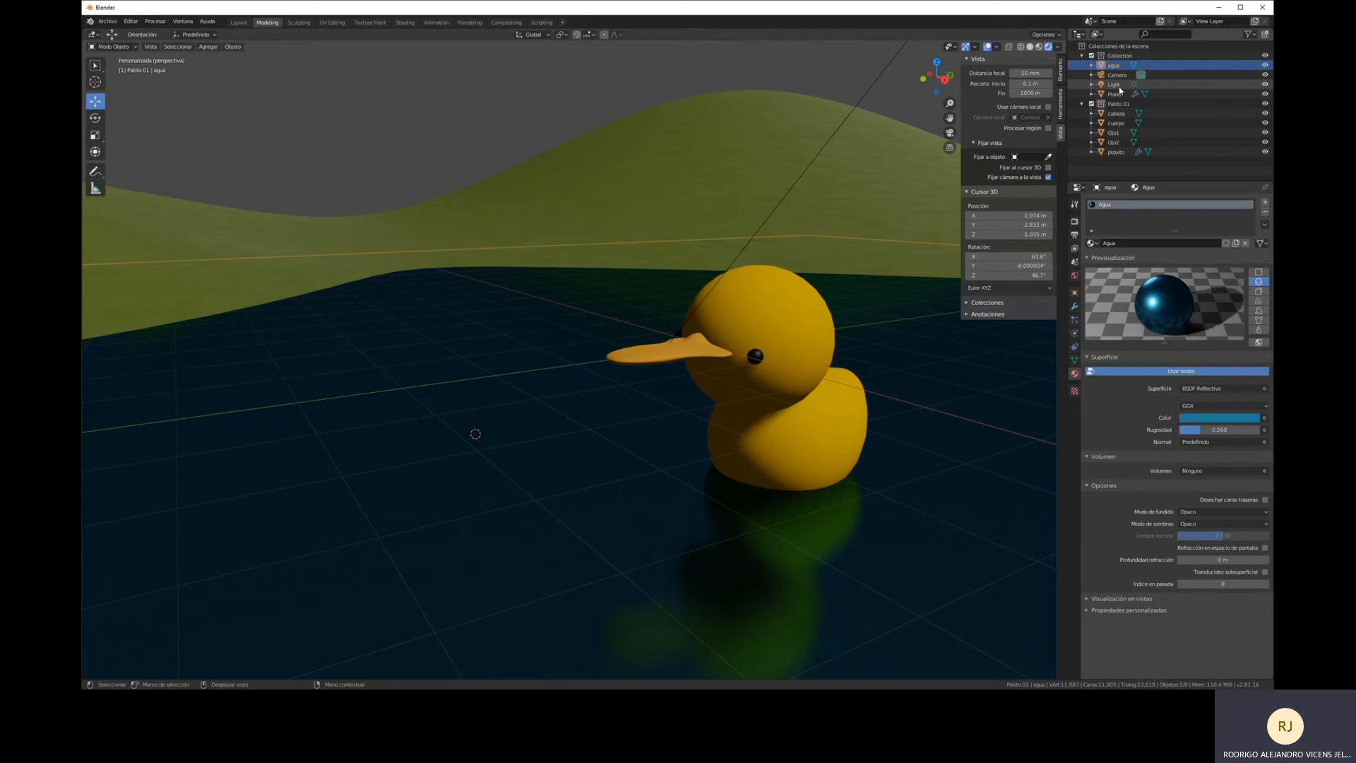
# Rename the green hills plane as Pasto.
pyautogui.click(1116, 94)
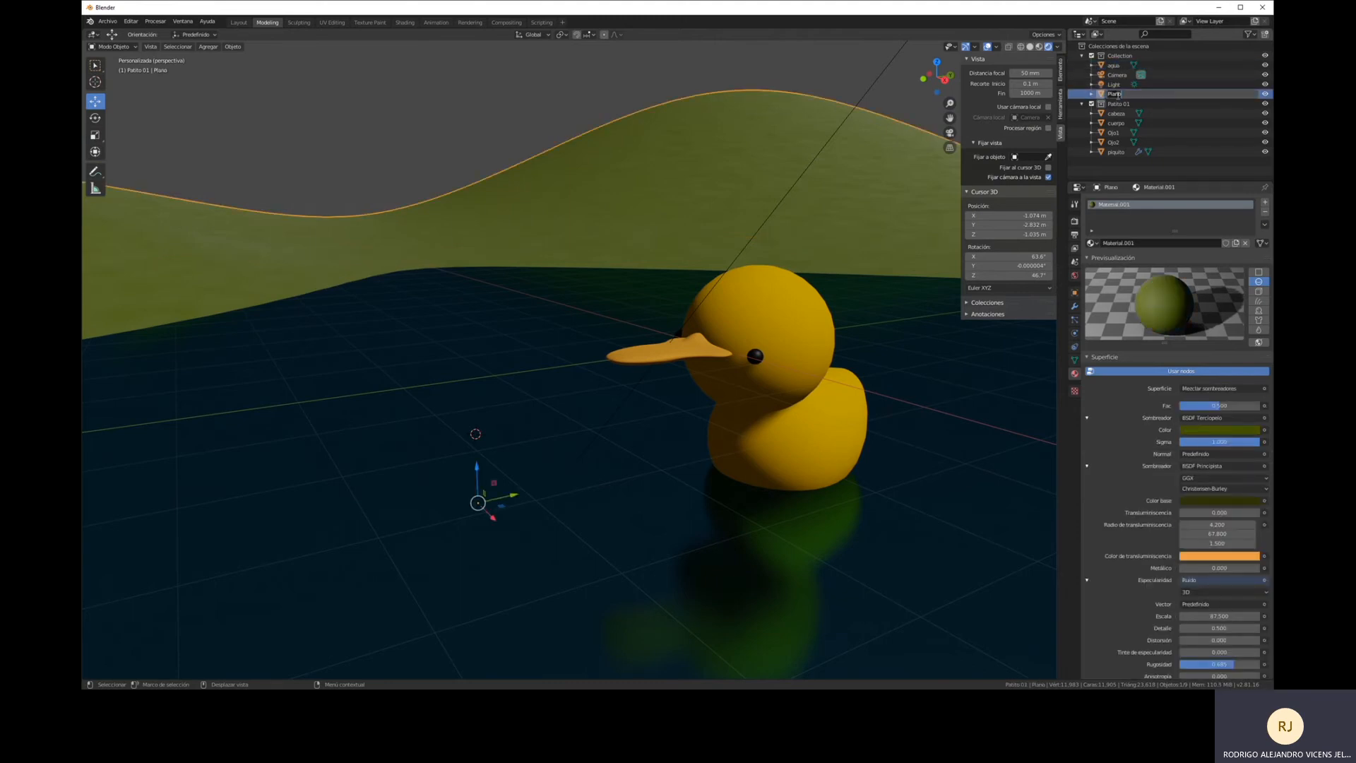
pyautogui.doubleClick(1117, 94)
pyautogui.write('Pasto')
pyautogui.press('Return')
# Select the hills and the water together and move them to a new collection named Escenario.
pyautogui.keyDown('shift'); pyautogui.click(888, 369); pyautogui.keyUp('shift')
pyautogui.press('m')
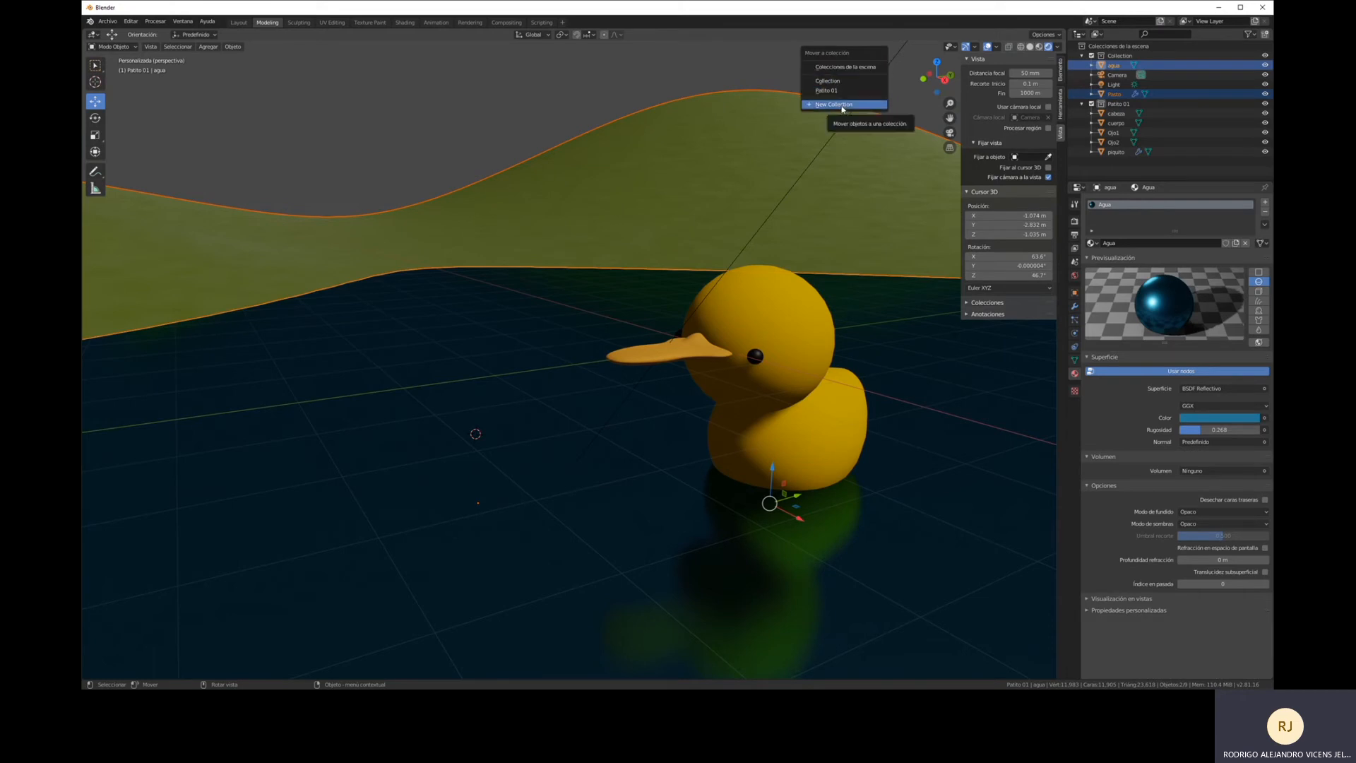
pyautogui.click(842, 105)
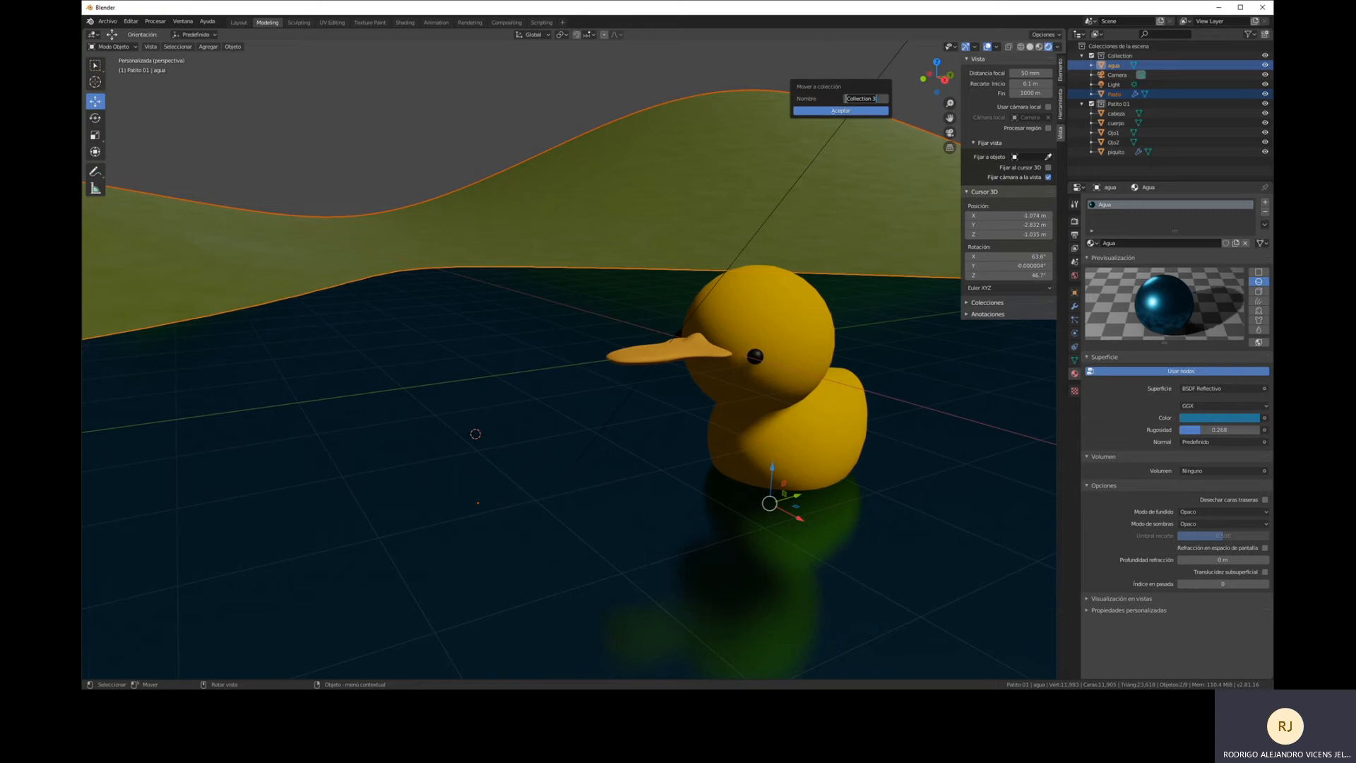
pyautogui.write('E')
pyautogui.press('Return')
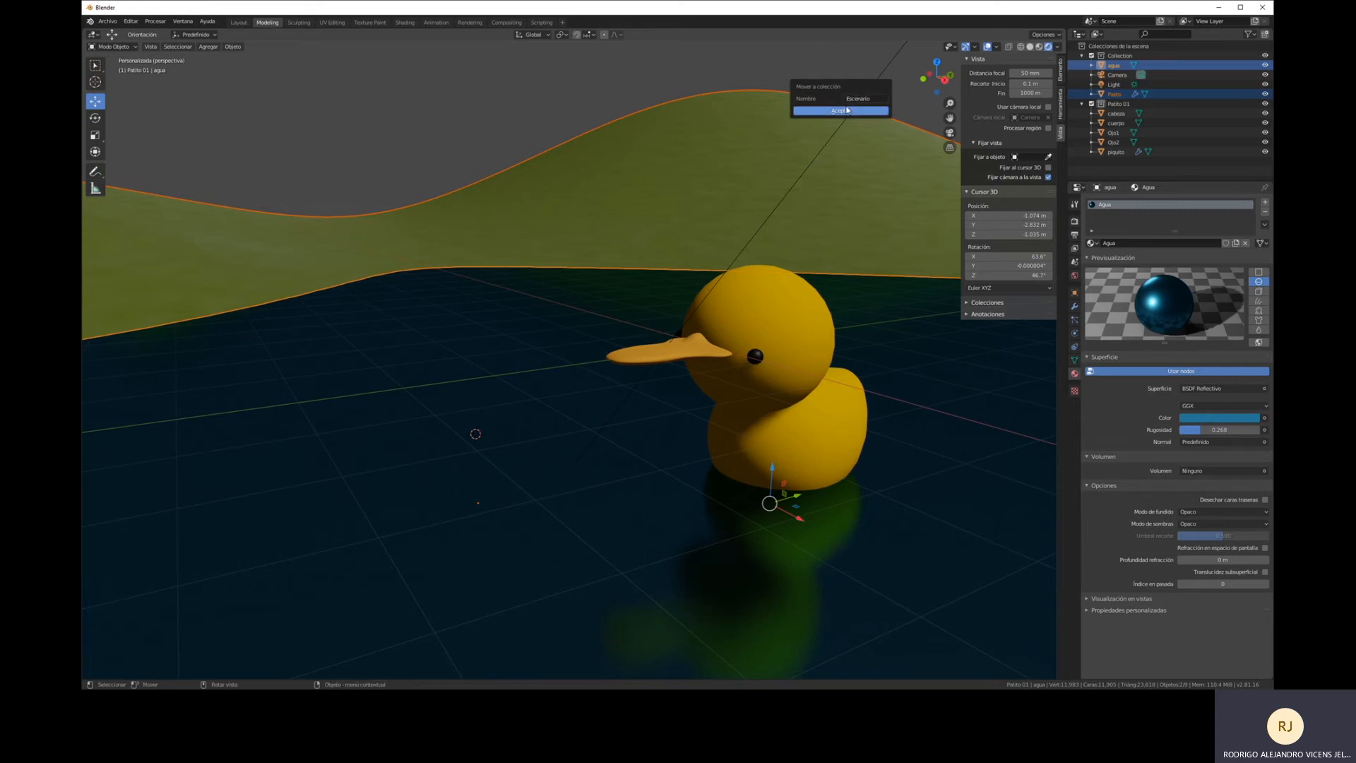
pyautogui.click(845, 110)
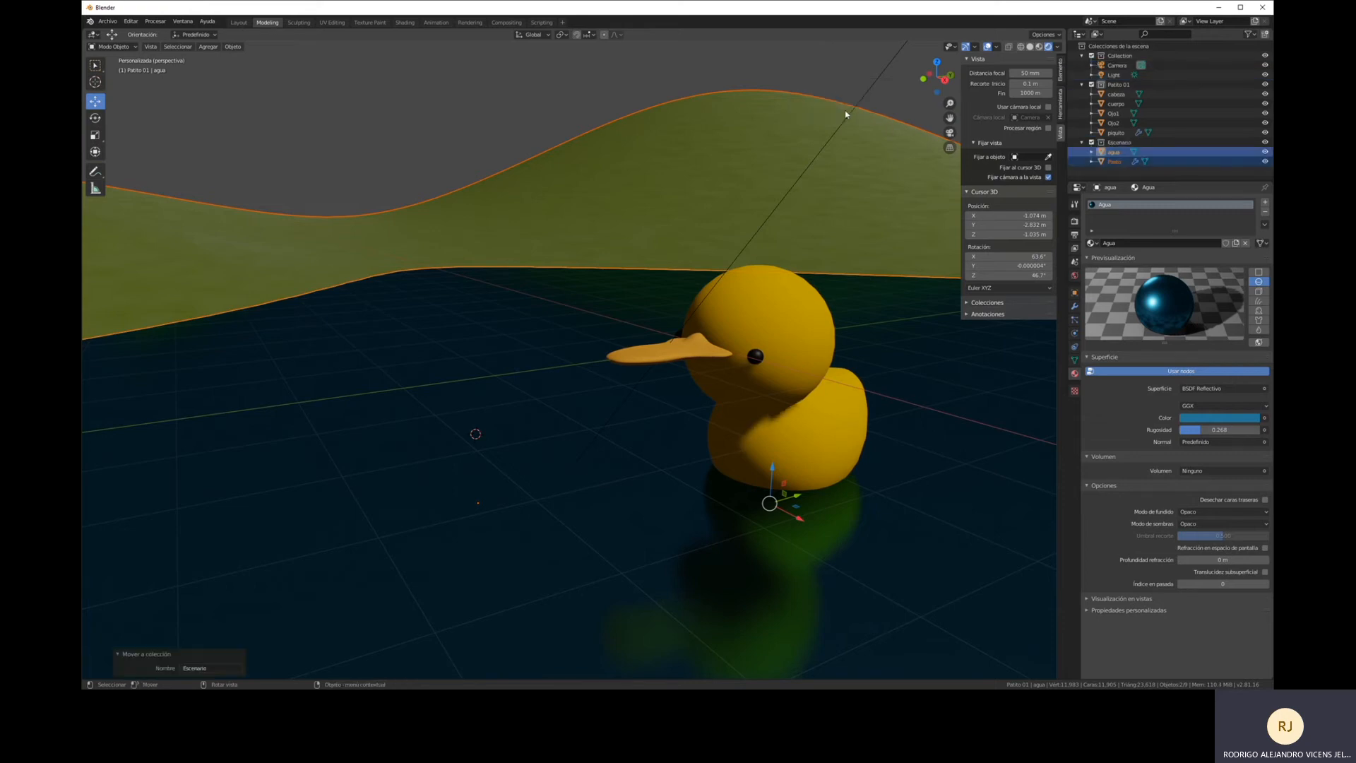
# Check the Escenario collection by excluding it from the scene and restoring it.
pyautogui.click(1091, 142)
pyautogui.click(1091, 142)
pyautogui.click(1091, 142)
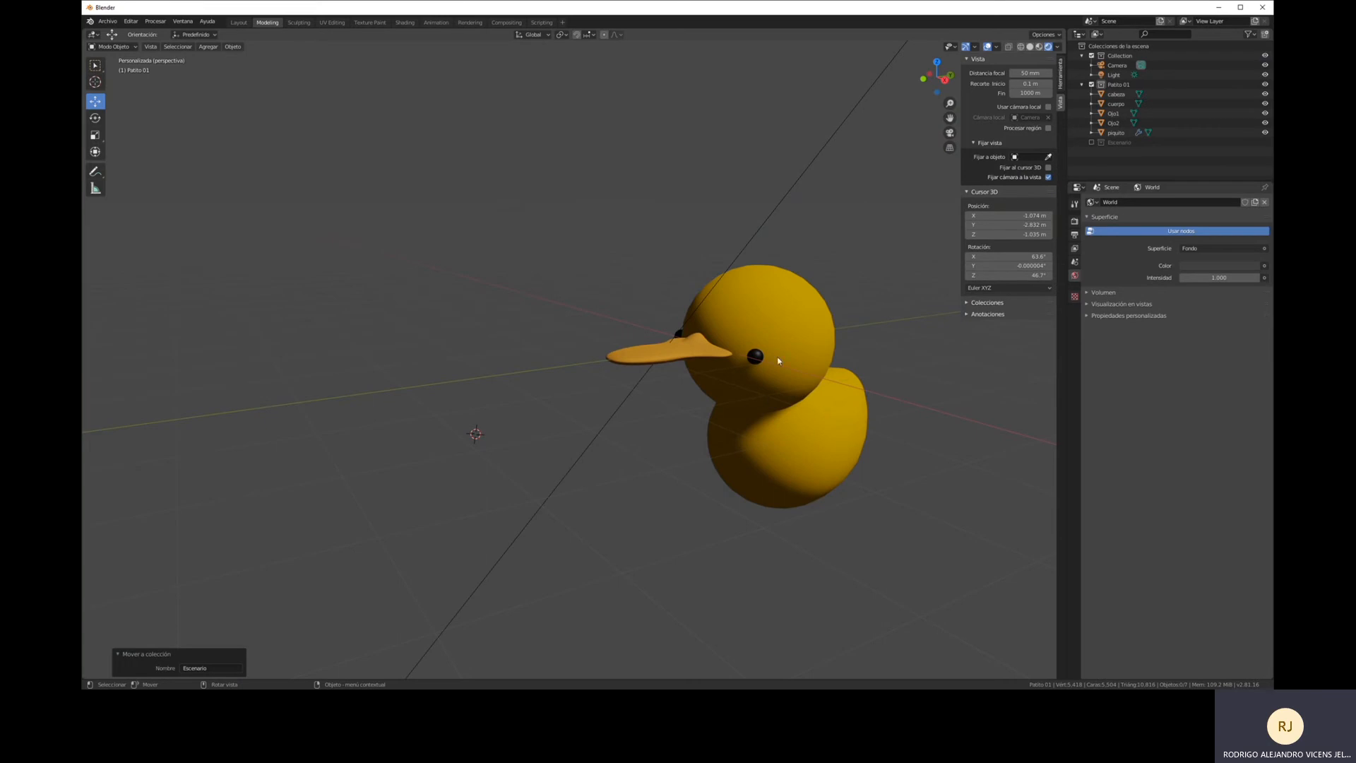
pyautogui.hotkey('ctrl', 'z')
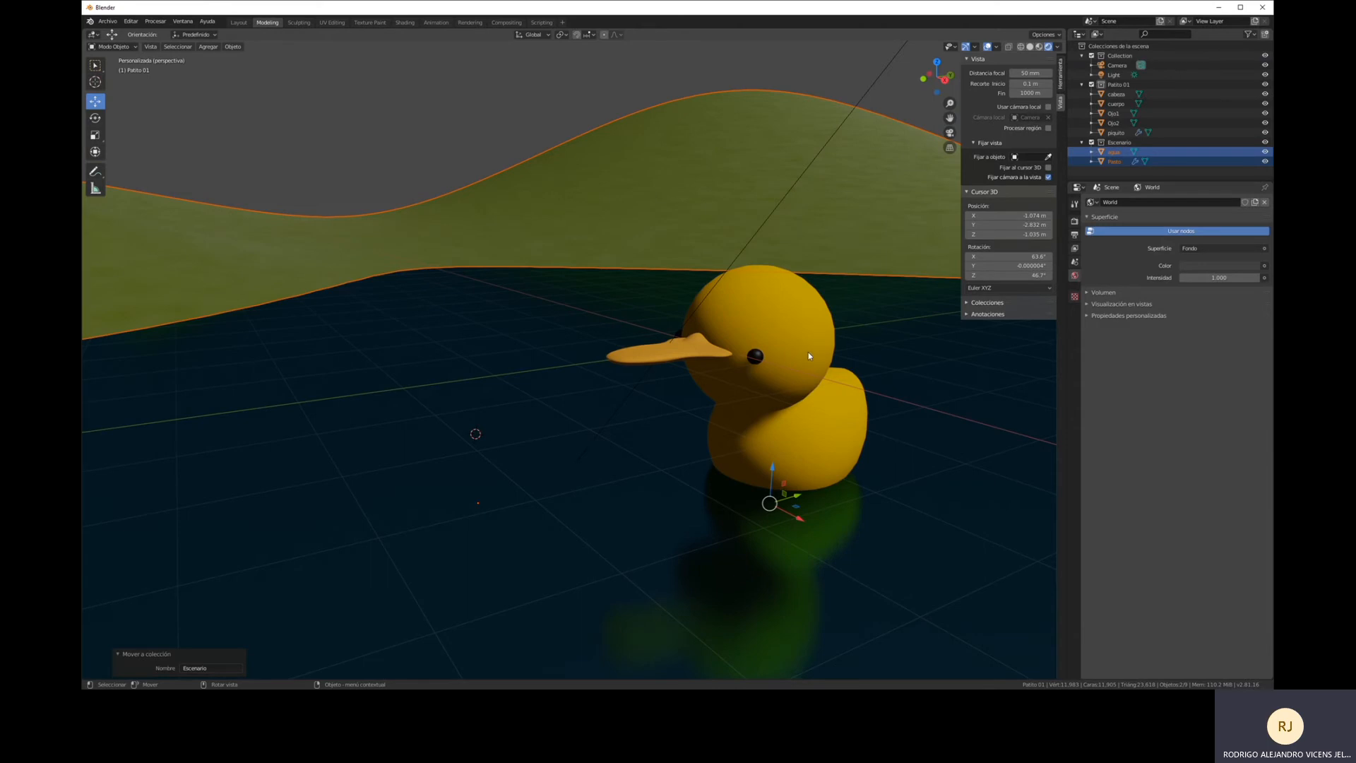
# Select all objects of the Patito 01 collection and duplicate them, placing the copy about -2.79 m in X and -4.9 m in Y away.
pyautogui.click(1124, 85)
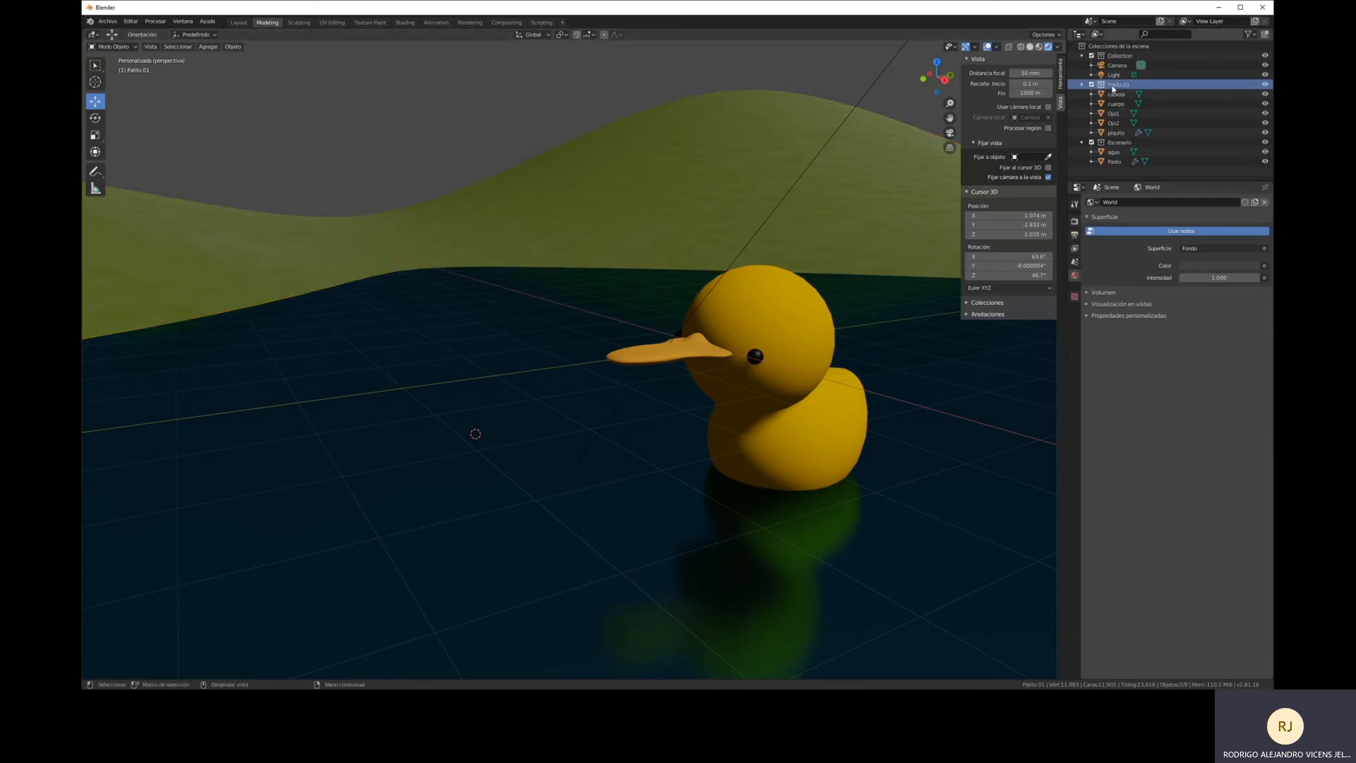
pyautogui.rightClick(1113, 88)
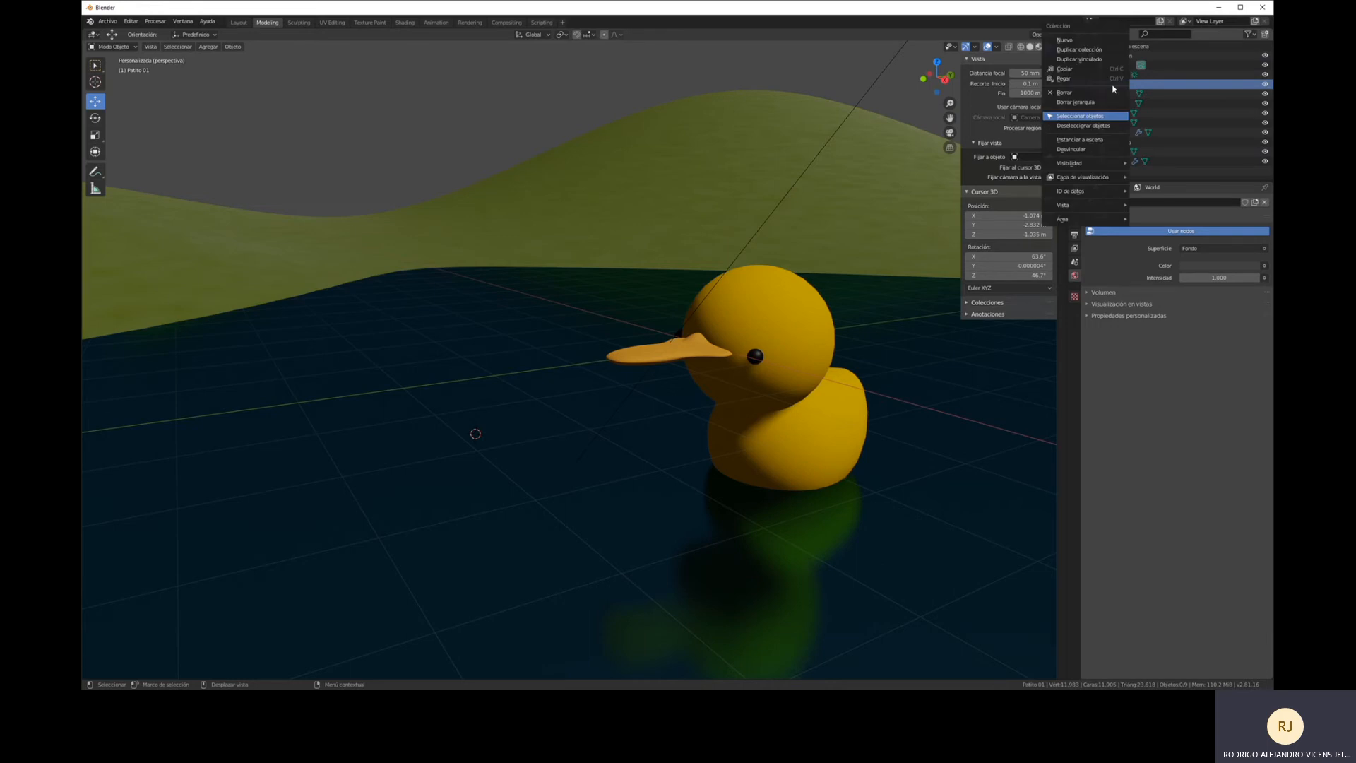
pyautogui.click(1091, 116)
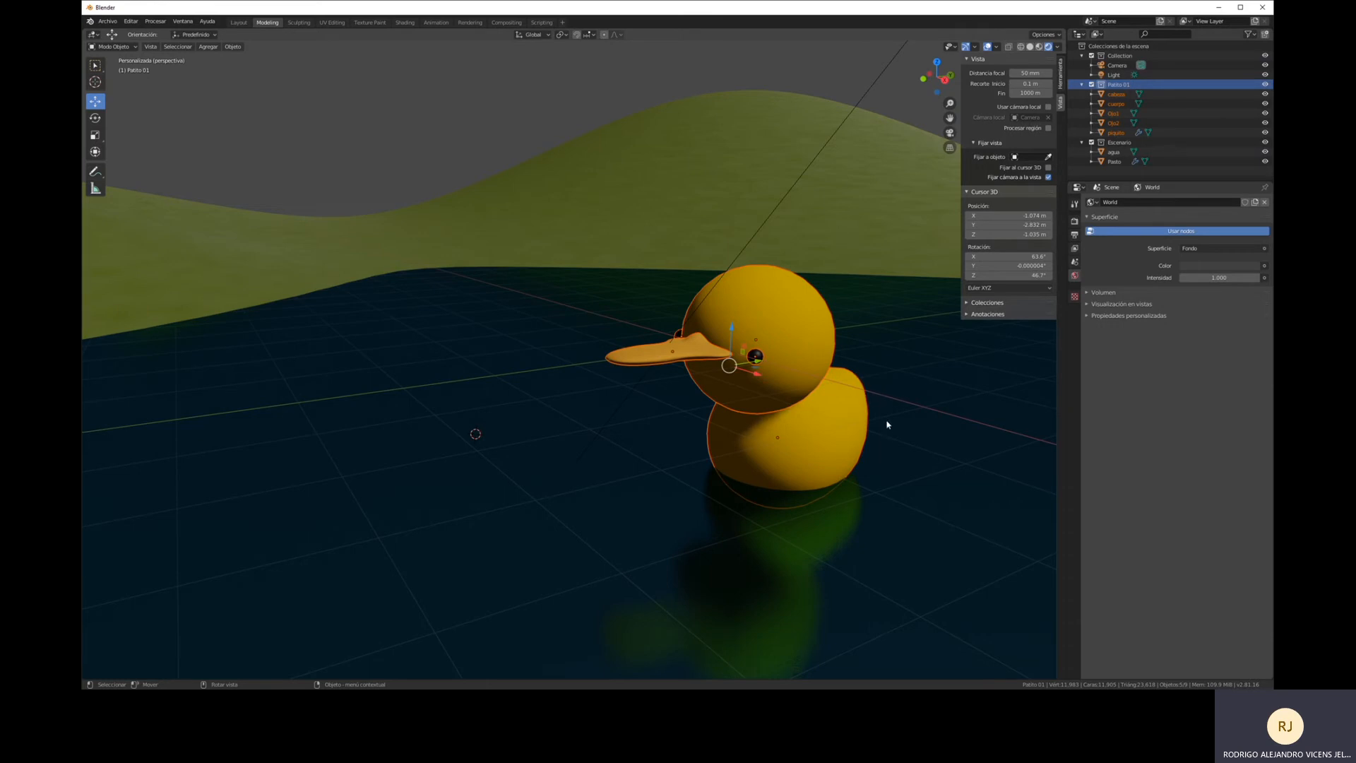
pyautogui.hotkey('shift', 'd')
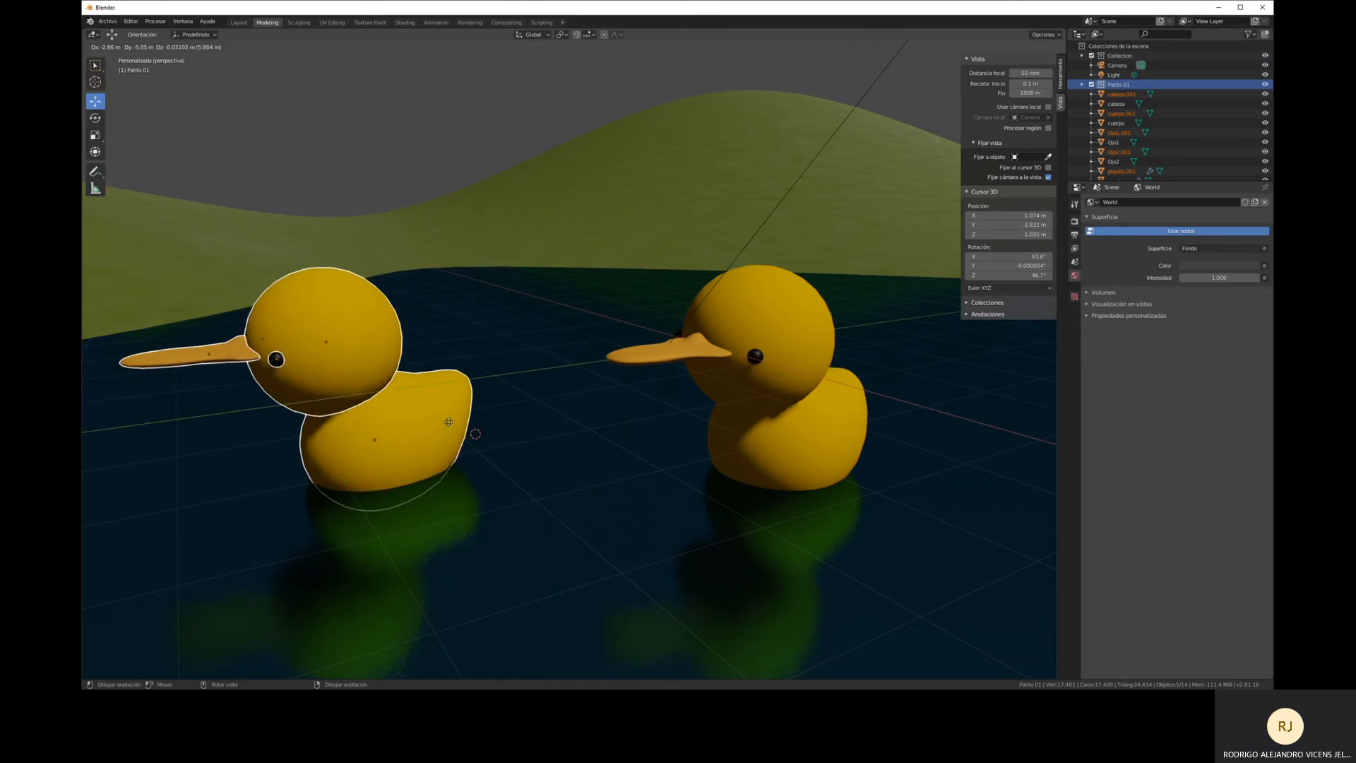
pyautogui.click(460, 417)
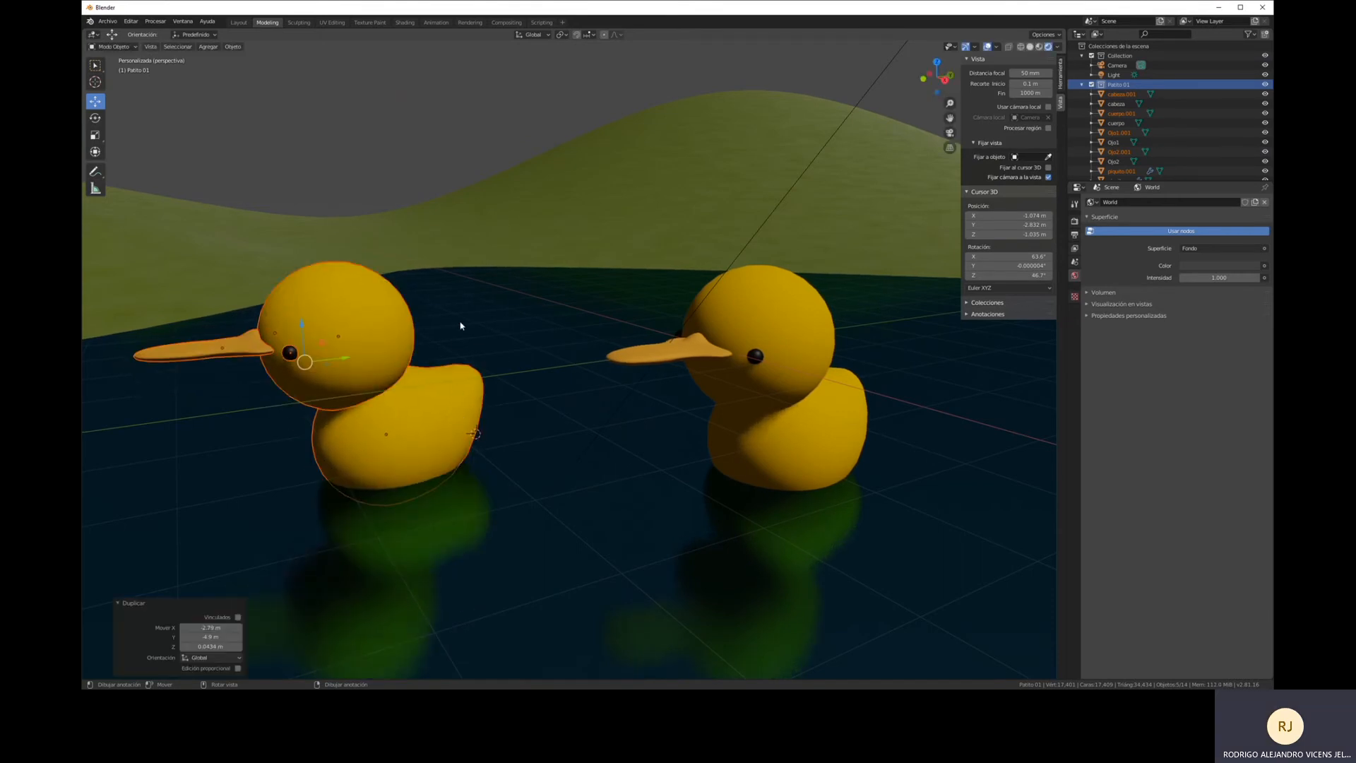
# Rotate the duck copy about -148° around the global Z axis so it faces towards the original duck.
pyautogui.press('r')
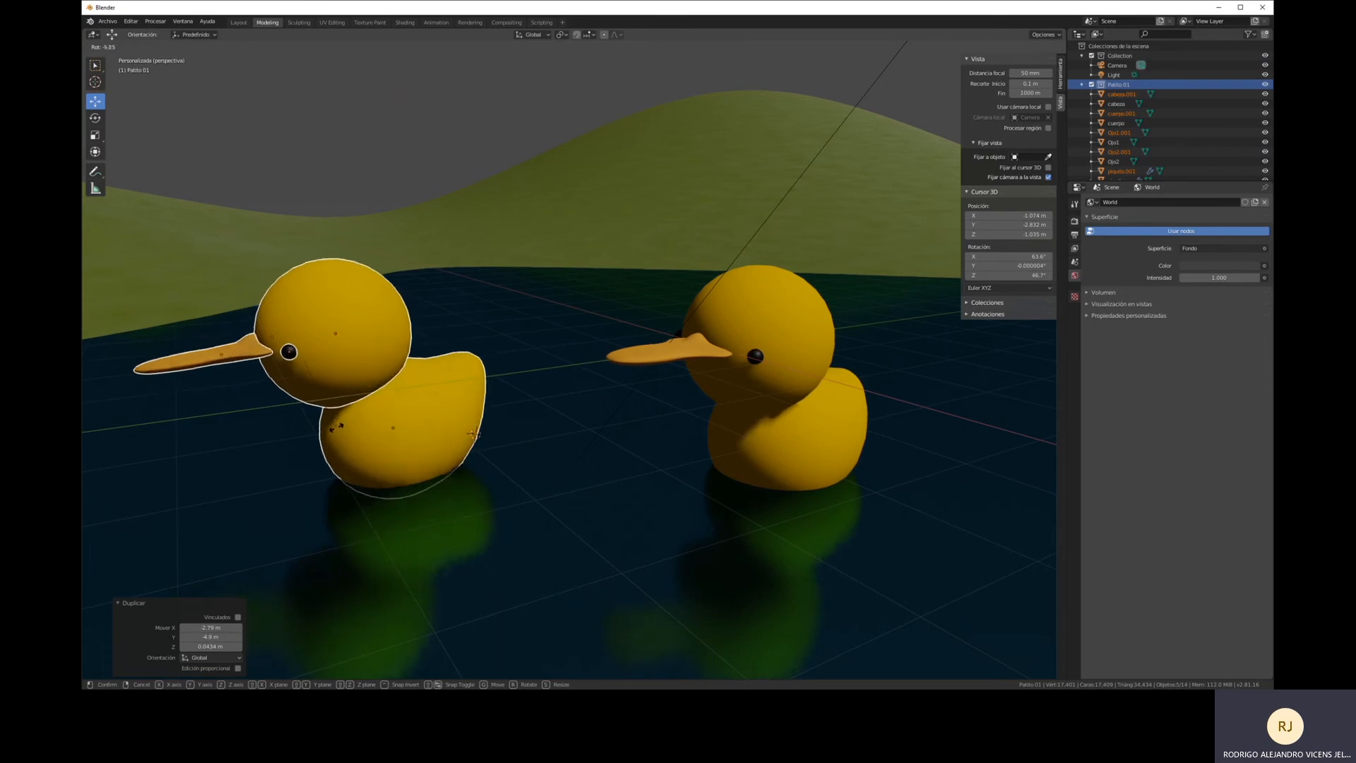
pyautogui.press('z')
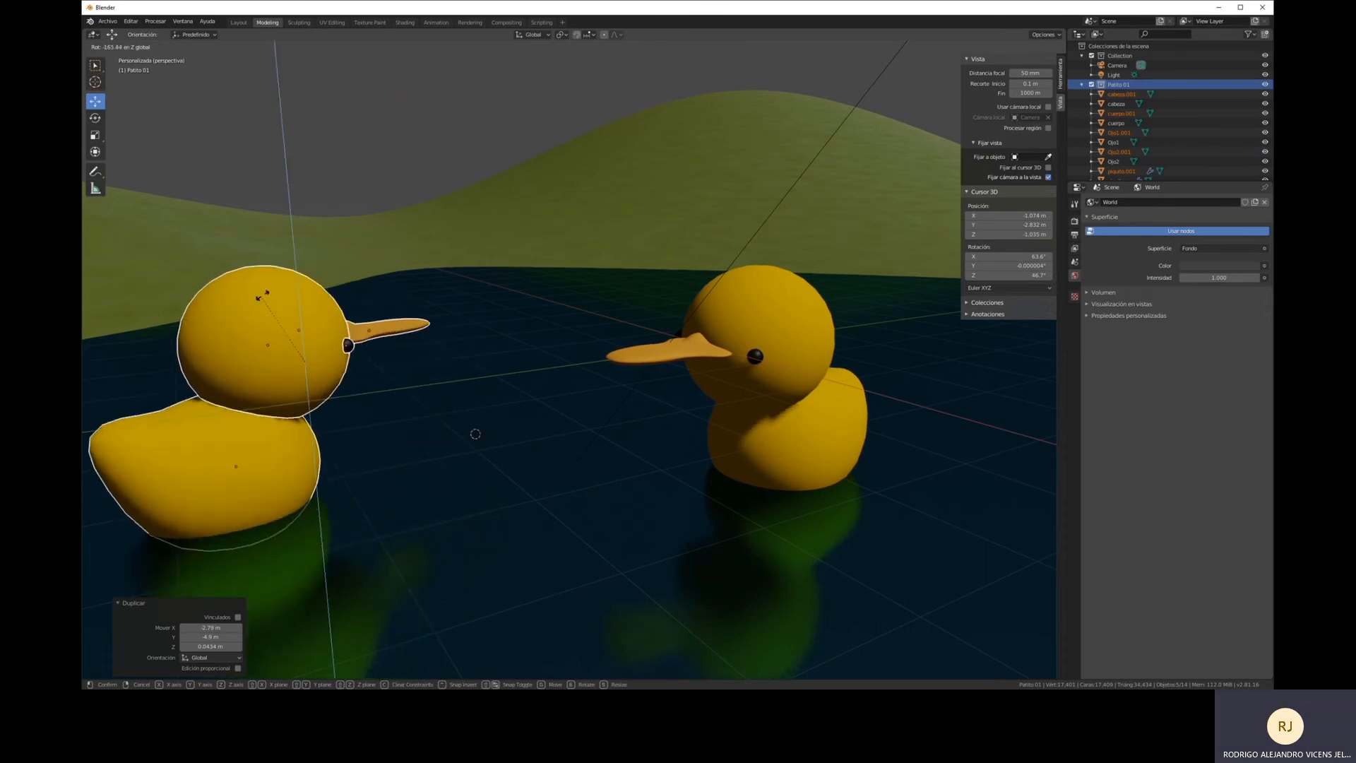
pyautogui.click(348, 414)
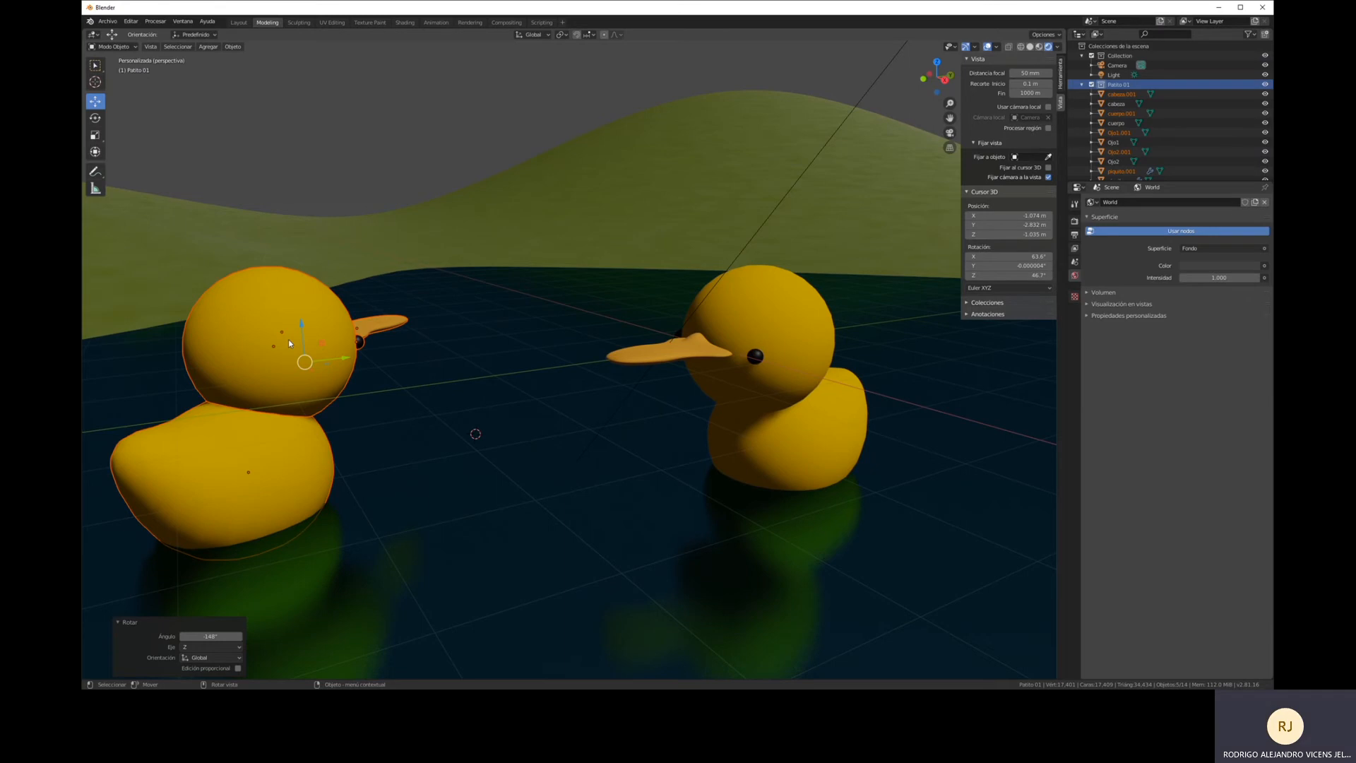
# Move the duck copy's objects to a new collection named Patito02.
pyautogui.press('m')
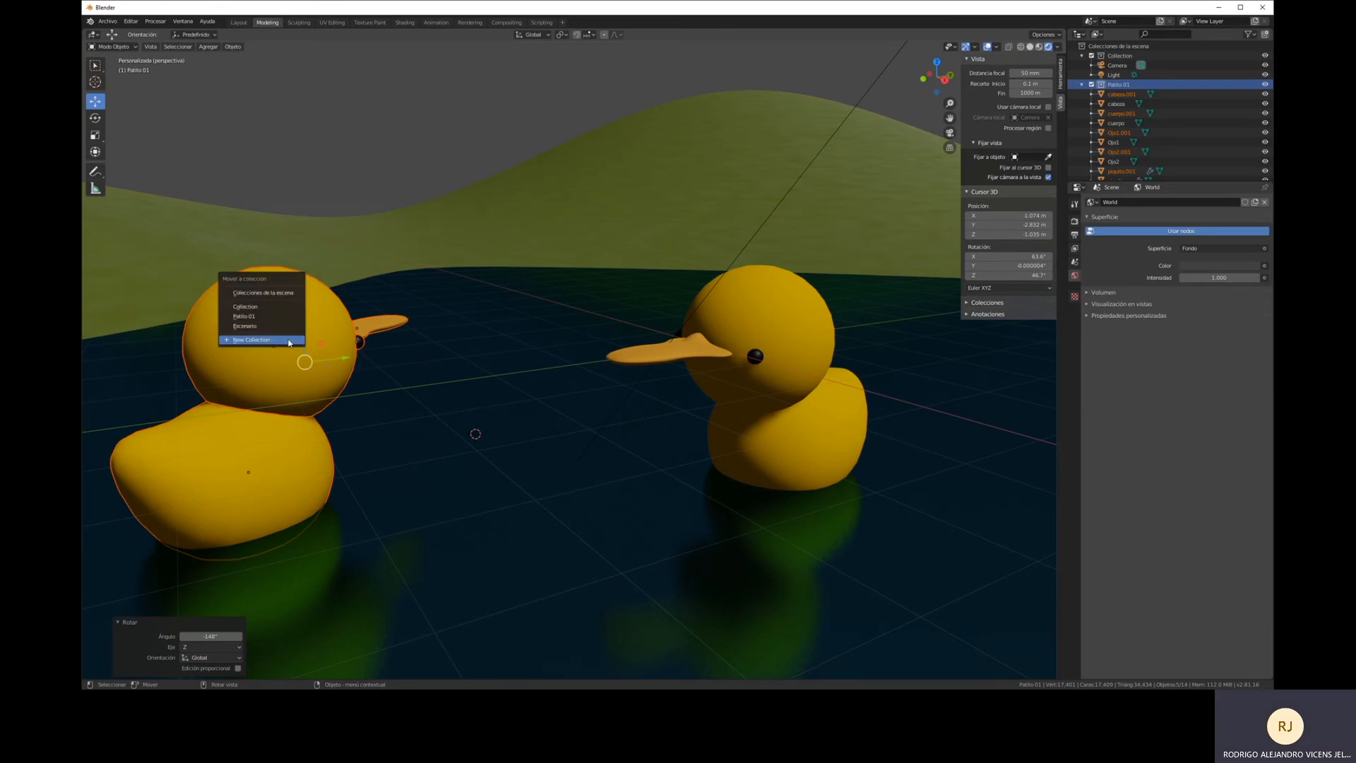
pyautogui.click(289, 340)
pyautogui.write('Pa')
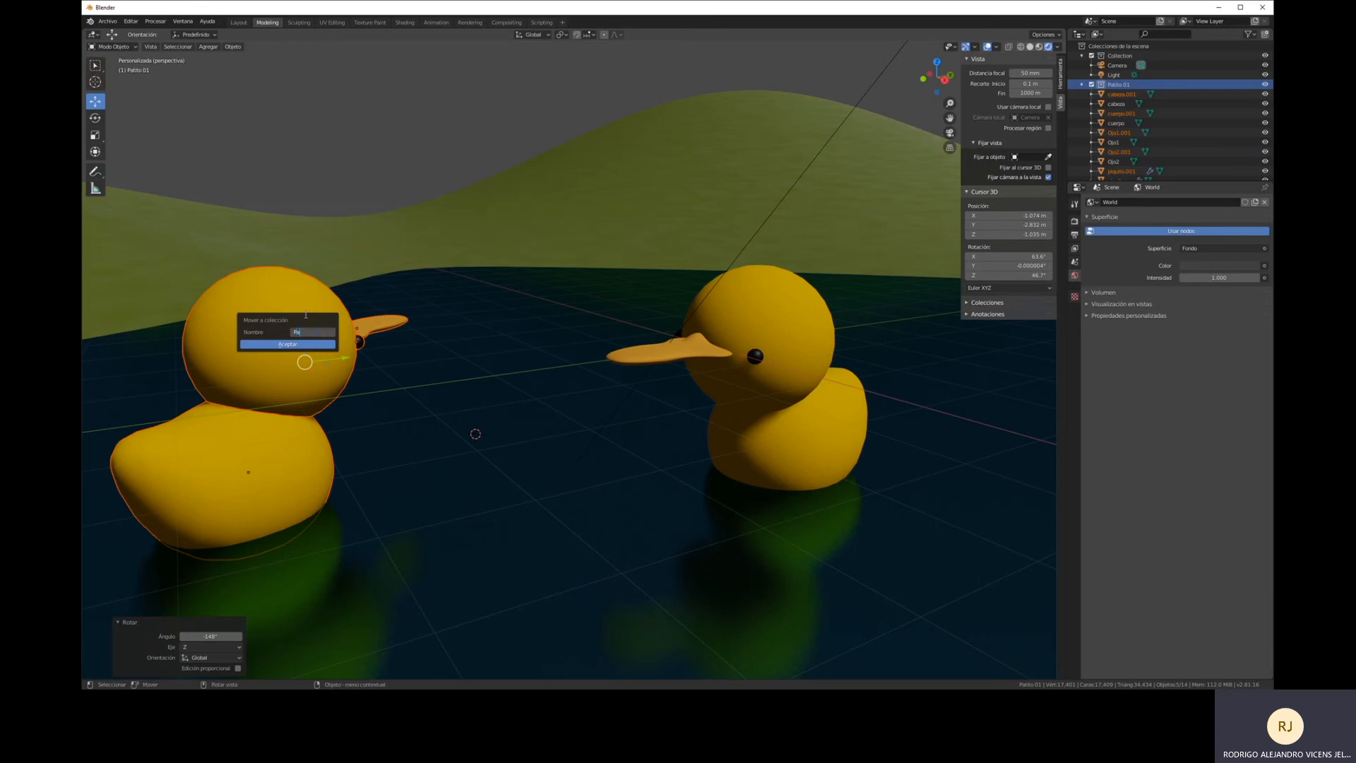
pyautogui.write('tito02')
pyautogui.press('Return')
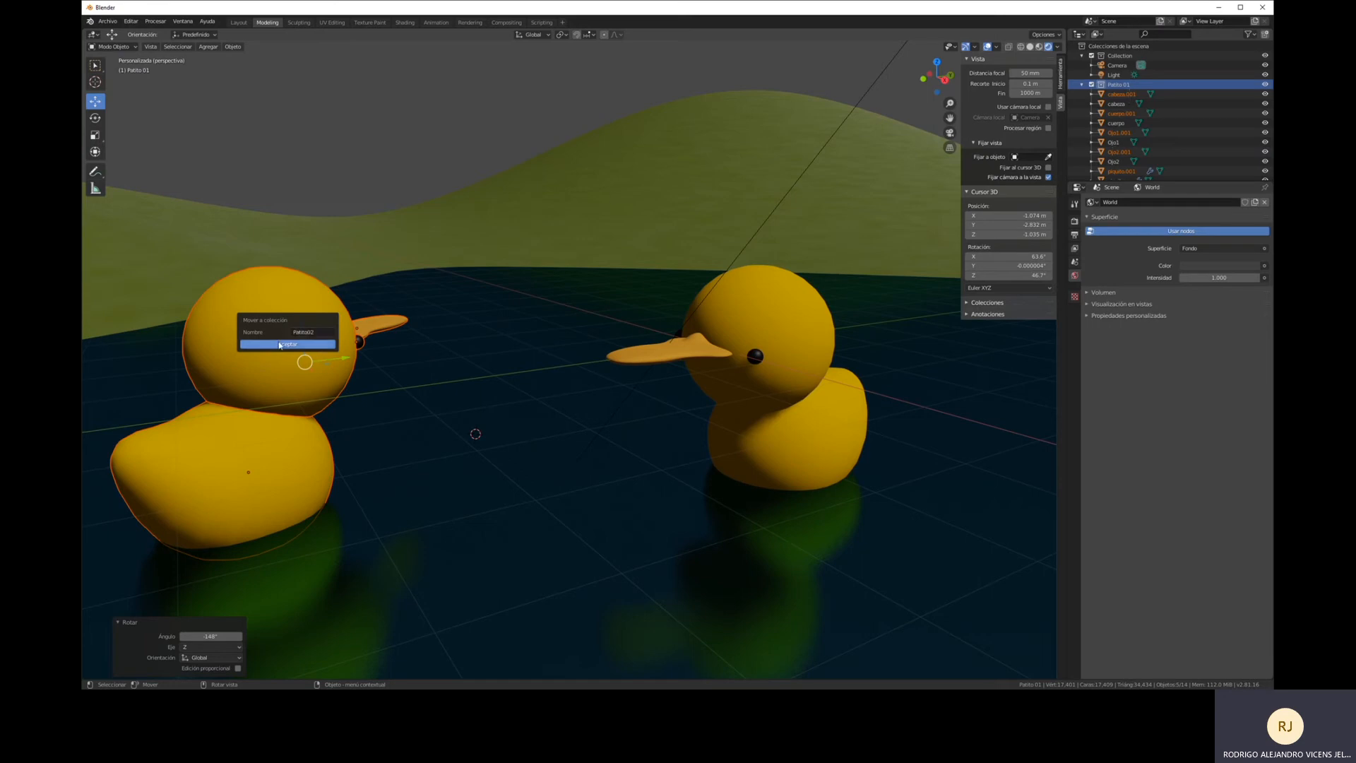
pyautogui.click(288, 345)
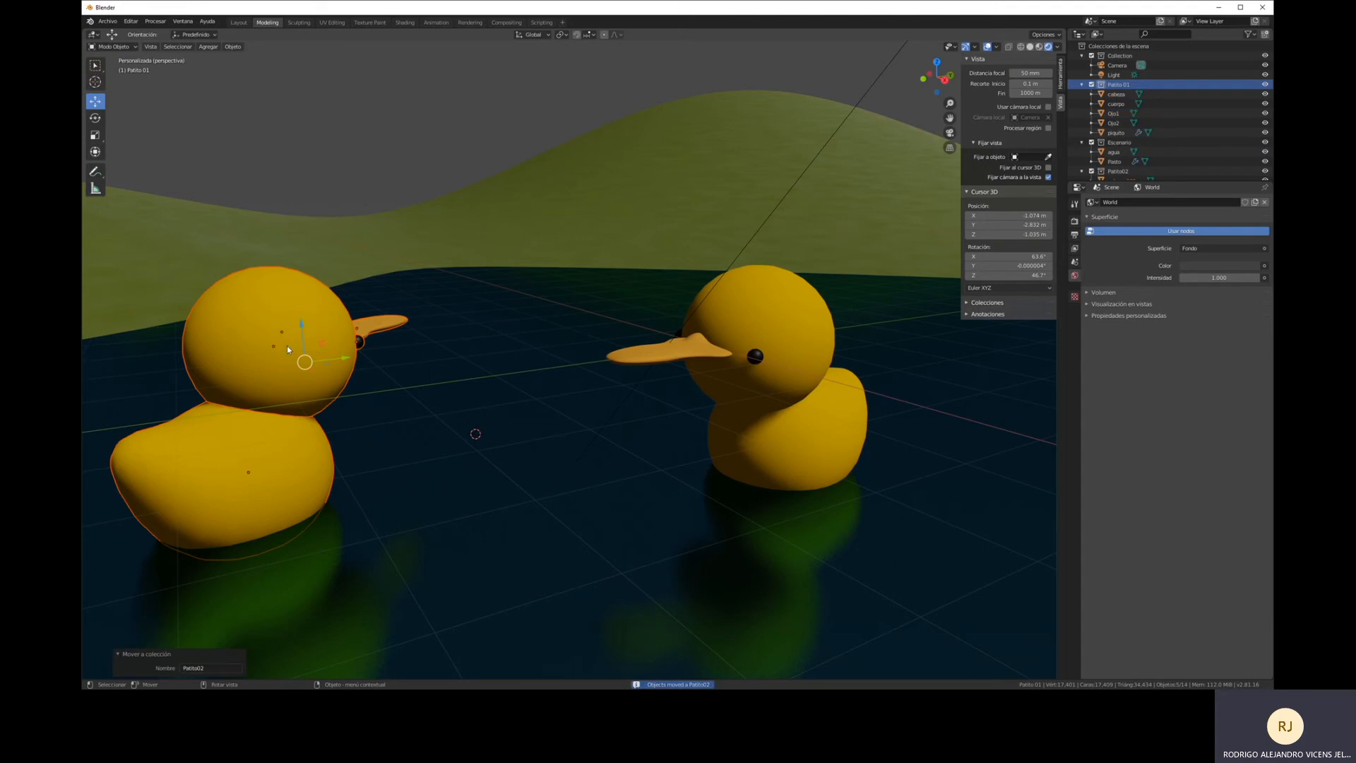
# Check the Patito 01 and Patito02 collections by excluding each one from the scene and restoring it.
pyautogui.click(1091, 85)
pyautogui.click(1091, 84)
pyautogui.click(1091, 84)
pyautogui.click(1090, 85)
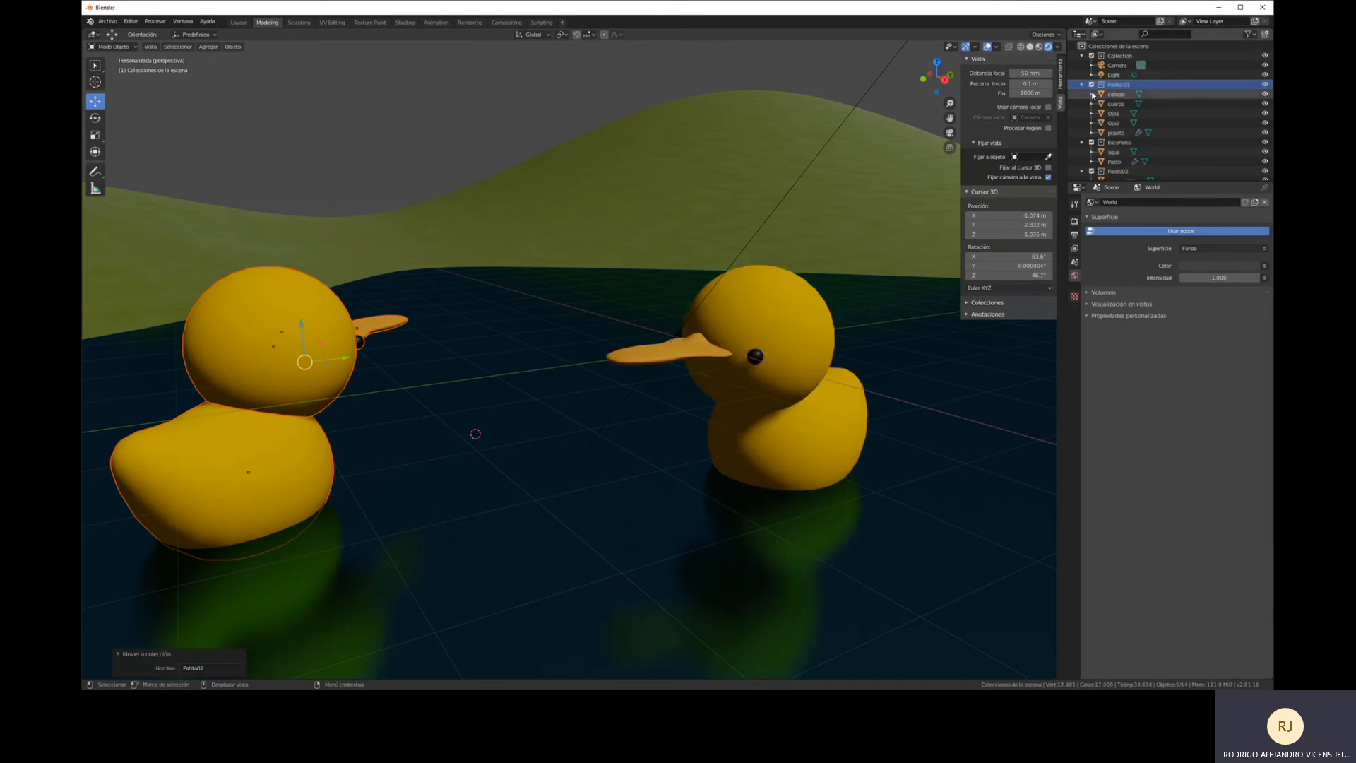
pyautogui.click(1091, 88)
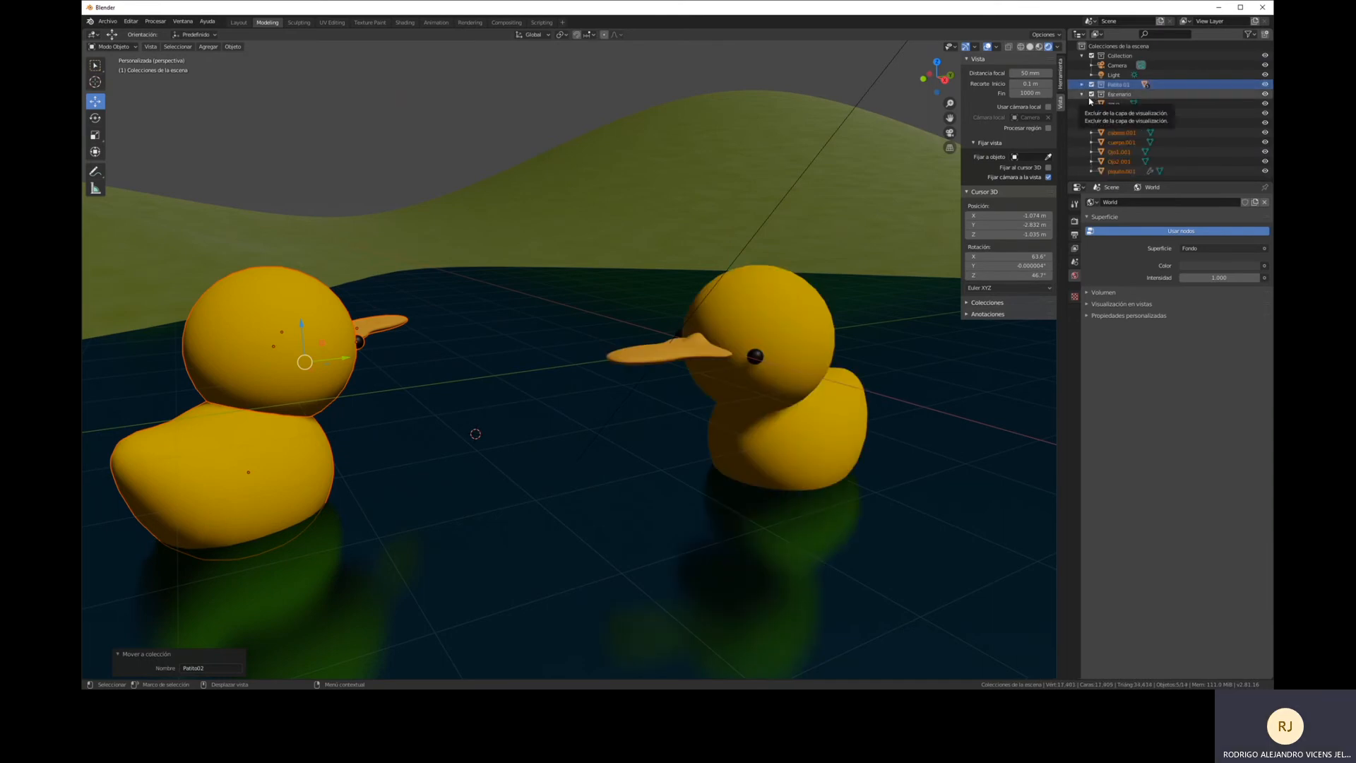
pyautogui.click(1090, 123)
pyautogui.click(1091, 123)
# Move the duck copy close beside the original and rotate it about 197° around the global Z axis.
pyautogui.scroll(-3, 580, 349)
pyautogui.scroll(-3, 580, 350)
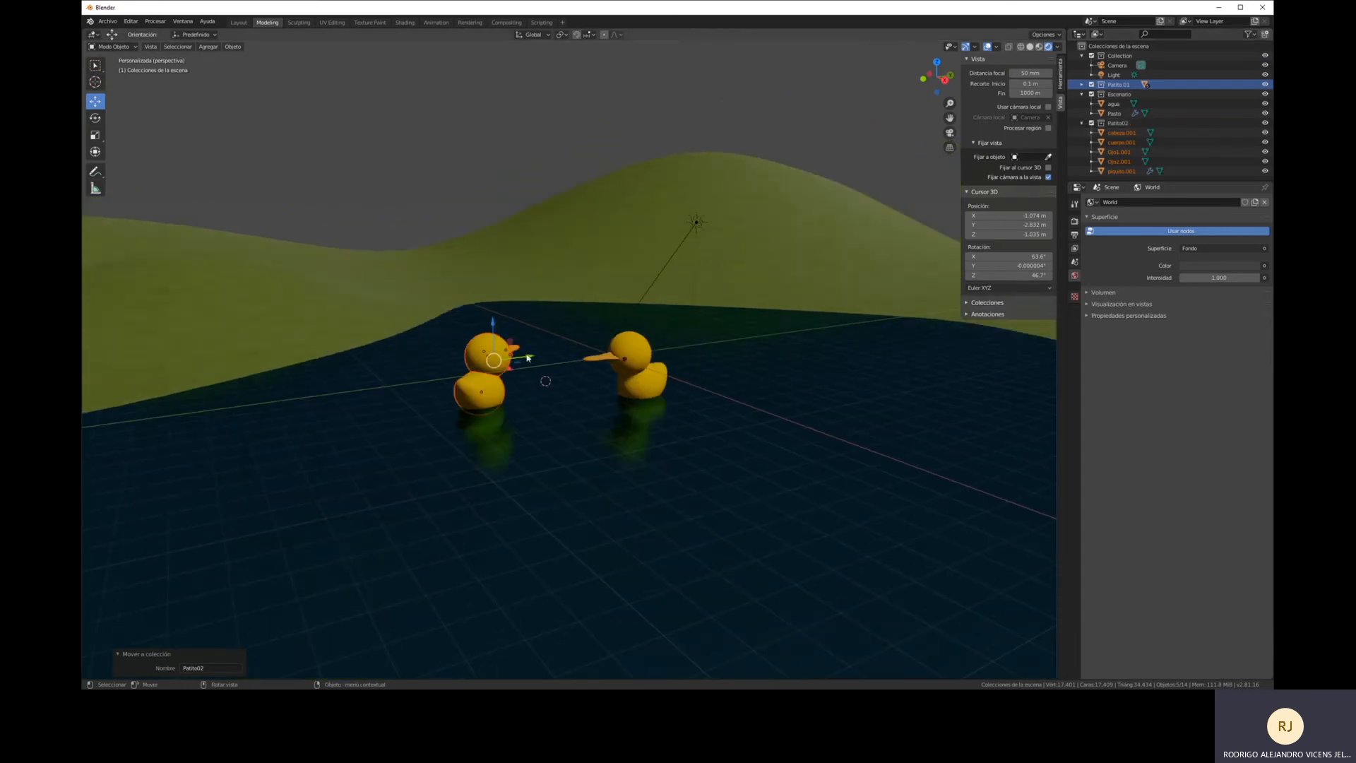
pyautogui.moveTo(530, 356); pyautogui.dragTo(602, 363)
pyautogui.press('r')
pyautogui.press('z')
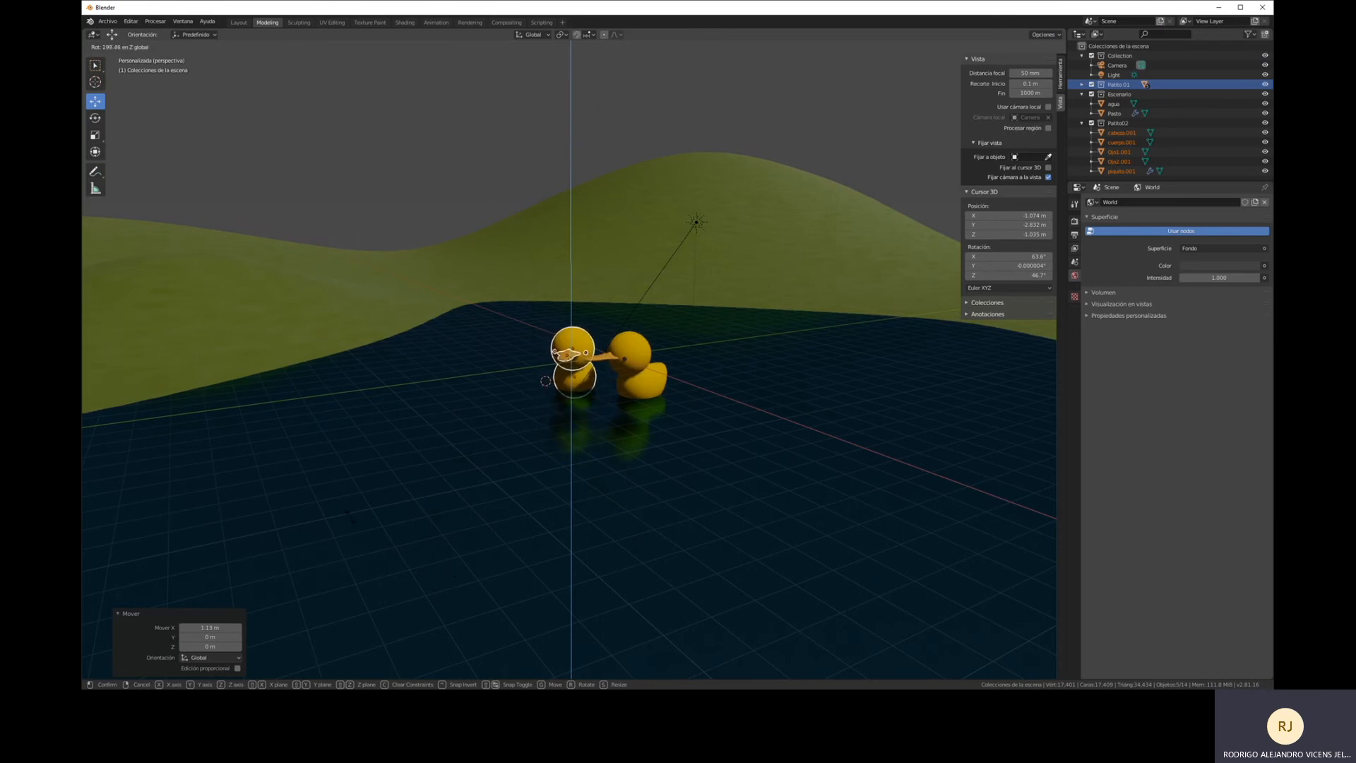
pyautogui.click(393, 522)
# Collapse the Escenario and Patito02 collections in the scene's object list.
pyautogui.moveTo(526, 524)
pyautogui.mouseDown(button='middle')
pyautogui.moveTo(596, 536)
pyautogui.moveTo(548, 520)
pyautogui.mouseUp(button='middle')
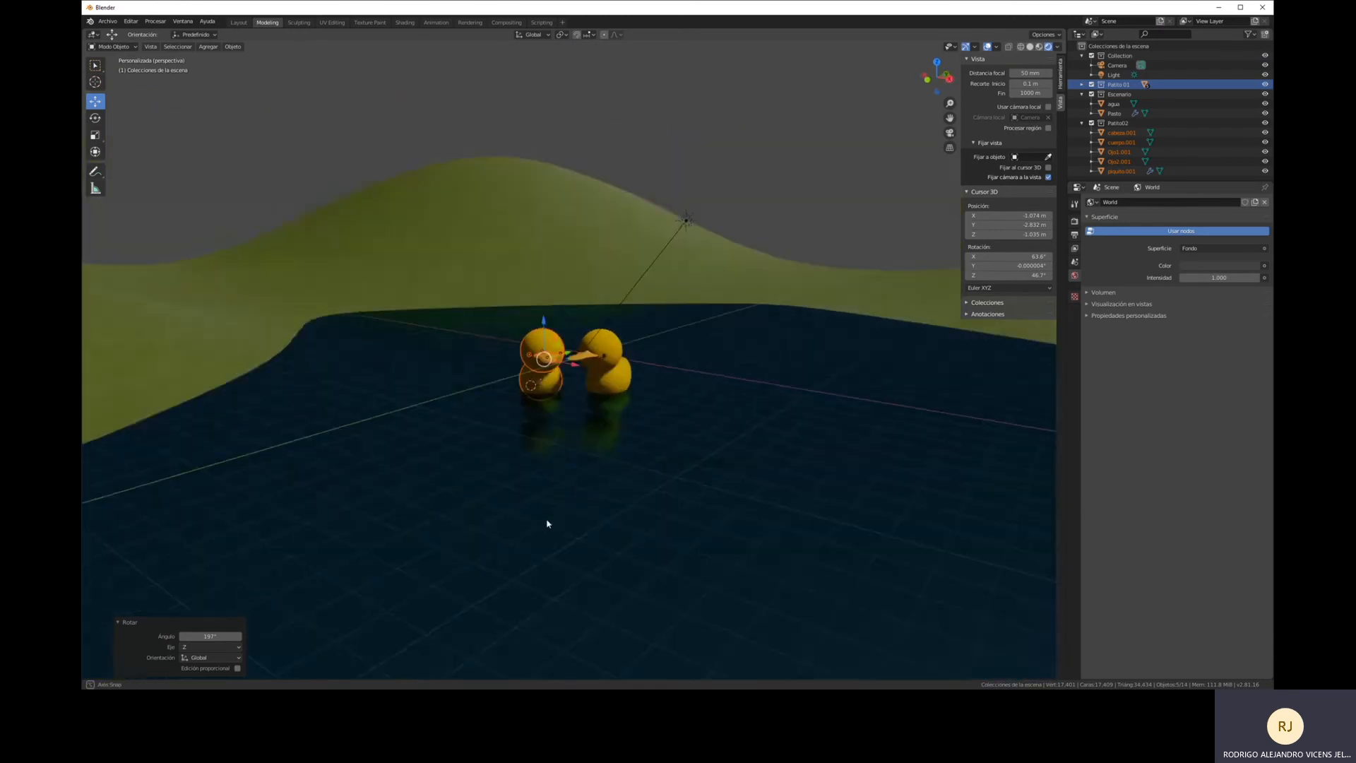
pyautogui.scroll(5, 614, 383)
pyautogui.moveTo(714, 396); pyautogui.dragTo(645, 442, button='middle')
pyautogui.scroll(2, 608, 409)
pyautogui.scroll(1, 609, 410)
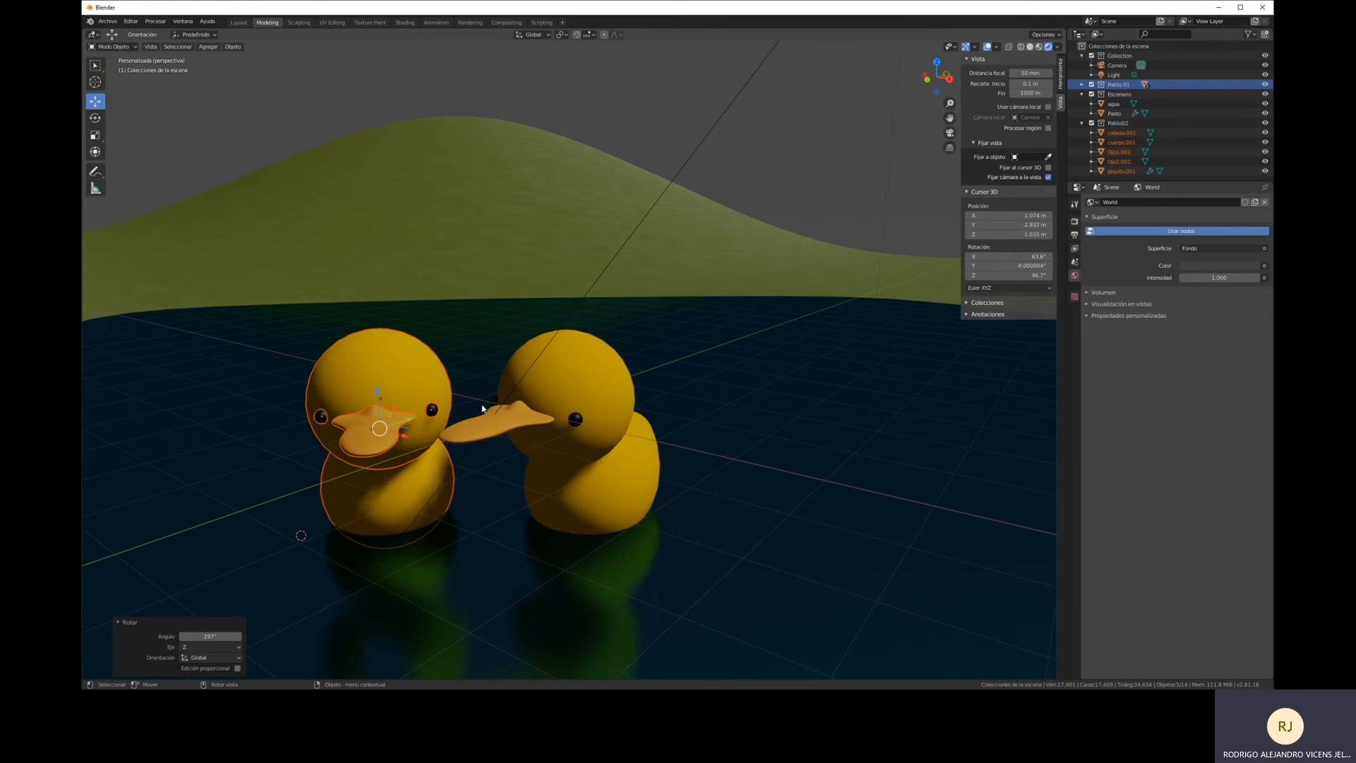
pyautogui.click(1081, 94)
pyautogui.click(1082, 104)
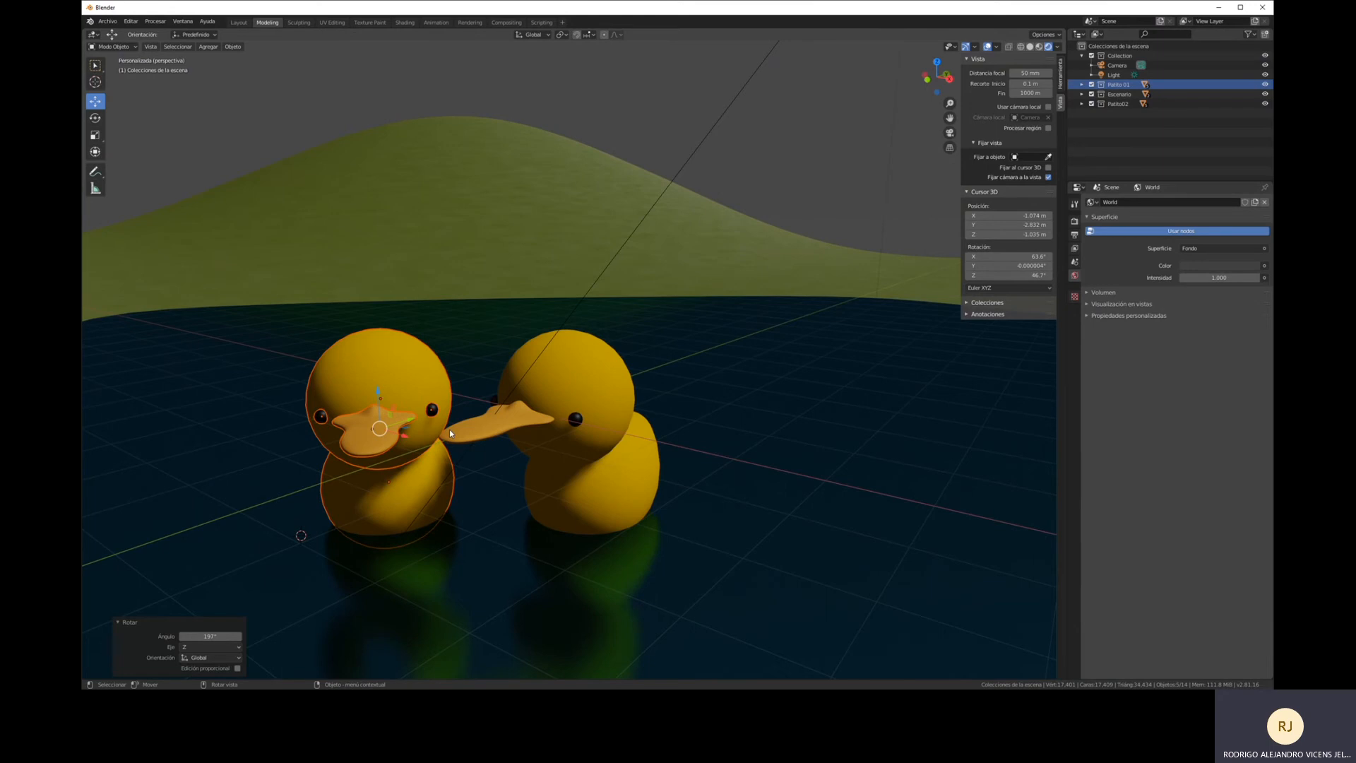
# Show the scene in wireframe and make the duck copy's body the active object, keeping its other parts selected.
pyautogui.click(394, 370)
pyautogui.moveTo(476, 399); pyautogui.dragTo(857, 273, button='middle')
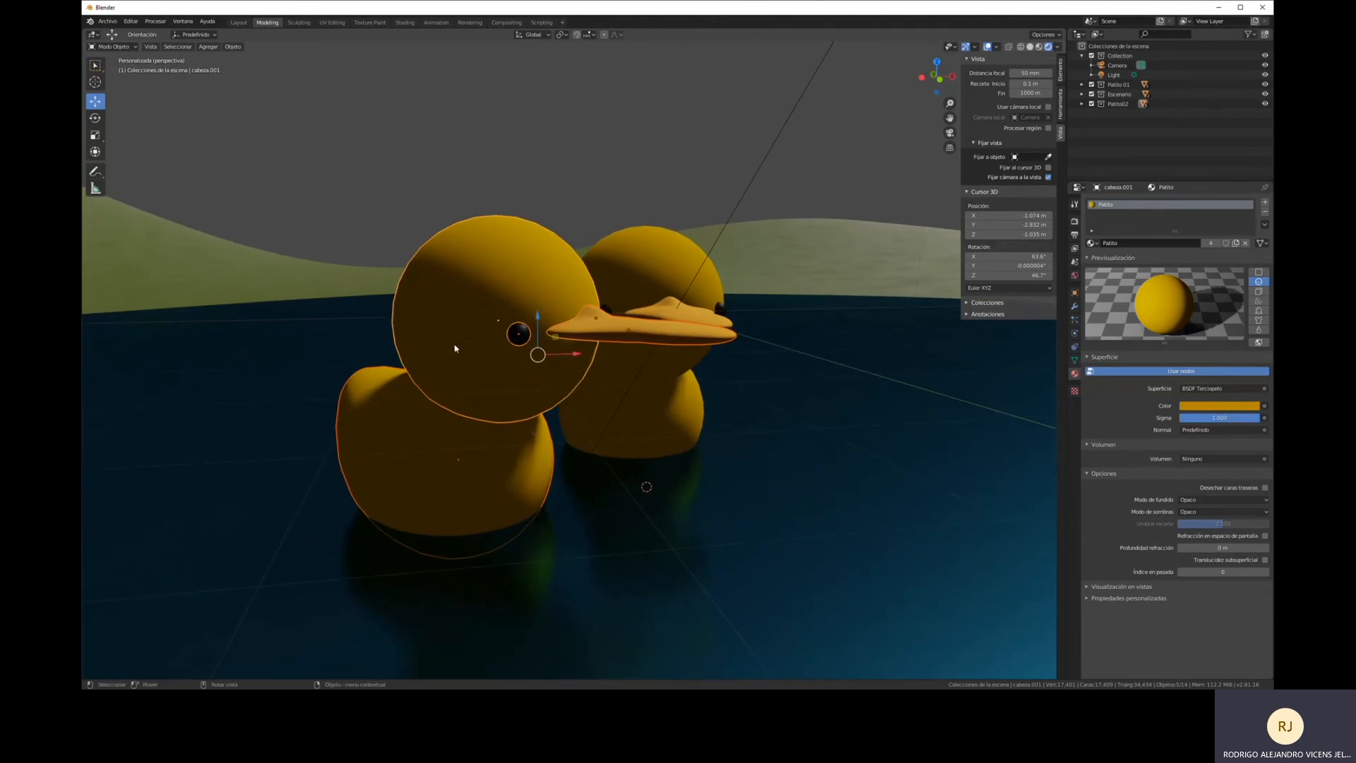
pyautogui.moveTo(564, 289); pyautogui.dragTo(555, 311, button='middle')
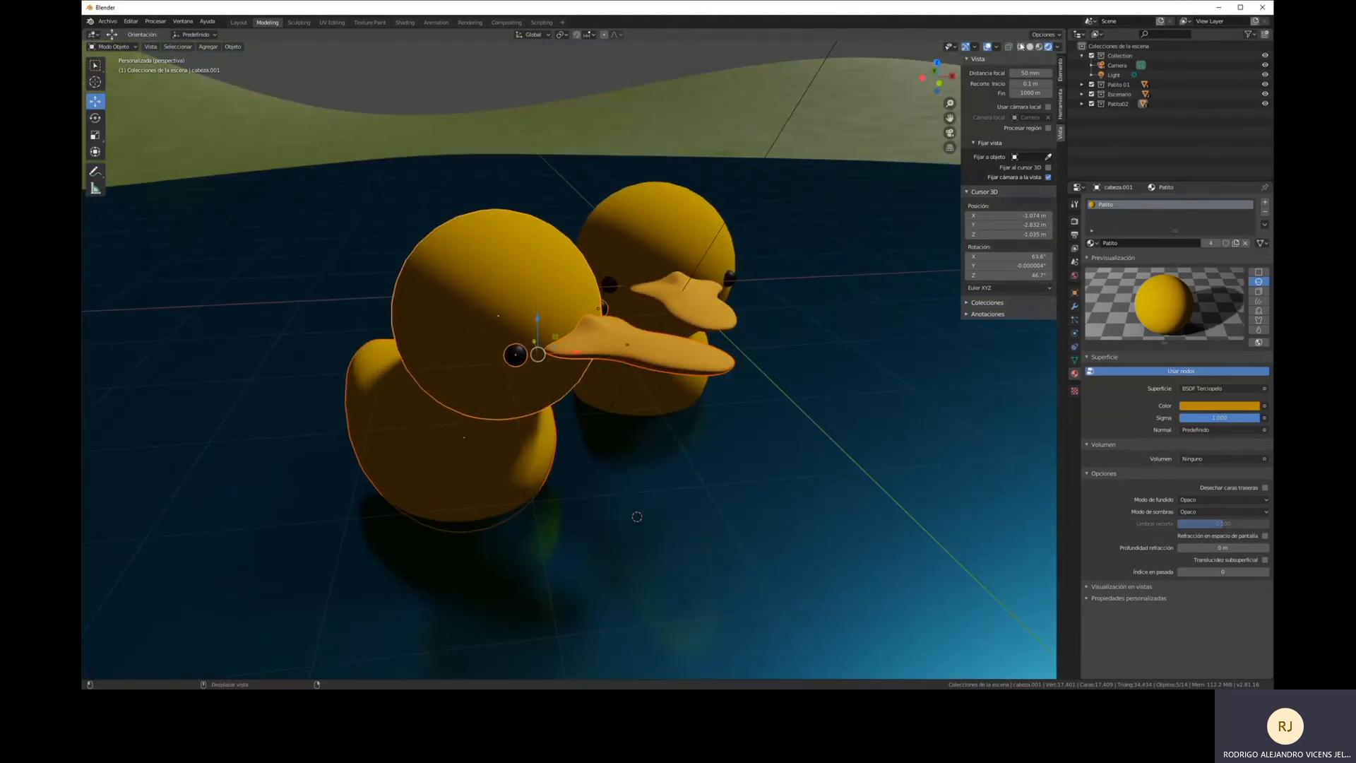
pyautogui.click(1020, 46)
pyautogui.moveTo(546, 410); pyautogui.dragTo(454, 273, button='middle')
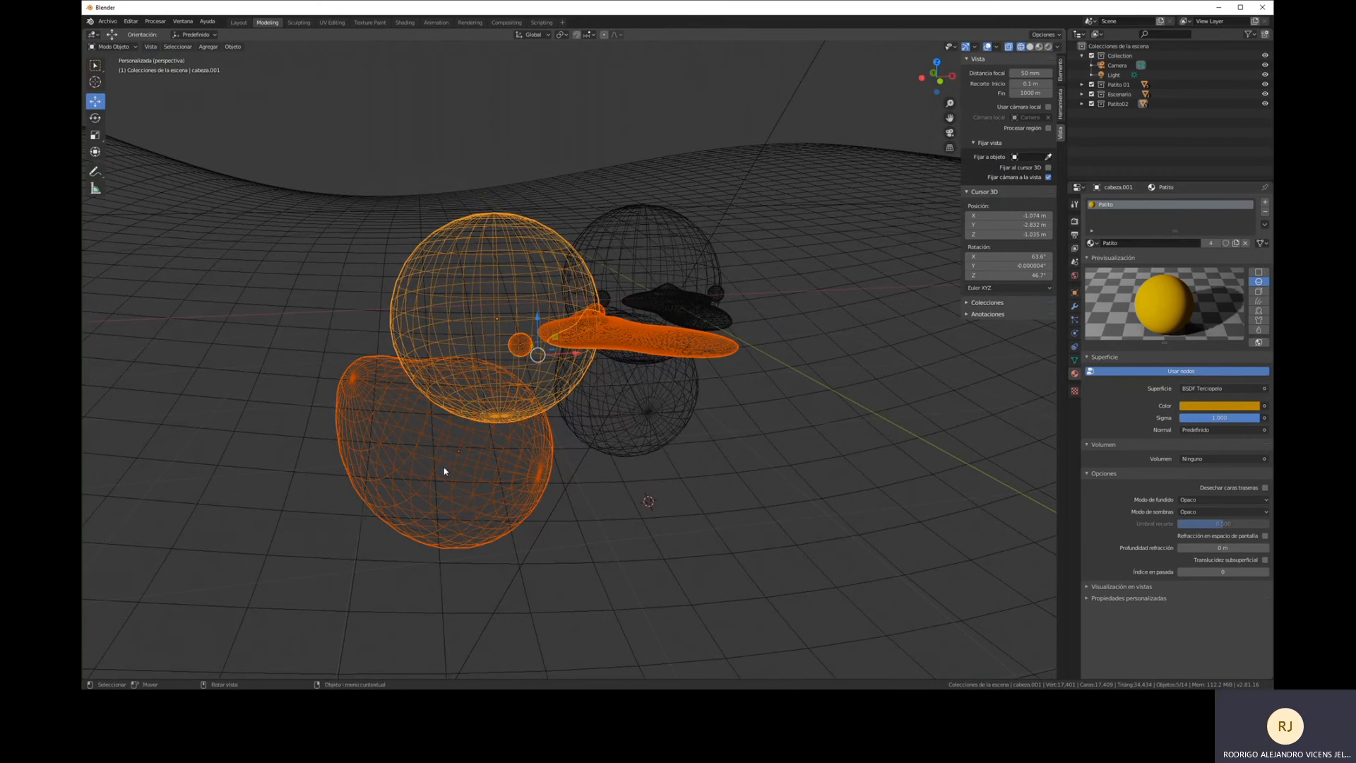
pyautogui.keyDown('shift'); pyautogui.click(428, 456); pyautogui.keyUp('shift')
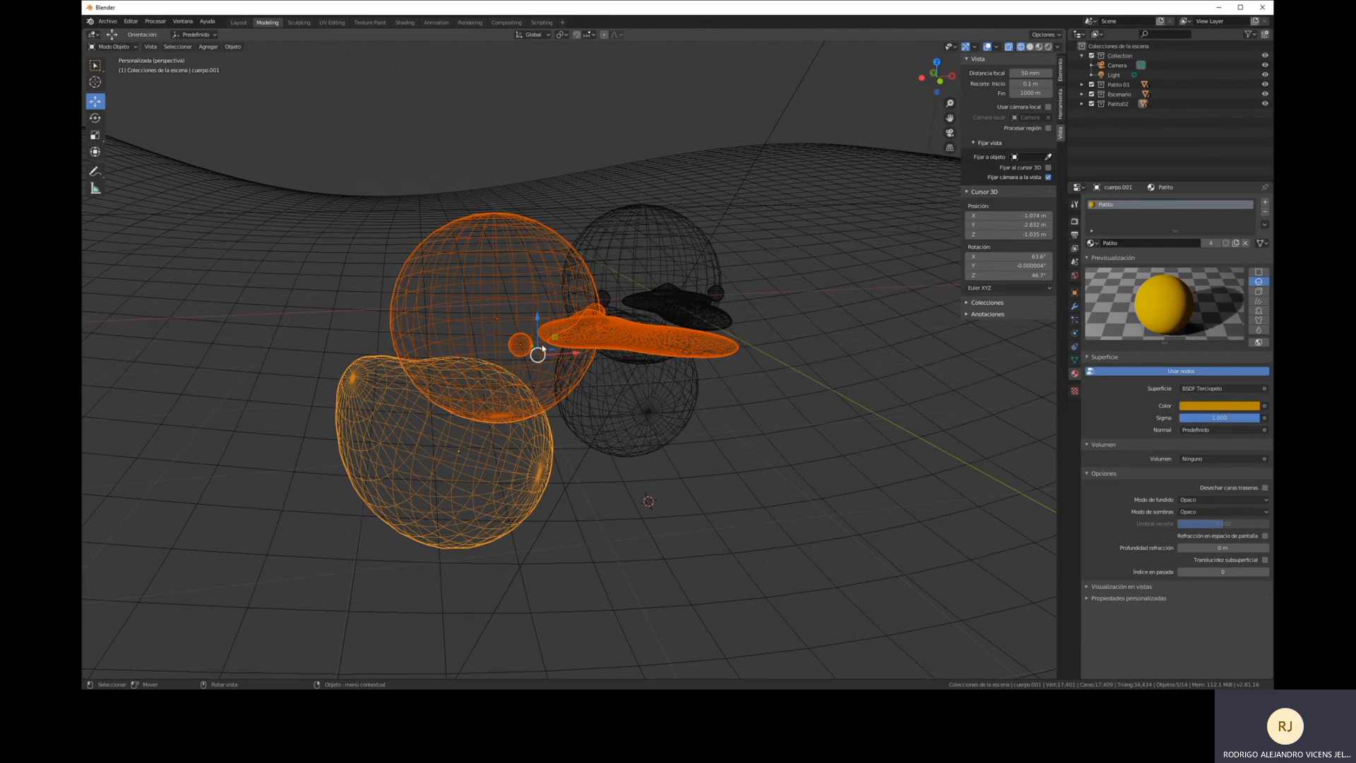
# Select the duck copy's eyes and beak with its head as the active object, and parent them to the head with the Object type.
pyautogui.moveTo(545, 343); pyautogui.dragTo(510, 353, button='middle')
pyautogui.click(510, 353)
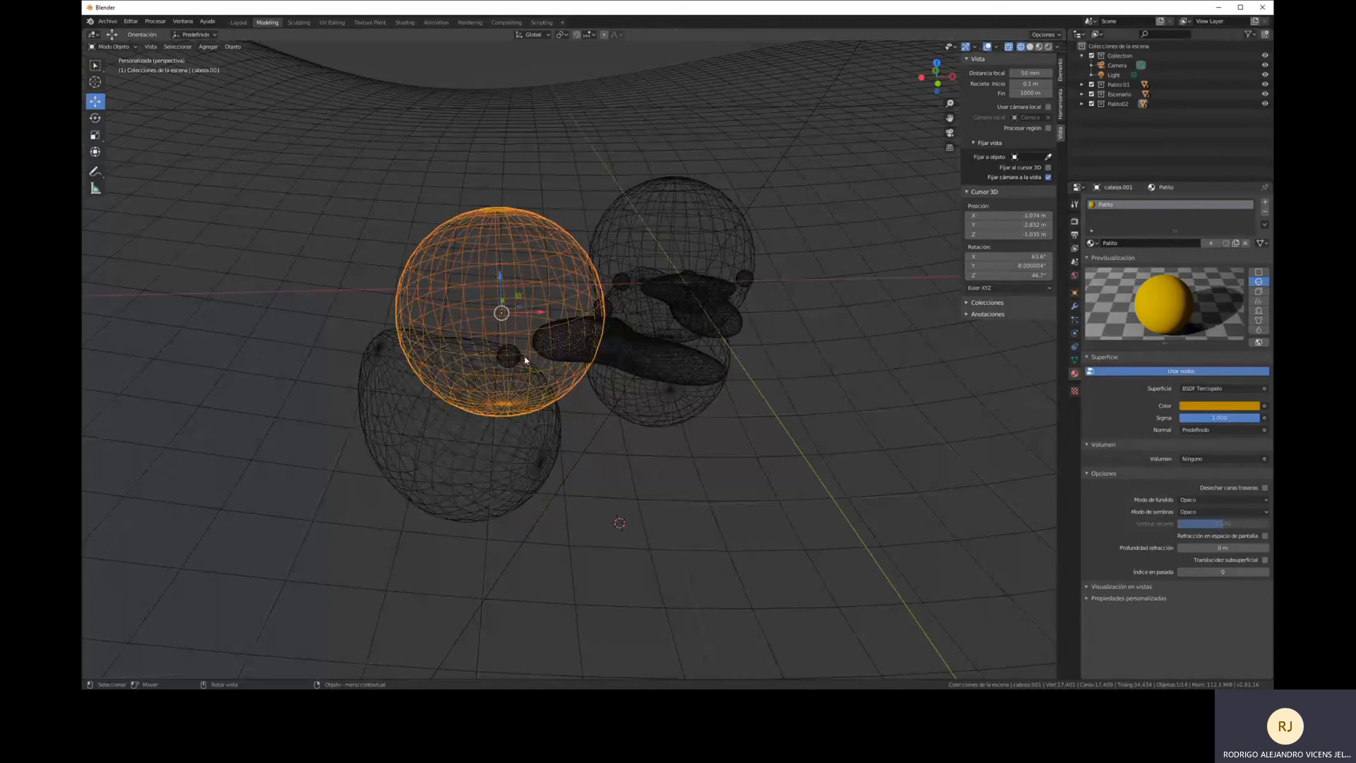
pyautogui.hotkey('shift', ']')
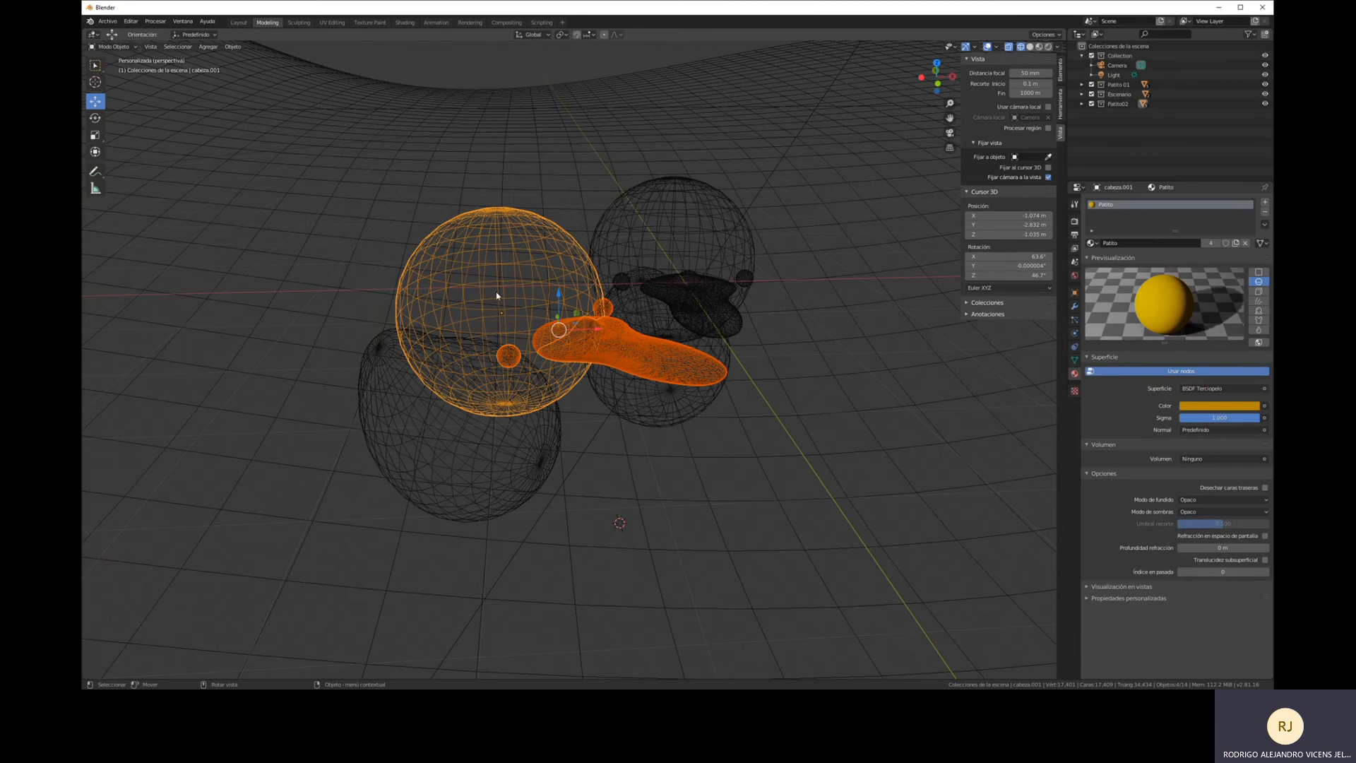
pyautogui.click(233, 47)
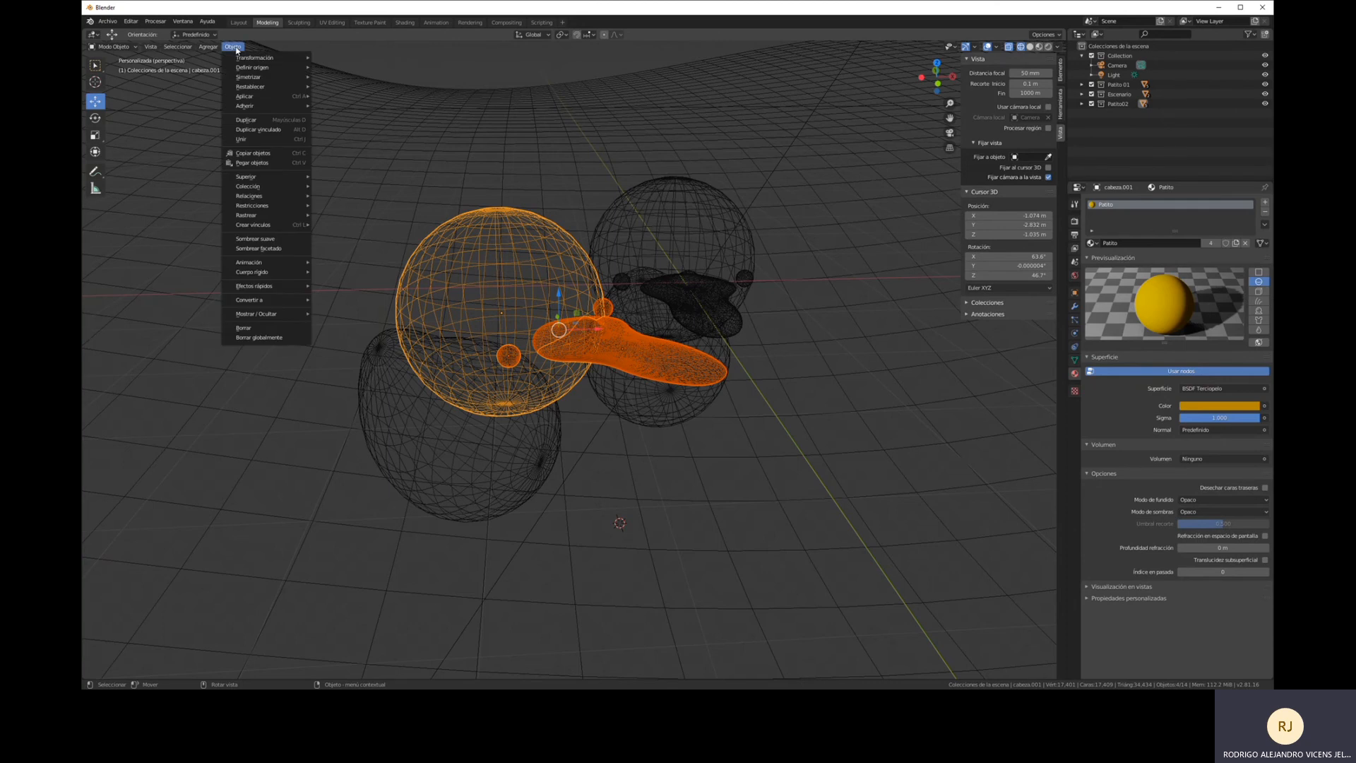
pyautogui.moveTo(285, 181)
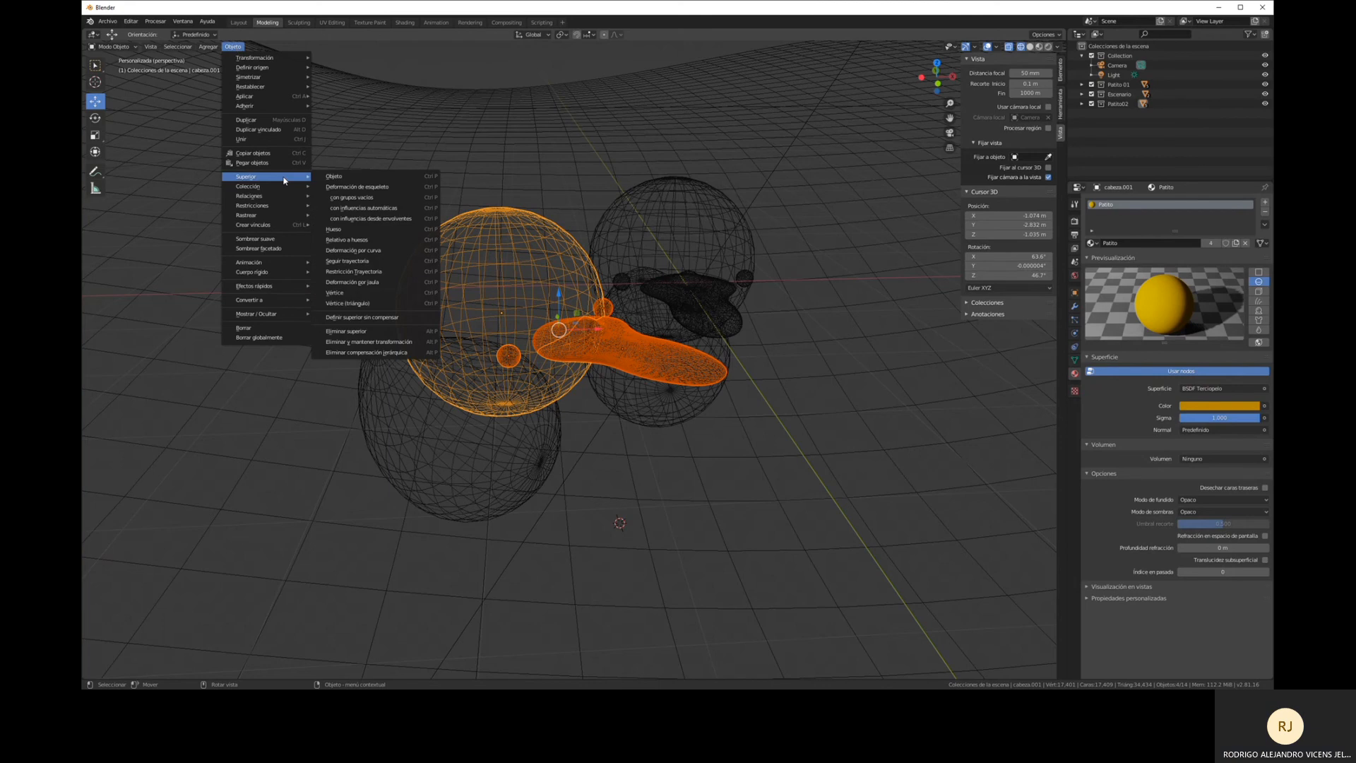
pyautogui.click(342, 177)
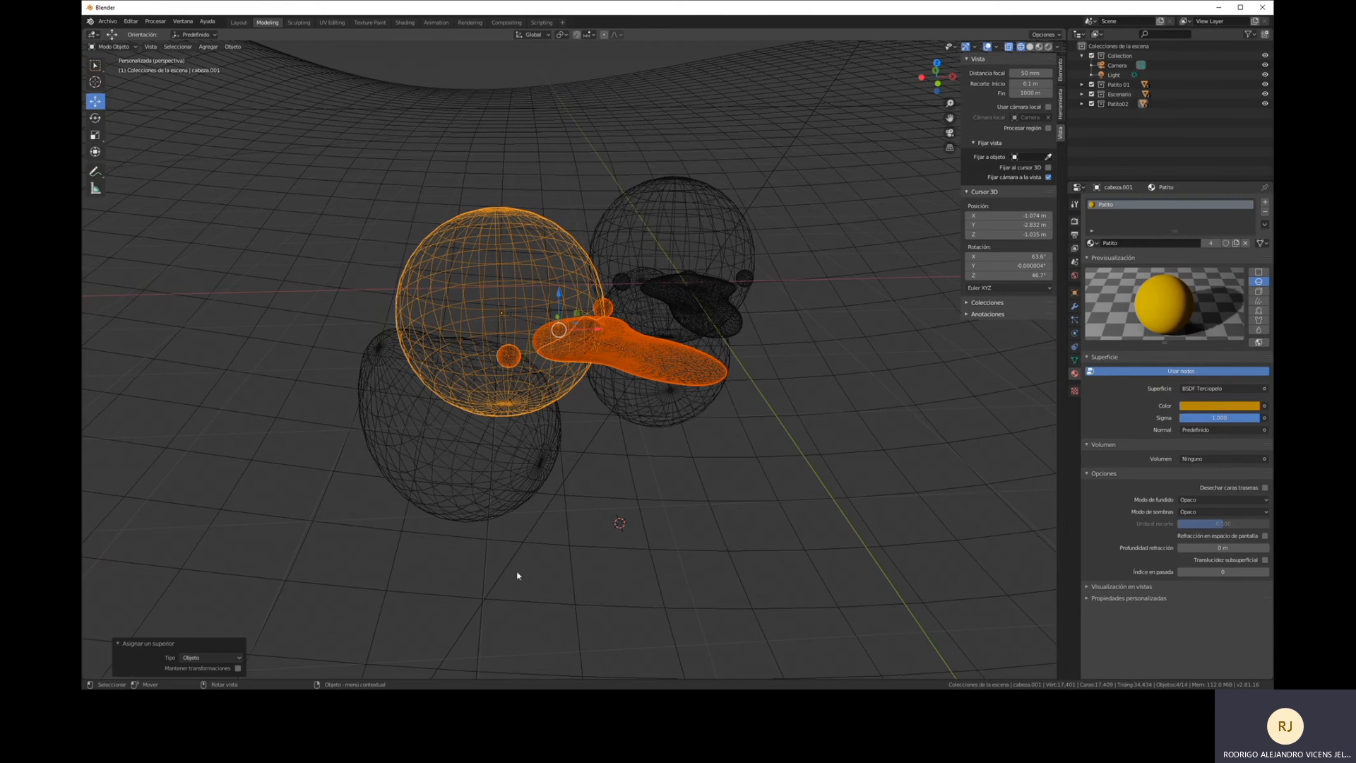
# Test the parenting by moving the duck copy's far eye on its own, and cancel the move.
pyautogui.moveTo(517, 576); pyautogui.dragTo(521, 478, button='middle')
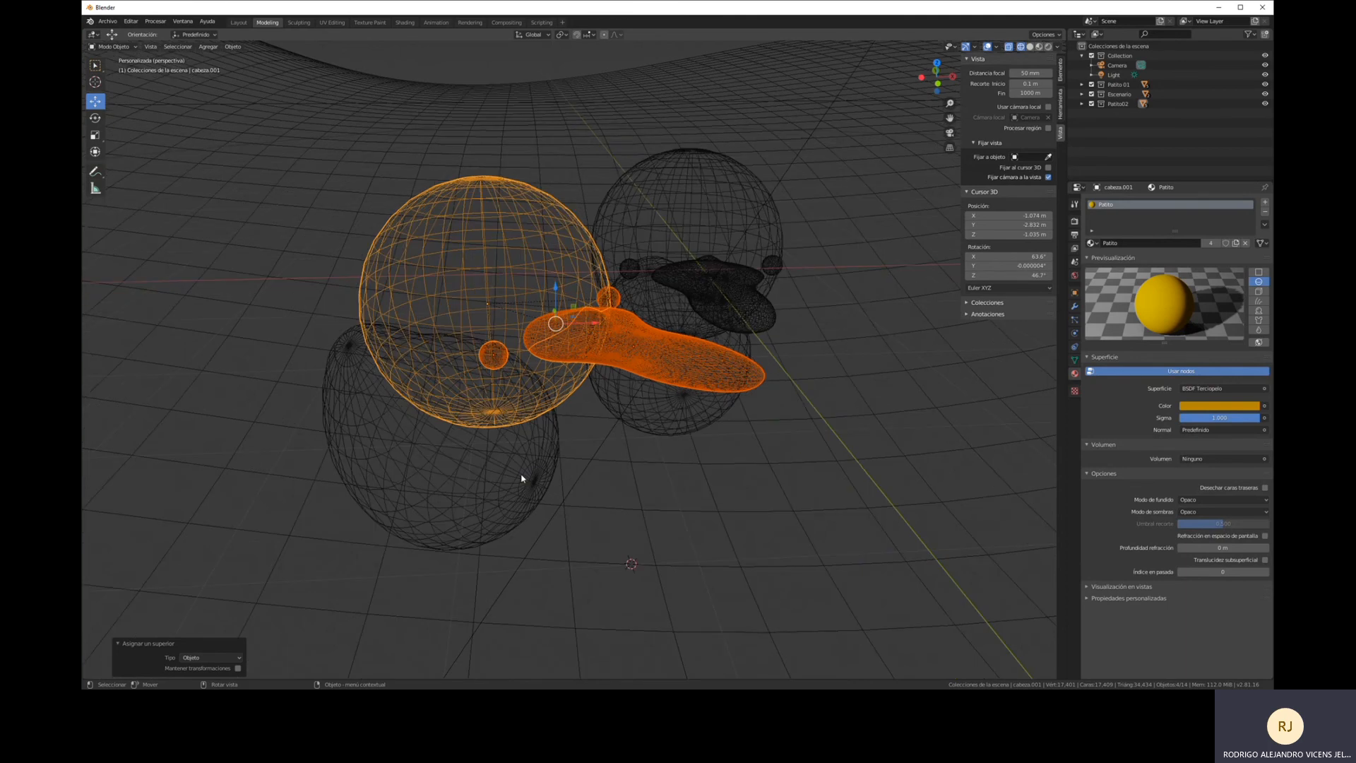
pyautogui.click(452, 282)
pyautogui.scroll(2, 452, 283)
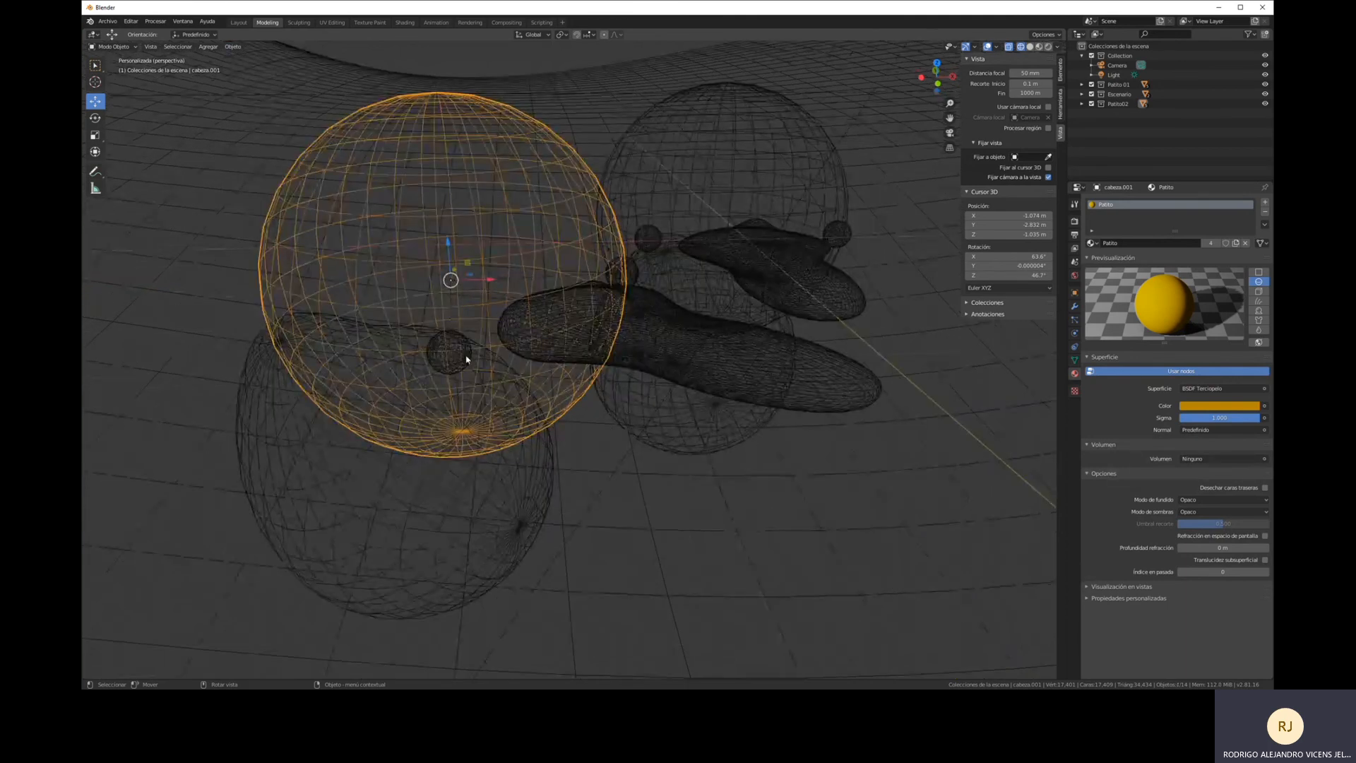
pyautogui.click(601, 287)
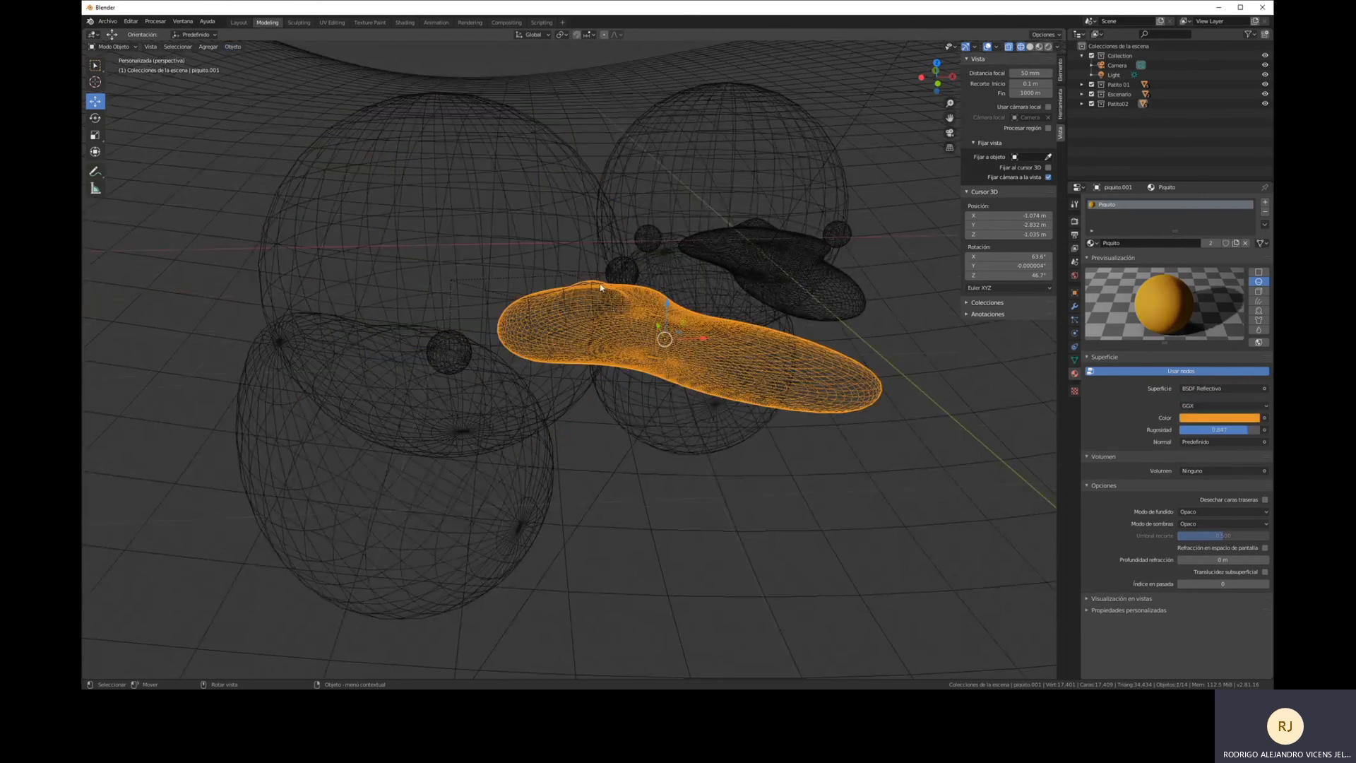
pyautogui.click(612, 276)
pyautogui.moveTo(611, 276); pyautogui.dragTo(609, 281)
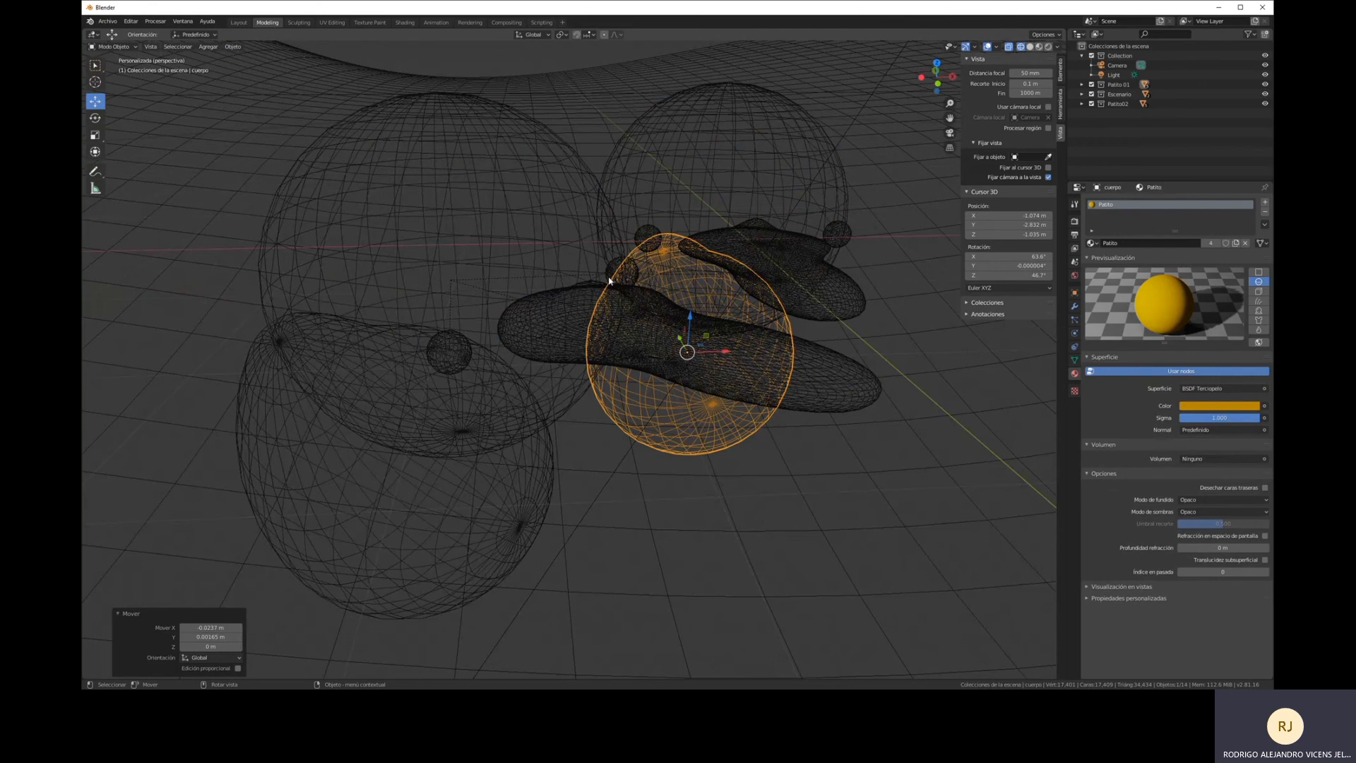
pyautogui.click(614, 275)
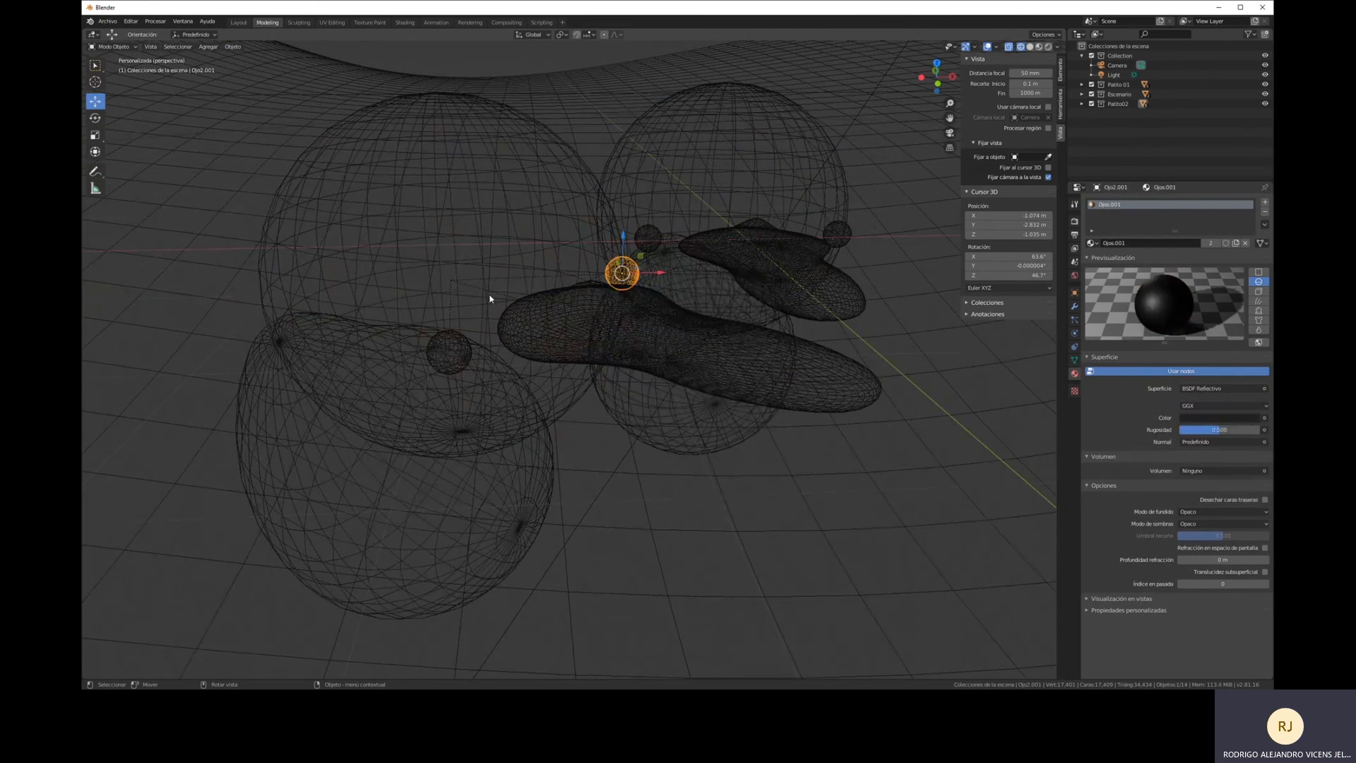
pyautogui.press('g')
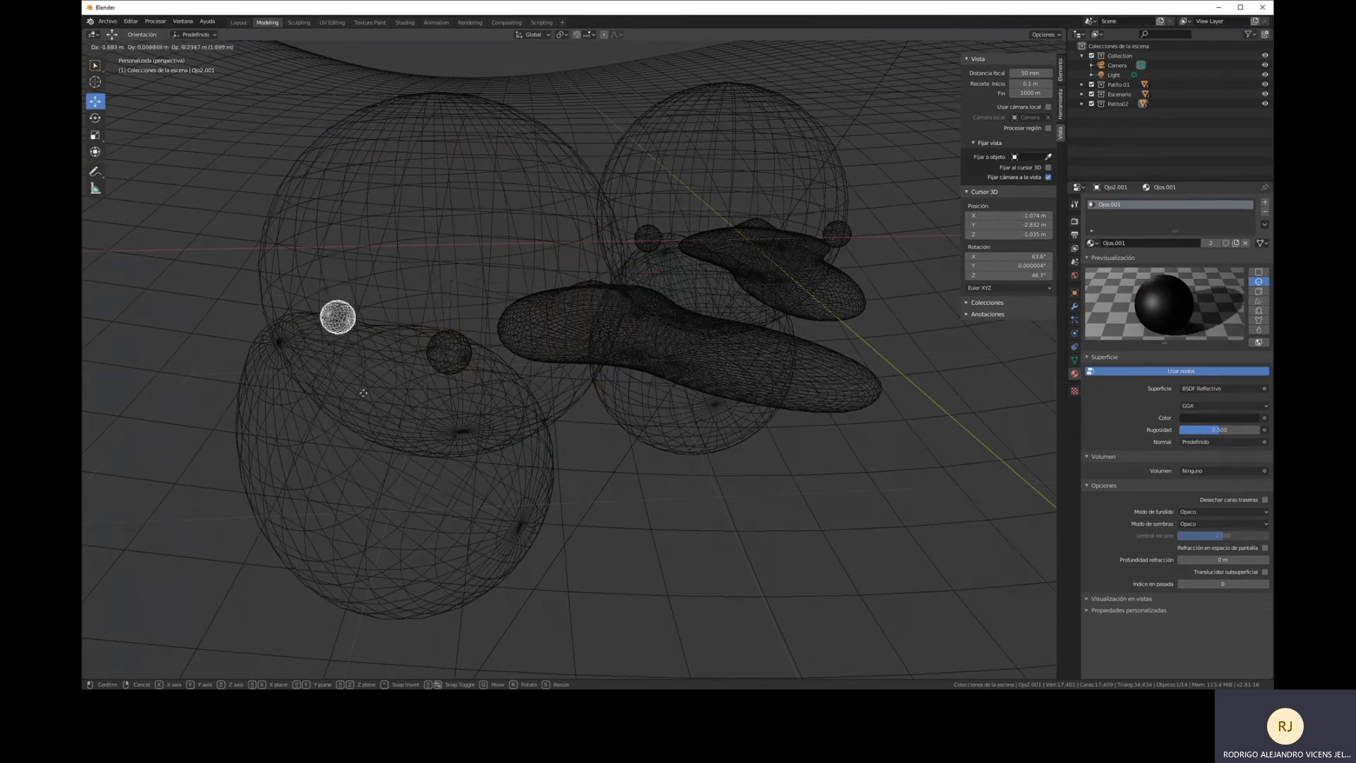
pyautogui.press('Escape')
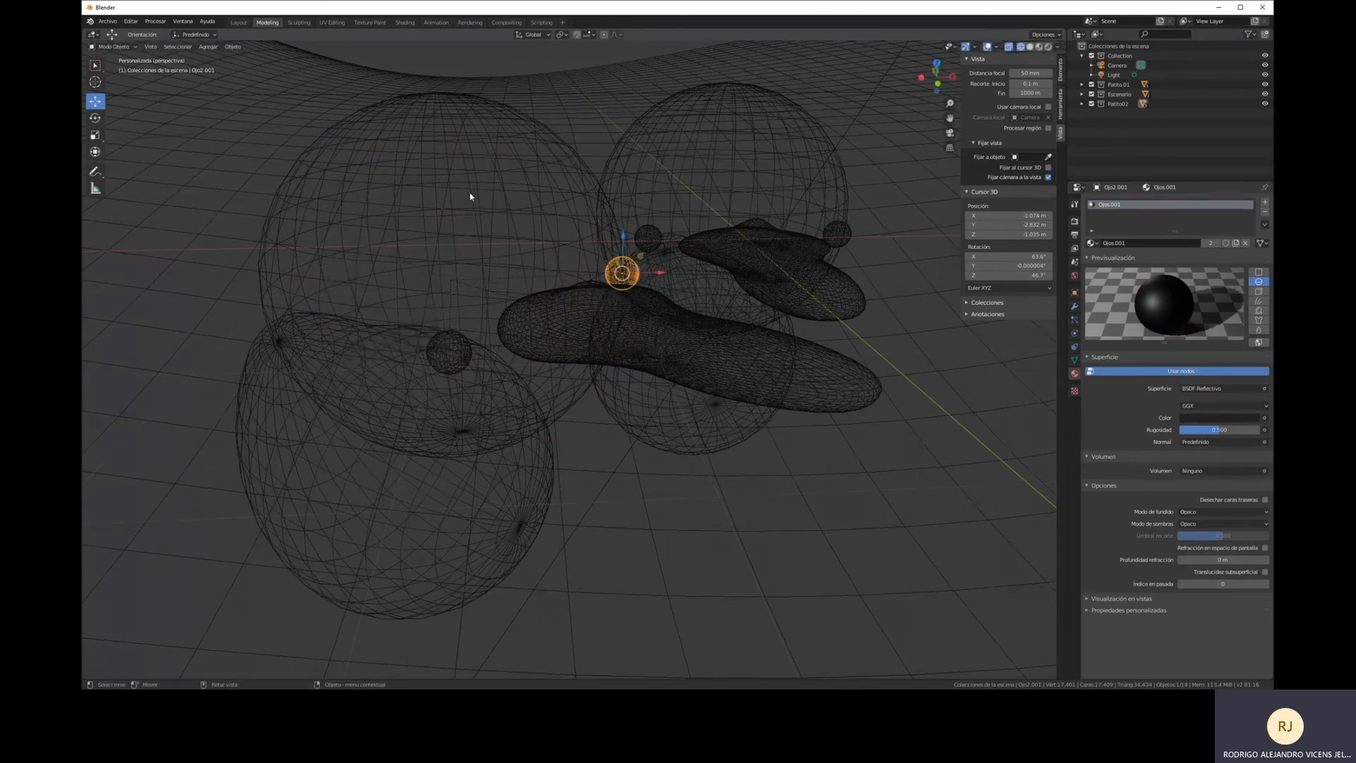
# Select the duck copy's head, show the scene with materials, and test rotating the head with its facial parts, cancelling the rotation.
pyautogui.click(452, 194)
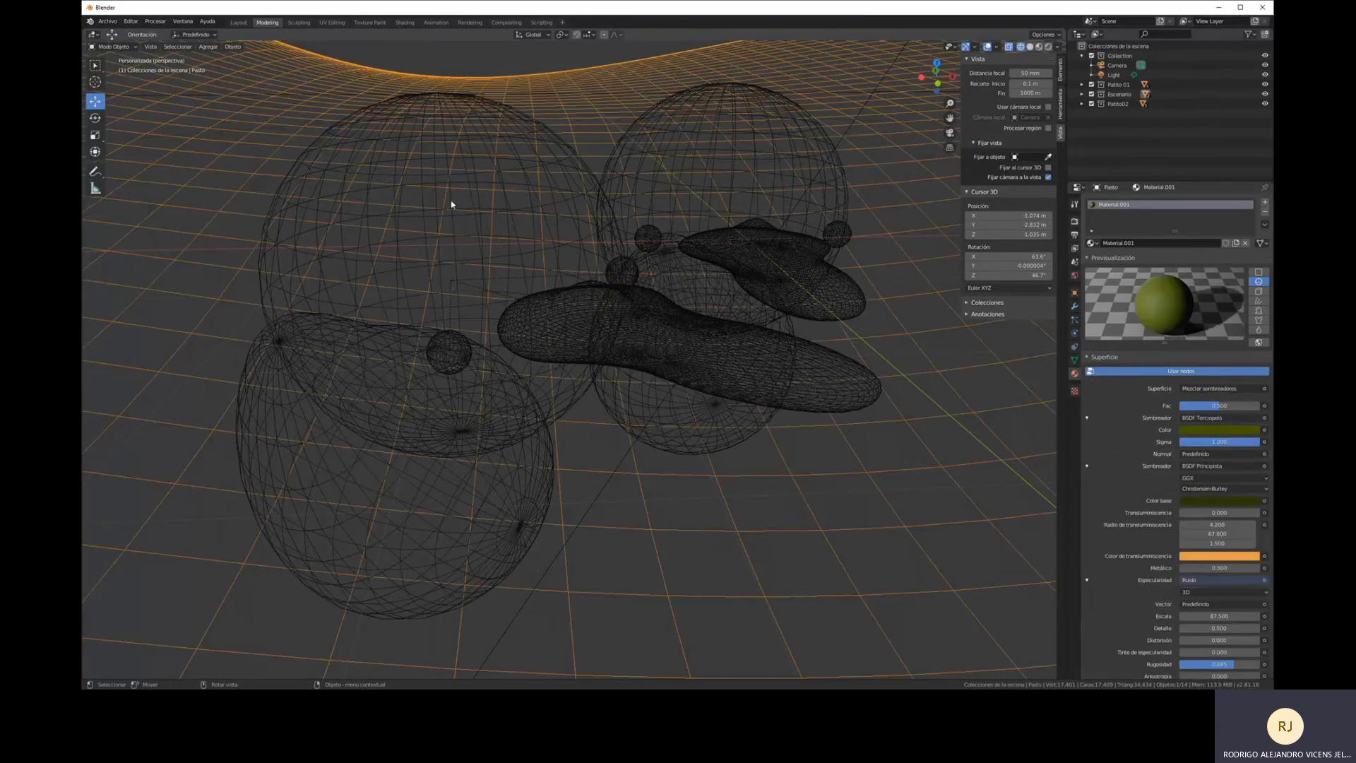
pyautogui.click(452, 204)
pyautogui.scroll(-2, 608, 345)
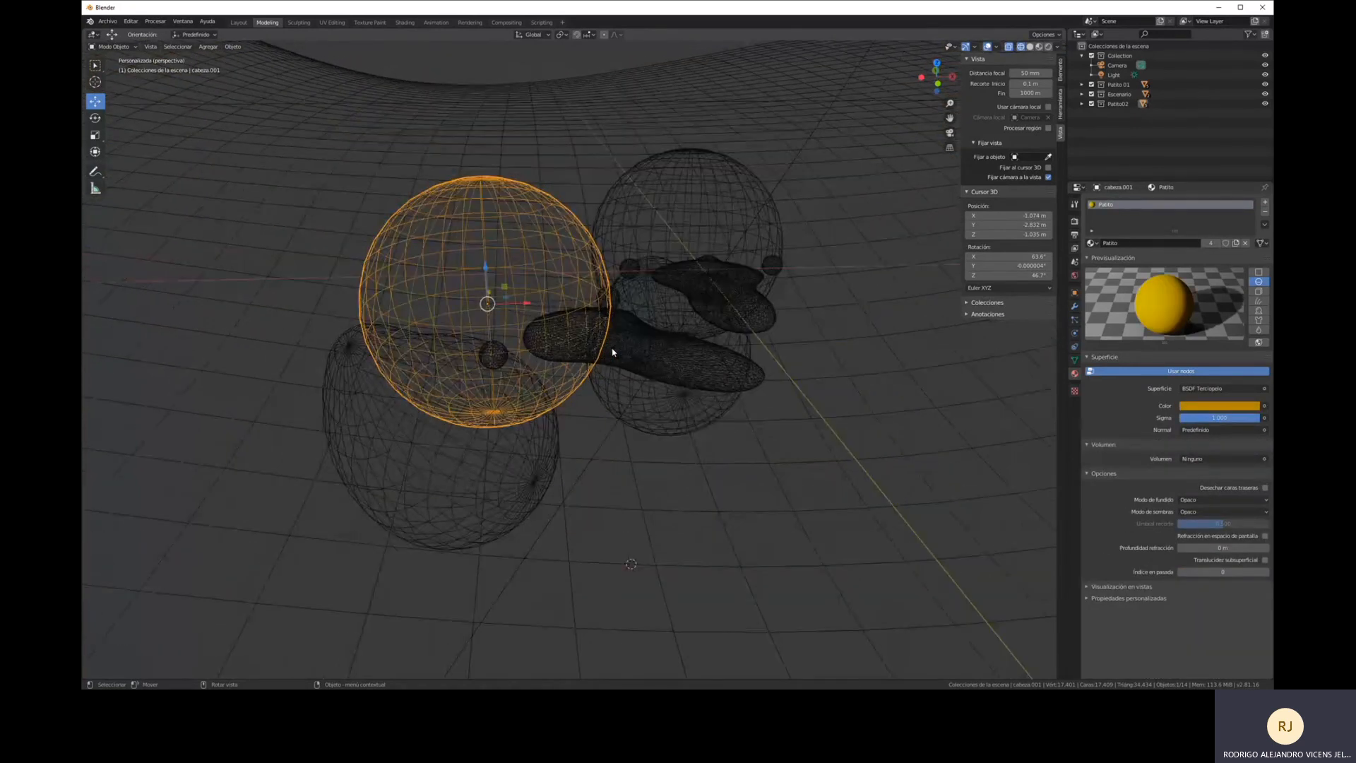
pyautogui.hotkey('shift', 'z')
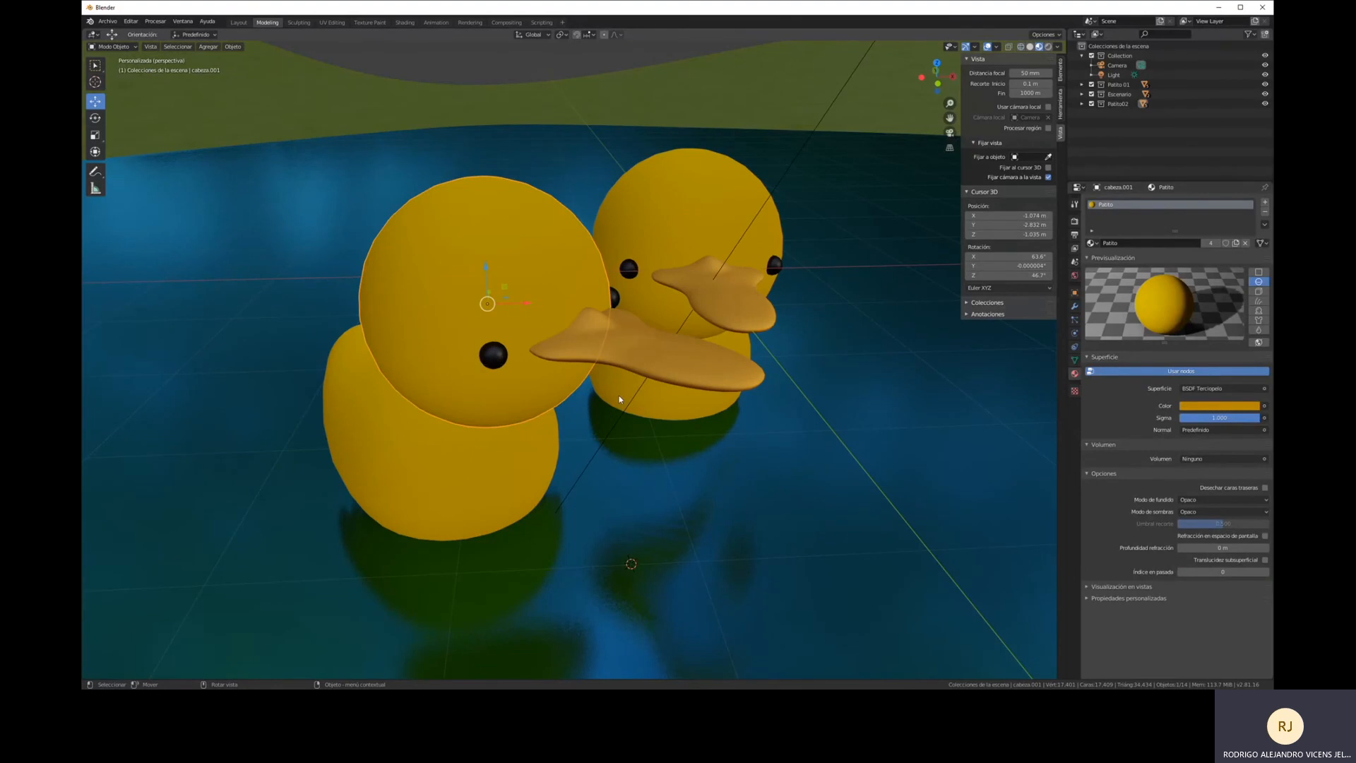
pyautogui.press('r')
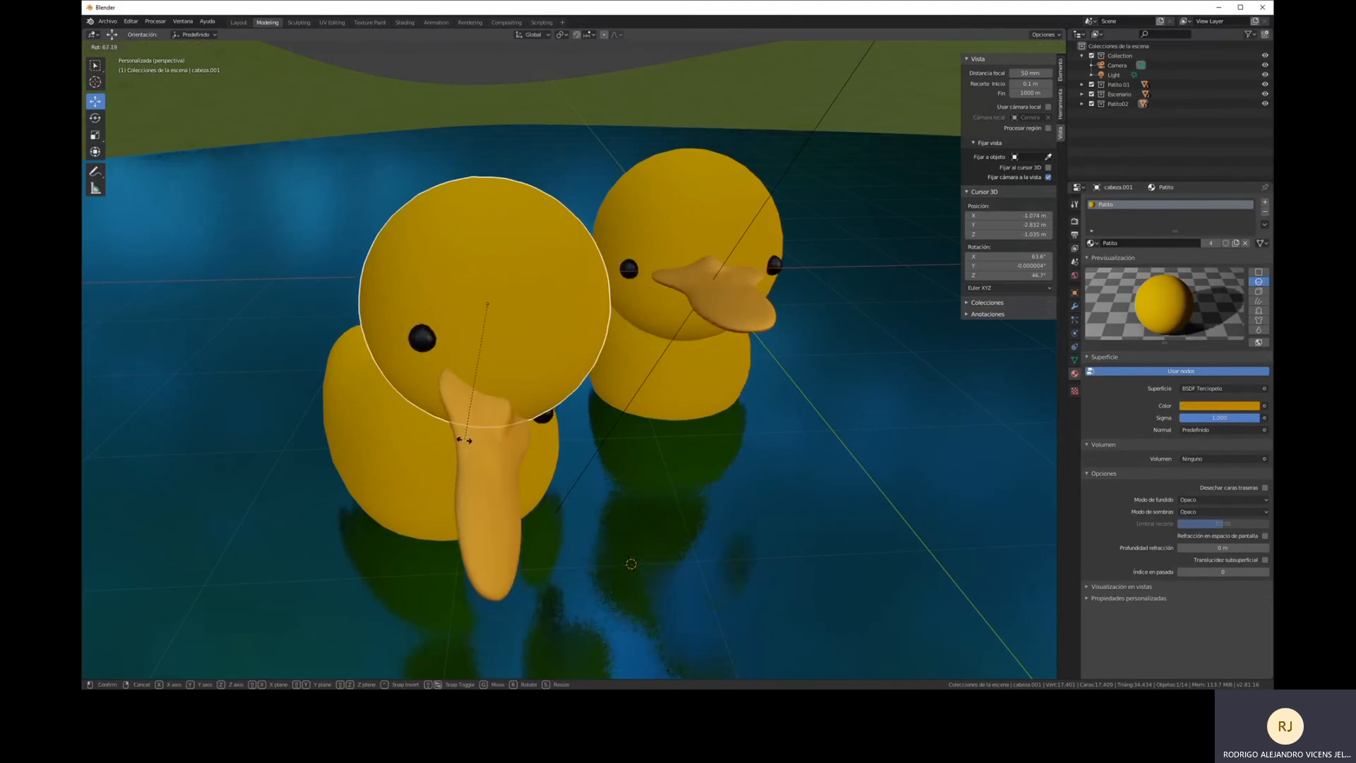
pyautogui.click(586, 334)
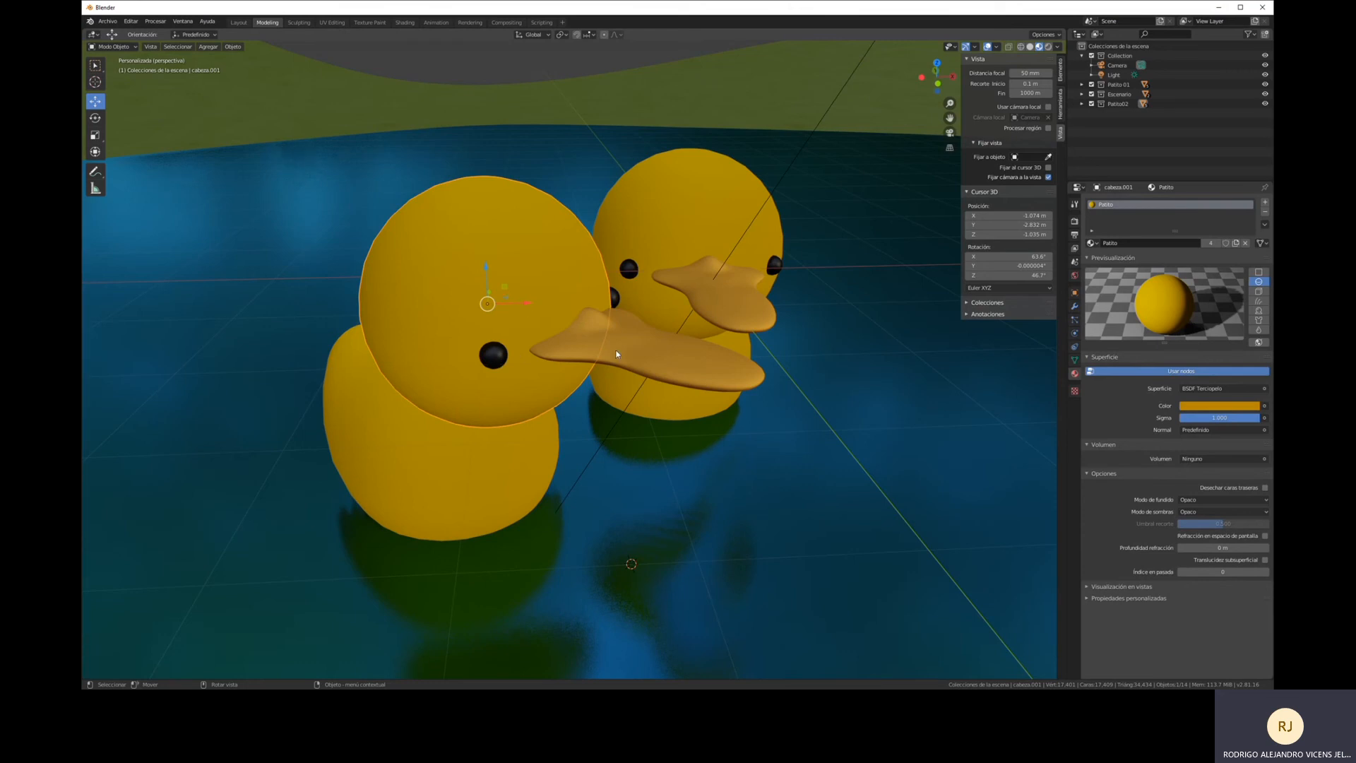
# Try scaling the duck copy's beak on its own to about 0.543, and undo the scaling.
pyautogui.click(665, 375)
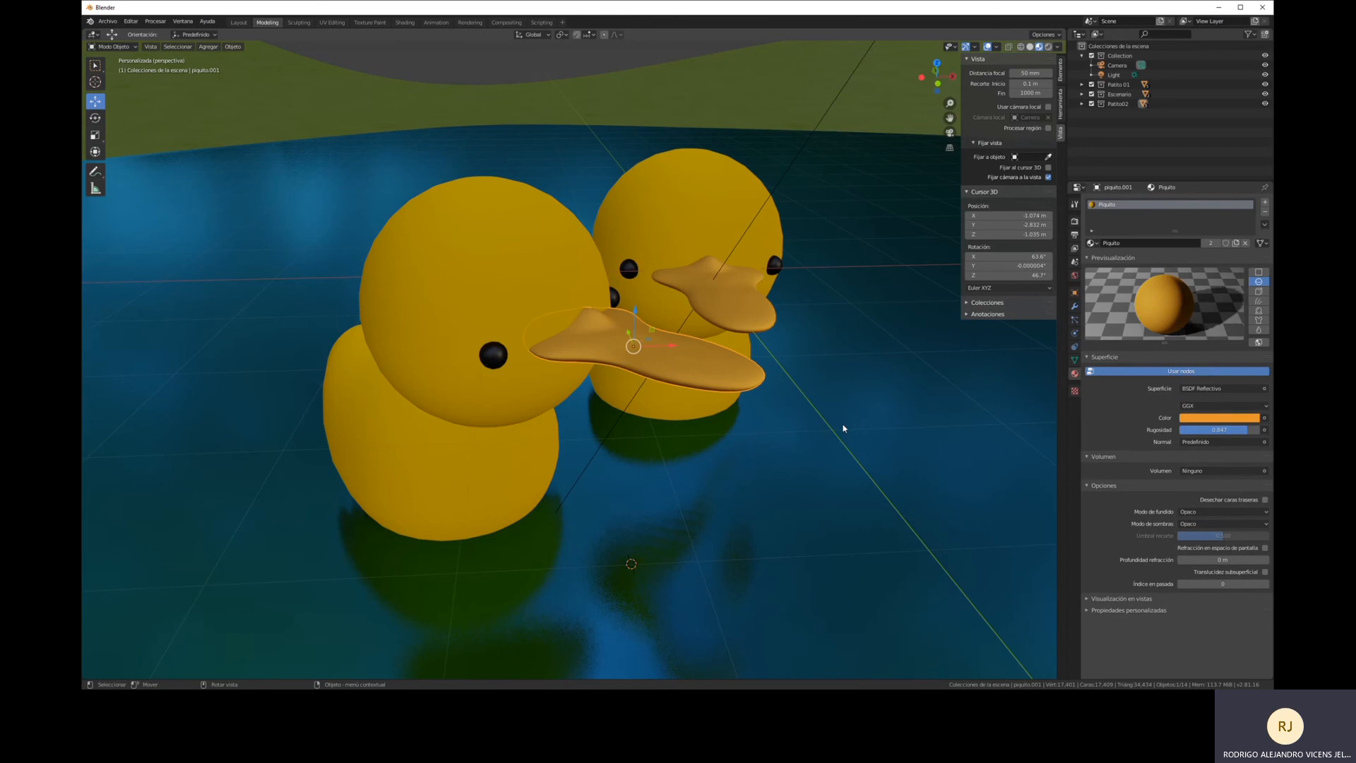
pyautogui.press('s')
pyautogui.click(741, 388)
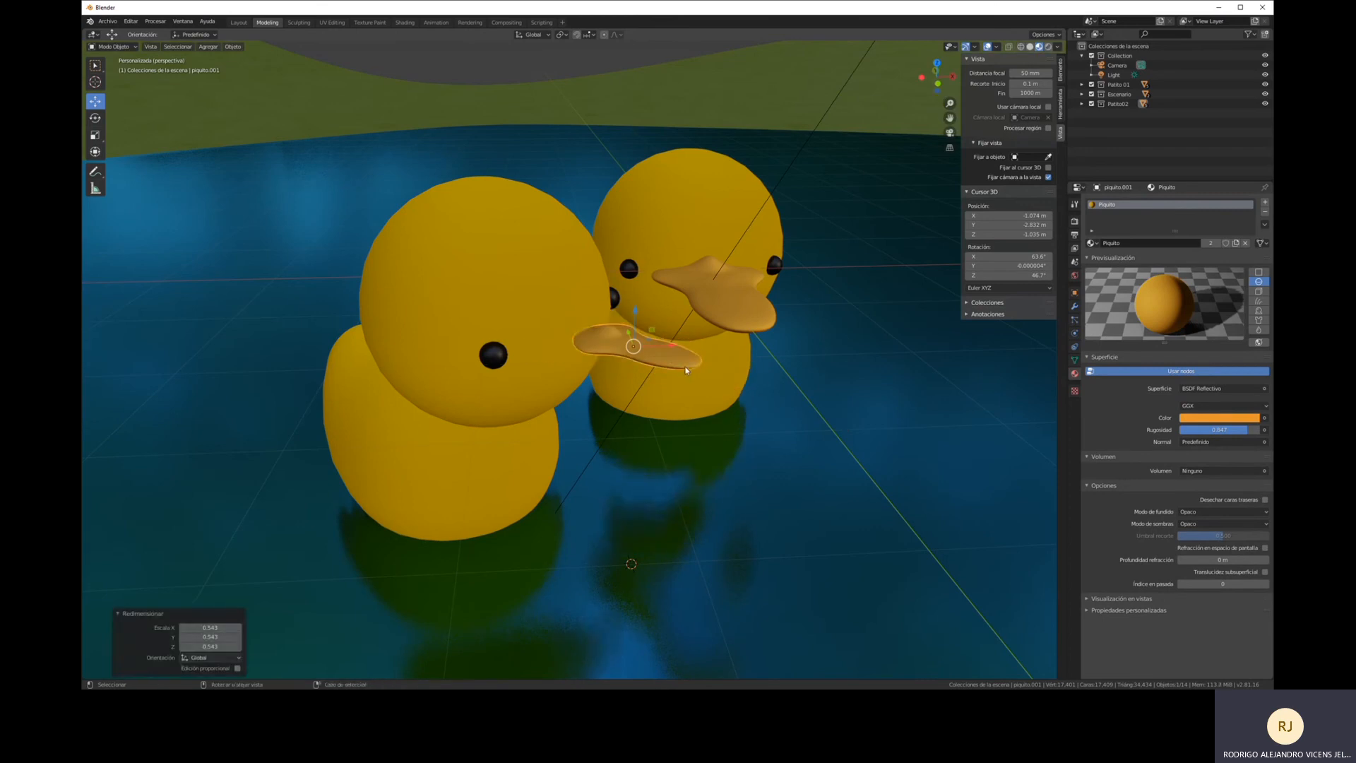
pyautogui.hotkey('ctrl', 'z')
# Test moving the duck copy's near eye on its own and scaling its head to about 1.216, reverting both changes.
pyautogui.click(493, 360)
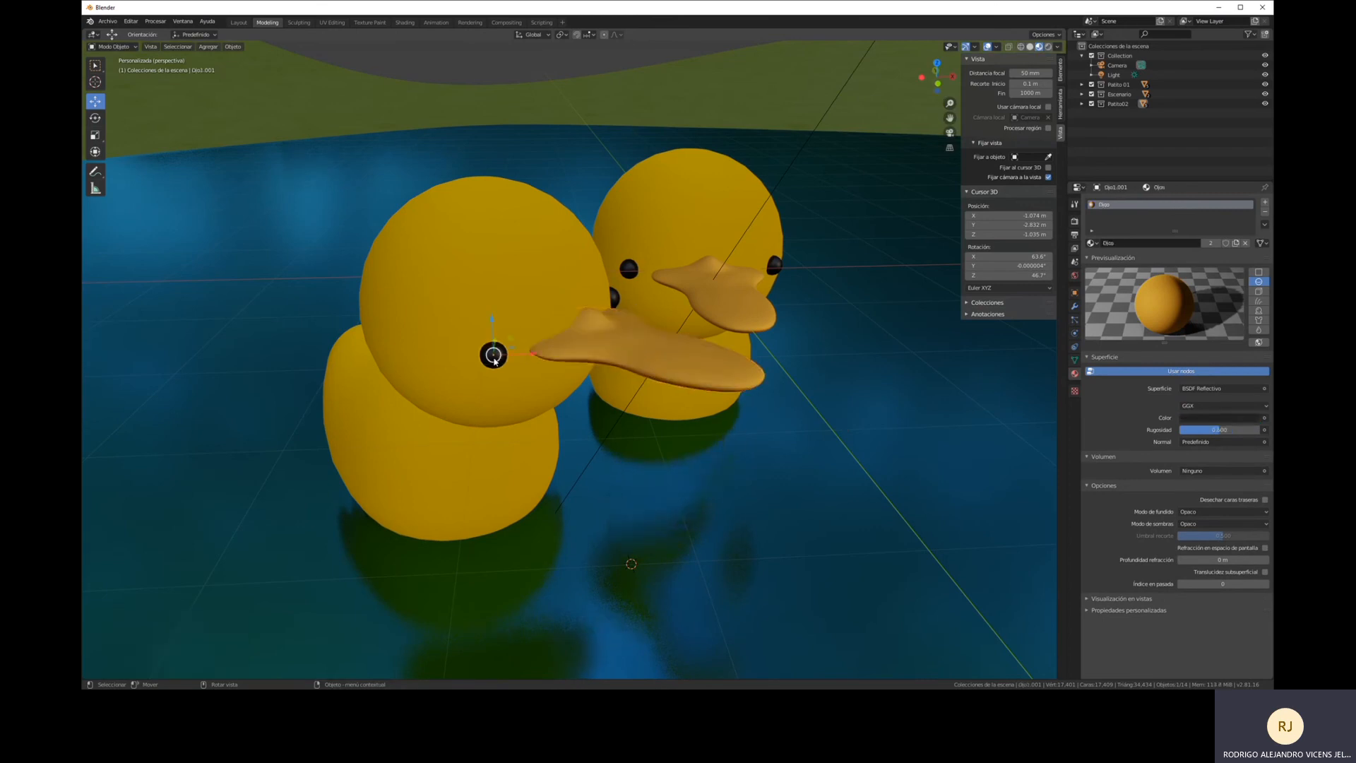
pyautogui.press('g')
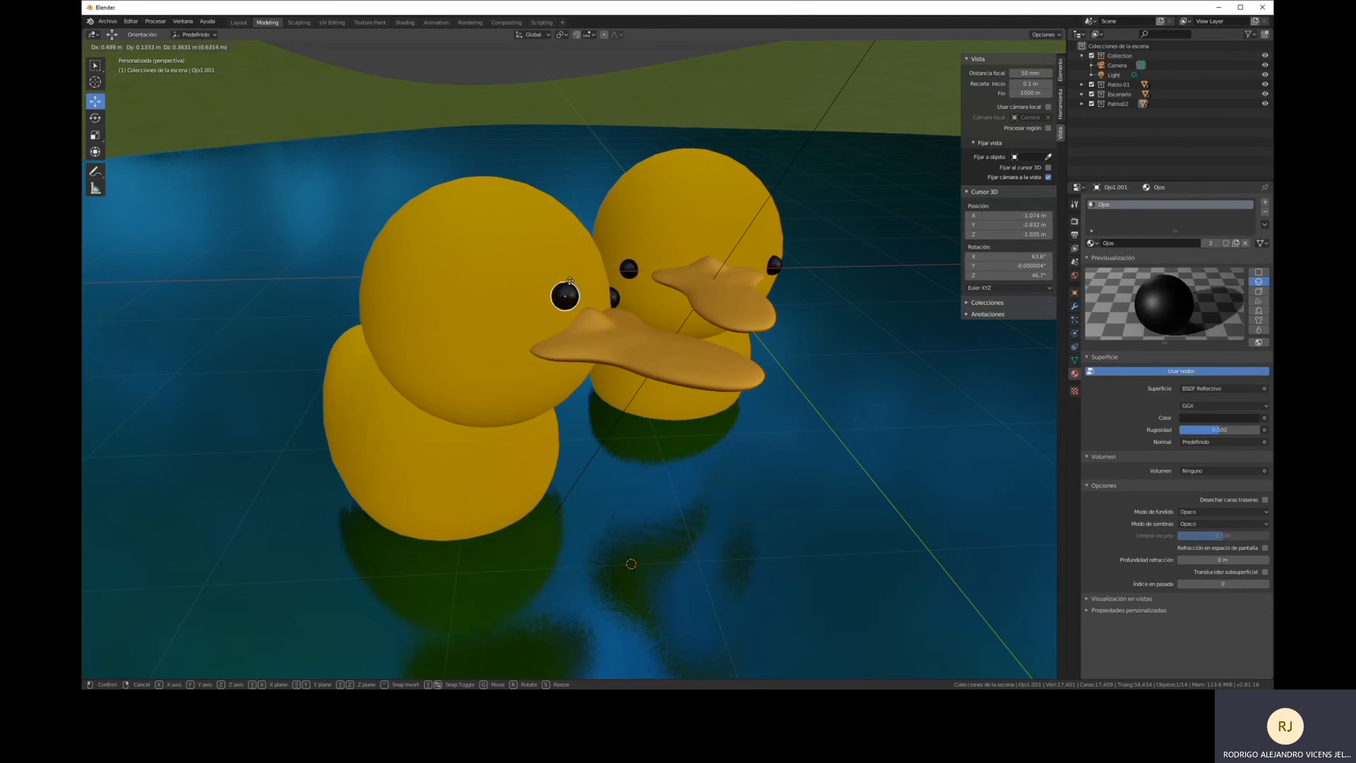
pyautogui.press('Escape')
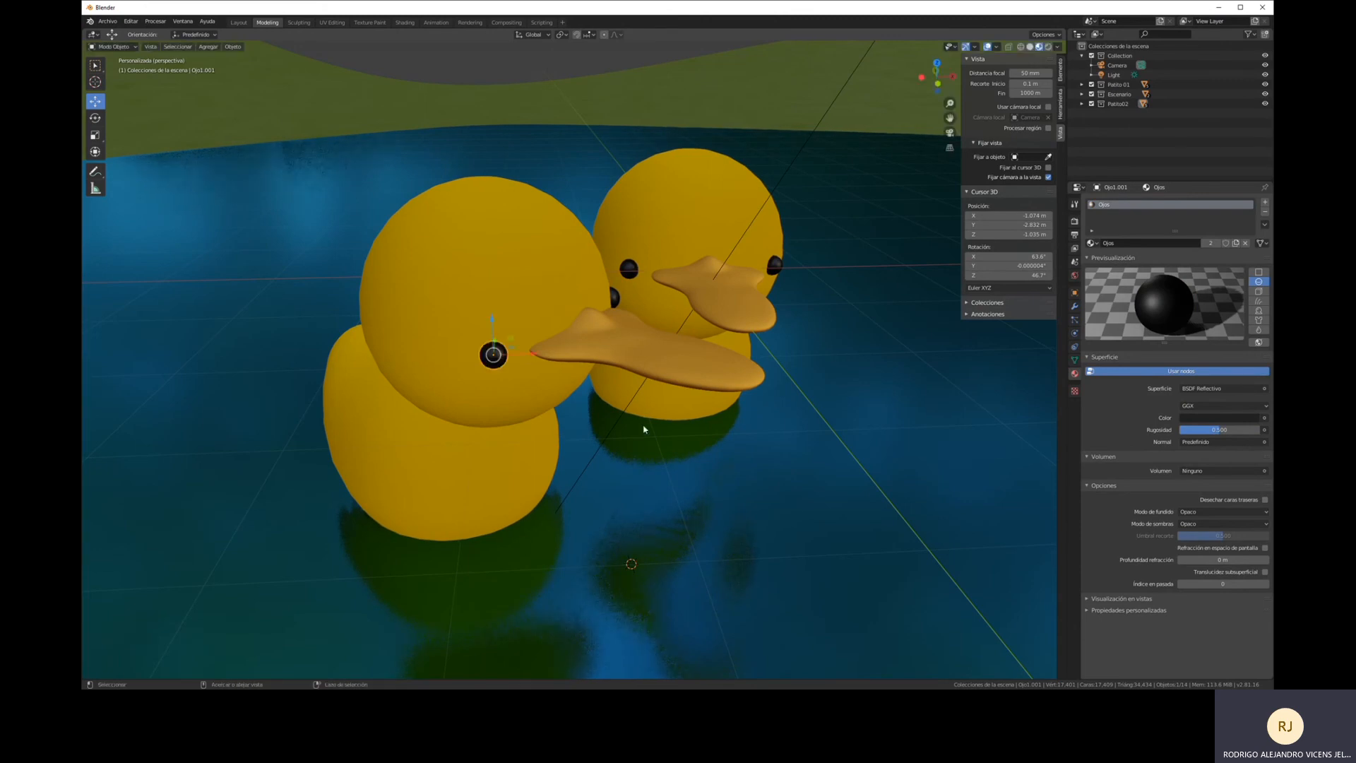
pyautogui.click(500, 250)
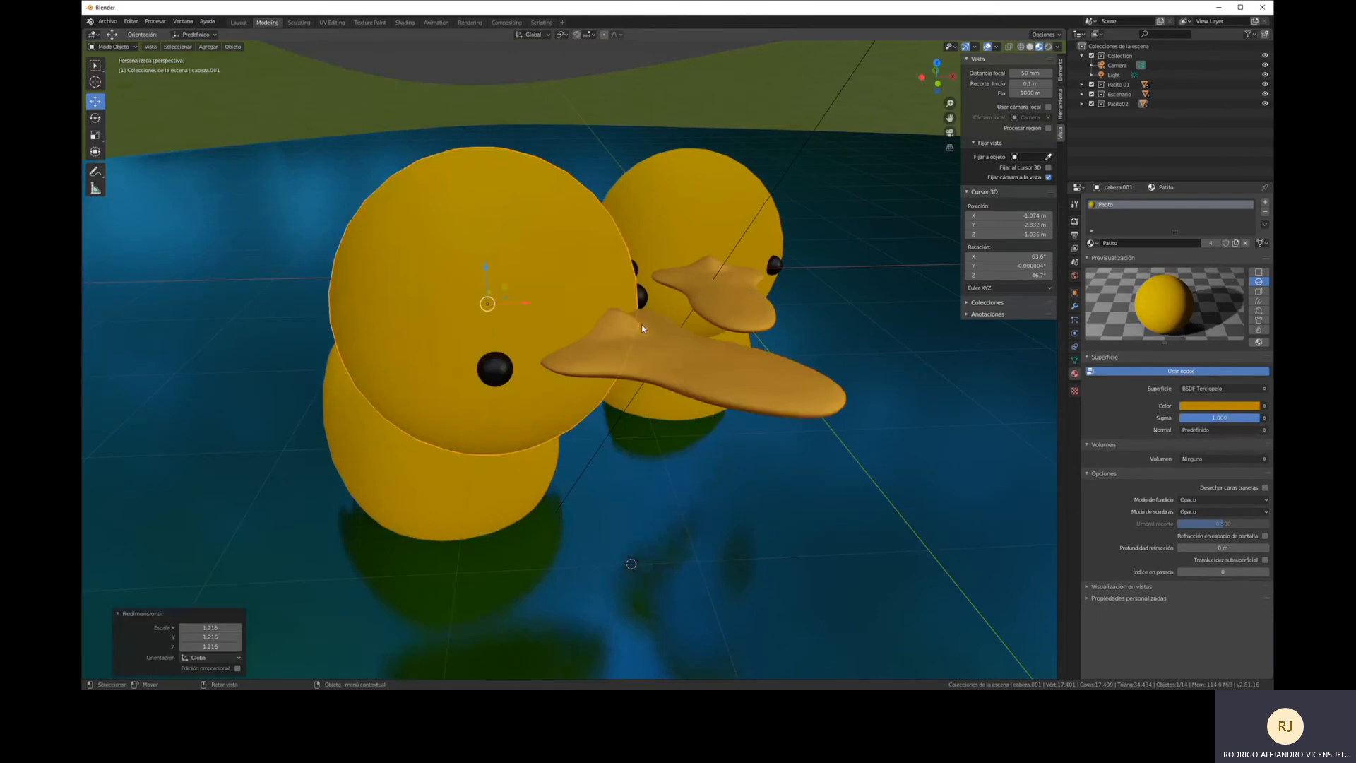
pyautogui.hotkey('ctrl', 'z')
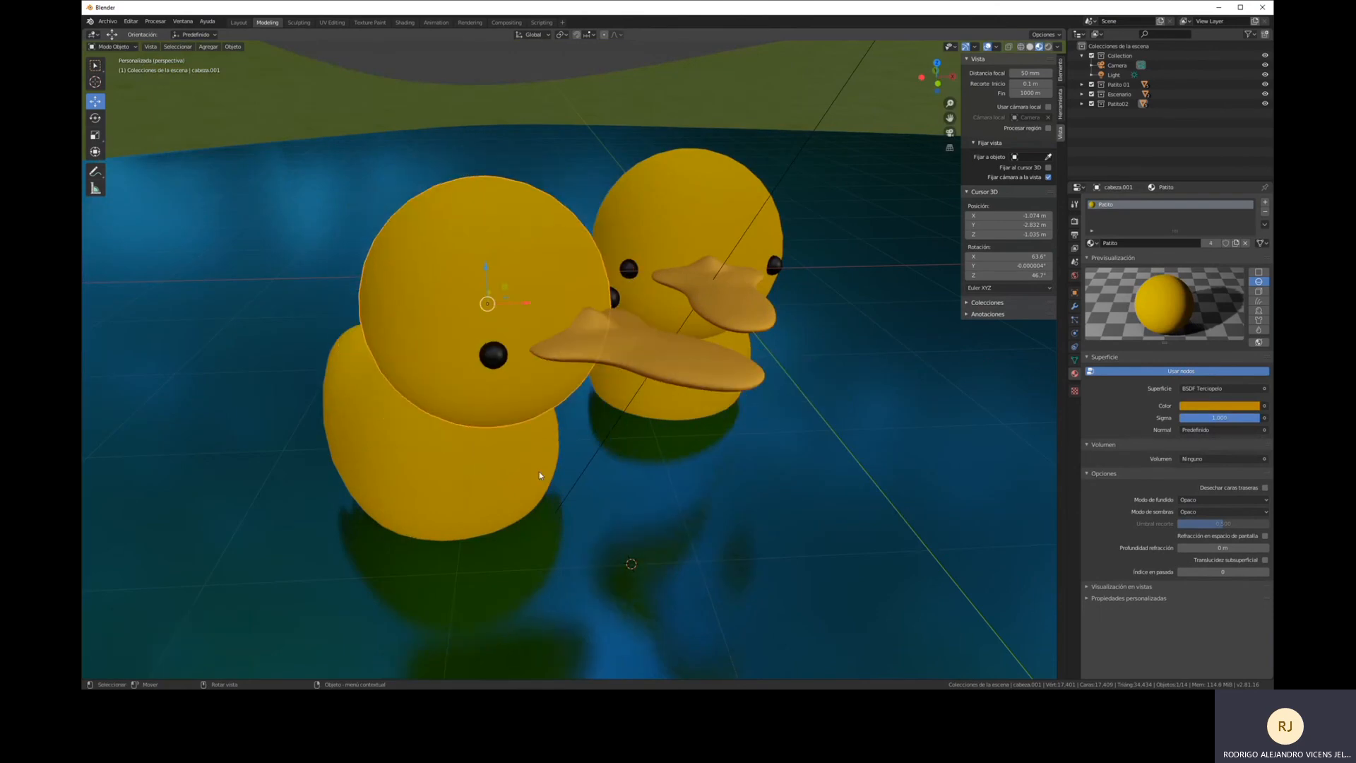
# Select the duck copy's head with its body as the active object, show wireframe, and parent the head to the body with the Object type.
pyautogui.moveTo(539, 472); pyautogui.dragTo(611, 459, button='middle')
pyautogui.click(551, 388)
pyautogui.click(645, 357)
pyautogui.moveTo(644, 357); pyautogui.dragTo(630, 383, button='middle')
pyautogui.click(630, 305)
pyautogui.click(631, 384)
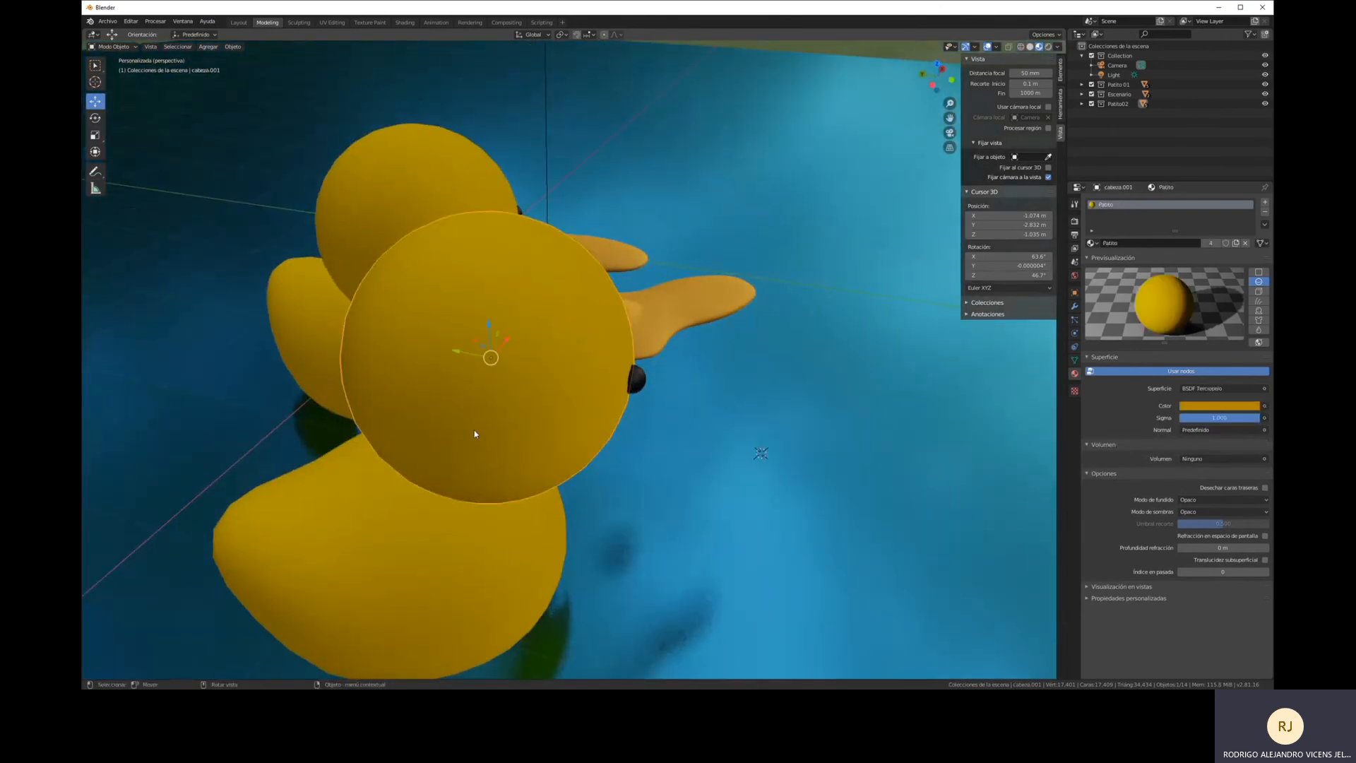
pyautogui.moveTo(475, 433); pyautogui.dragTo(650, 299, button='middle')
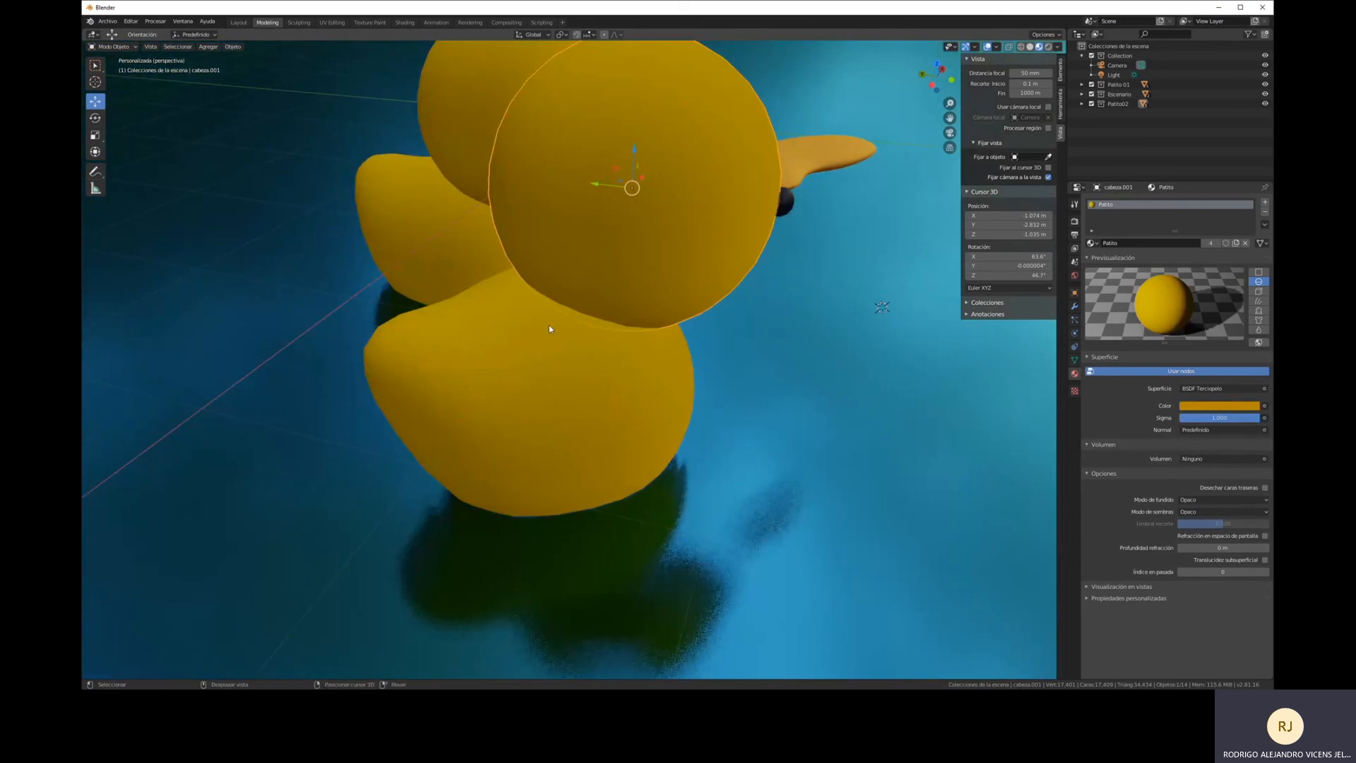
pyautogui.keyDown('shift'); pyautogui.click(492, 357); pyautogui.keyUp('shift')
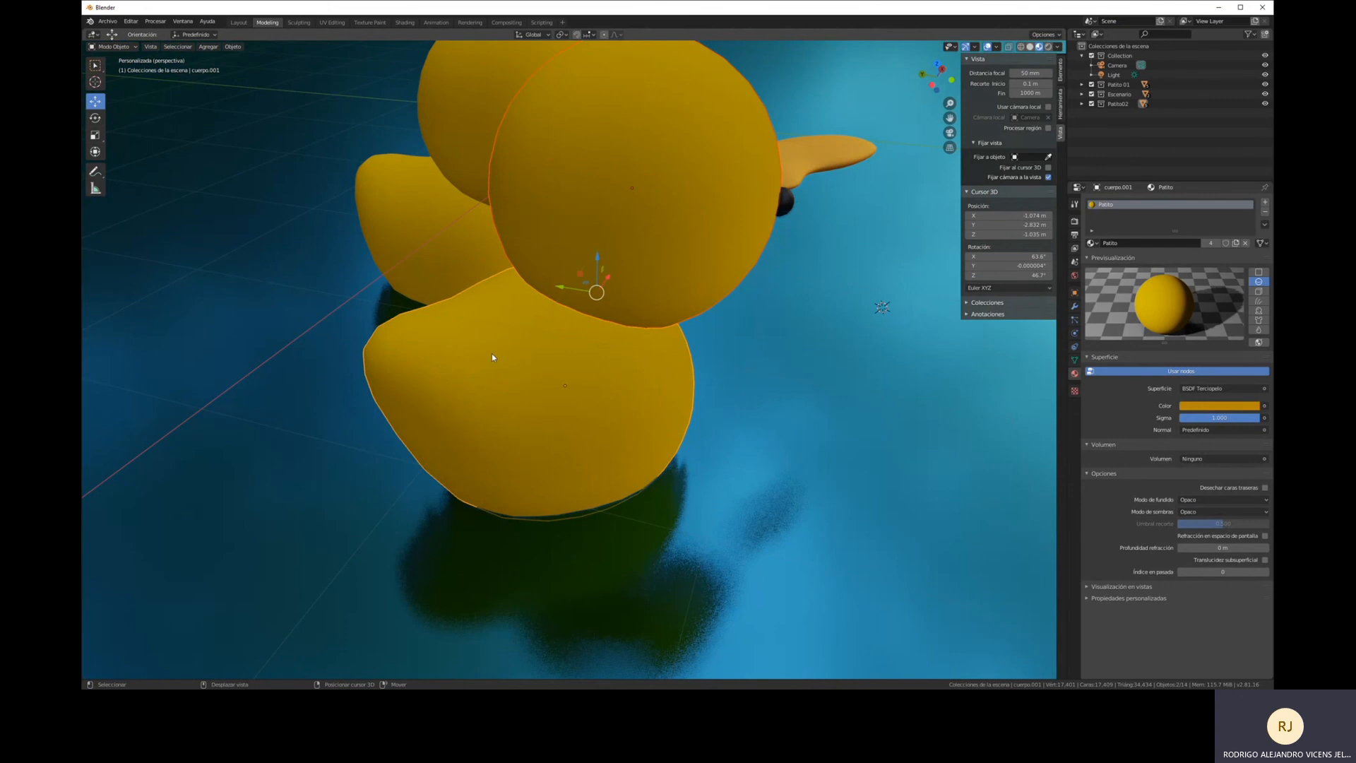
pyautogui.hotkey('shift', 'z')
pyautogui.moveTo(492, 357); pyautogui.dragTo(447, 280, button='middle')
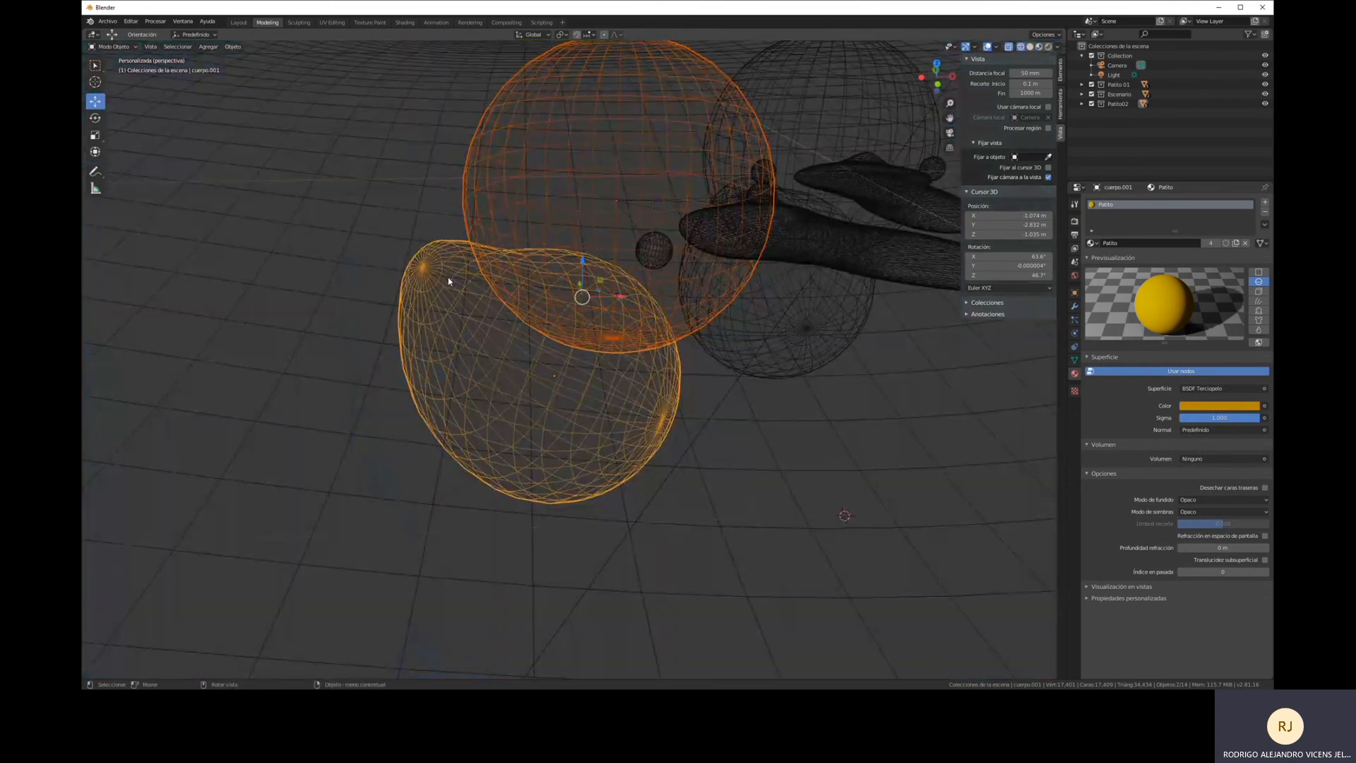
pyautogui.hotkey('ctrl', 'p')
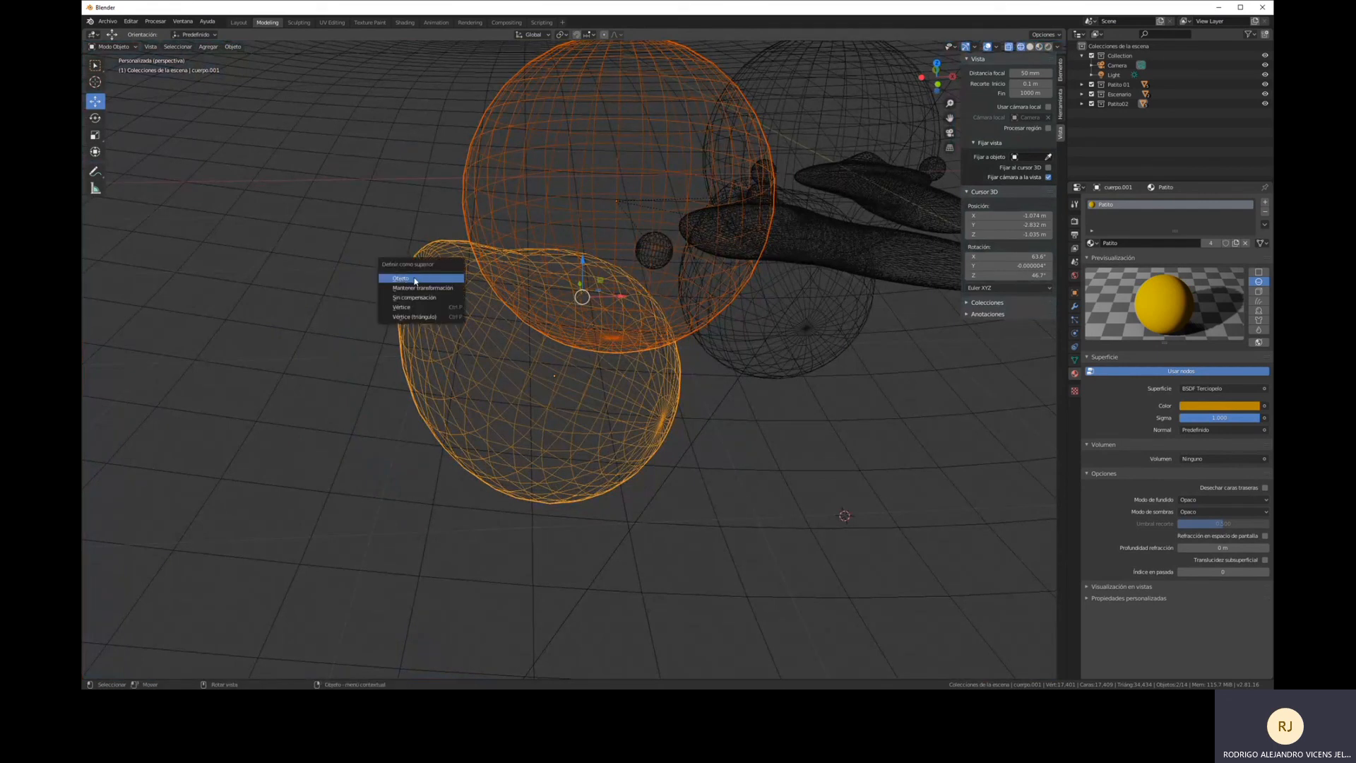
pyautogui.click(415, 279)
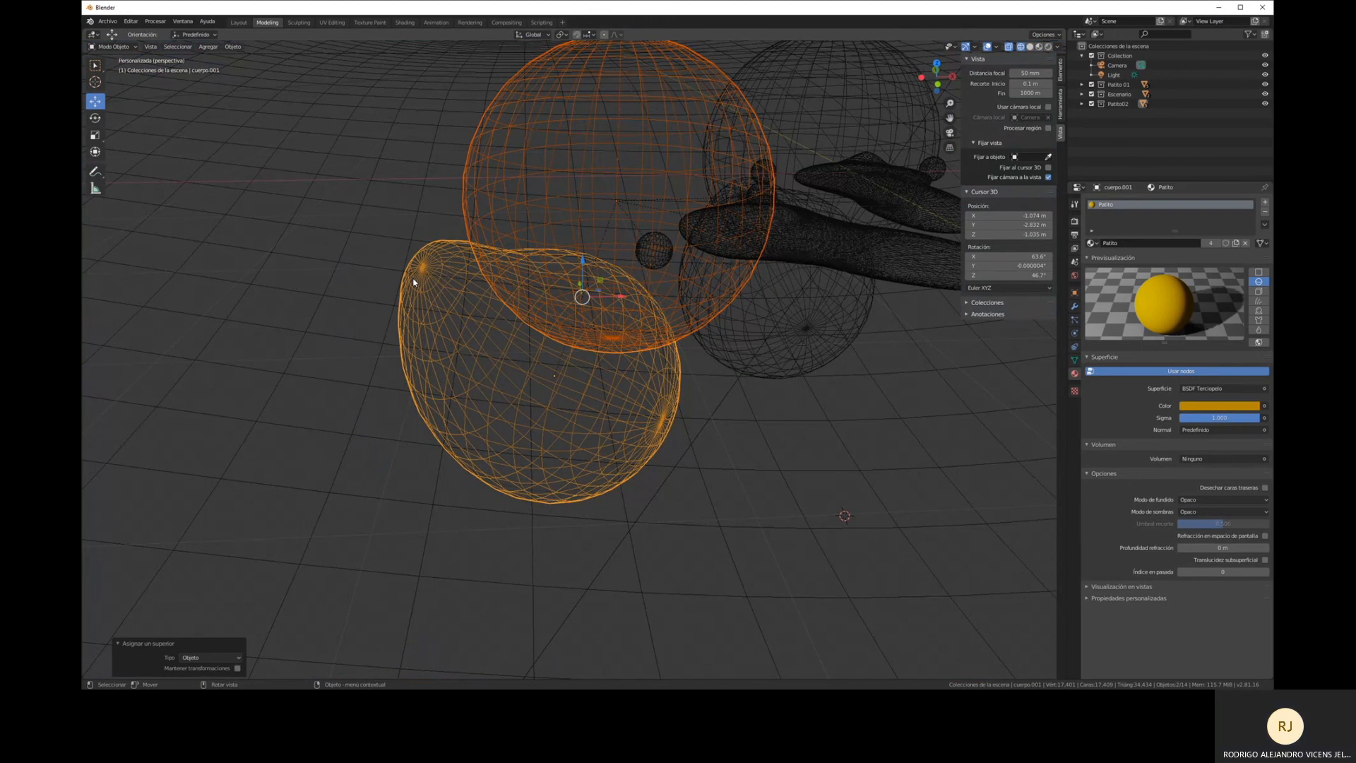
# Show the scene with materials and test moving and scaling the duck copy by its body alone, cancelling both transforms.
pyautogui.click(440, 312)
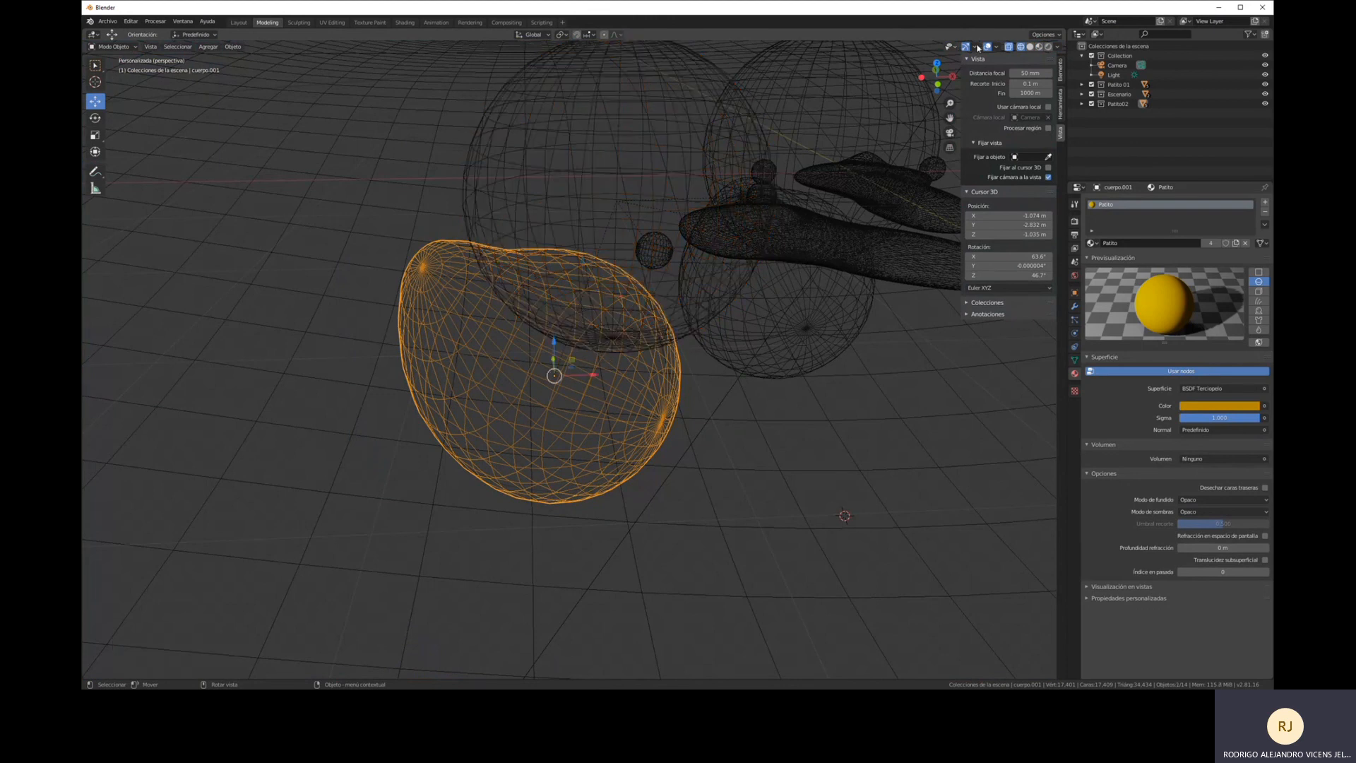
pyautogui.hotkey('shift', 'z')
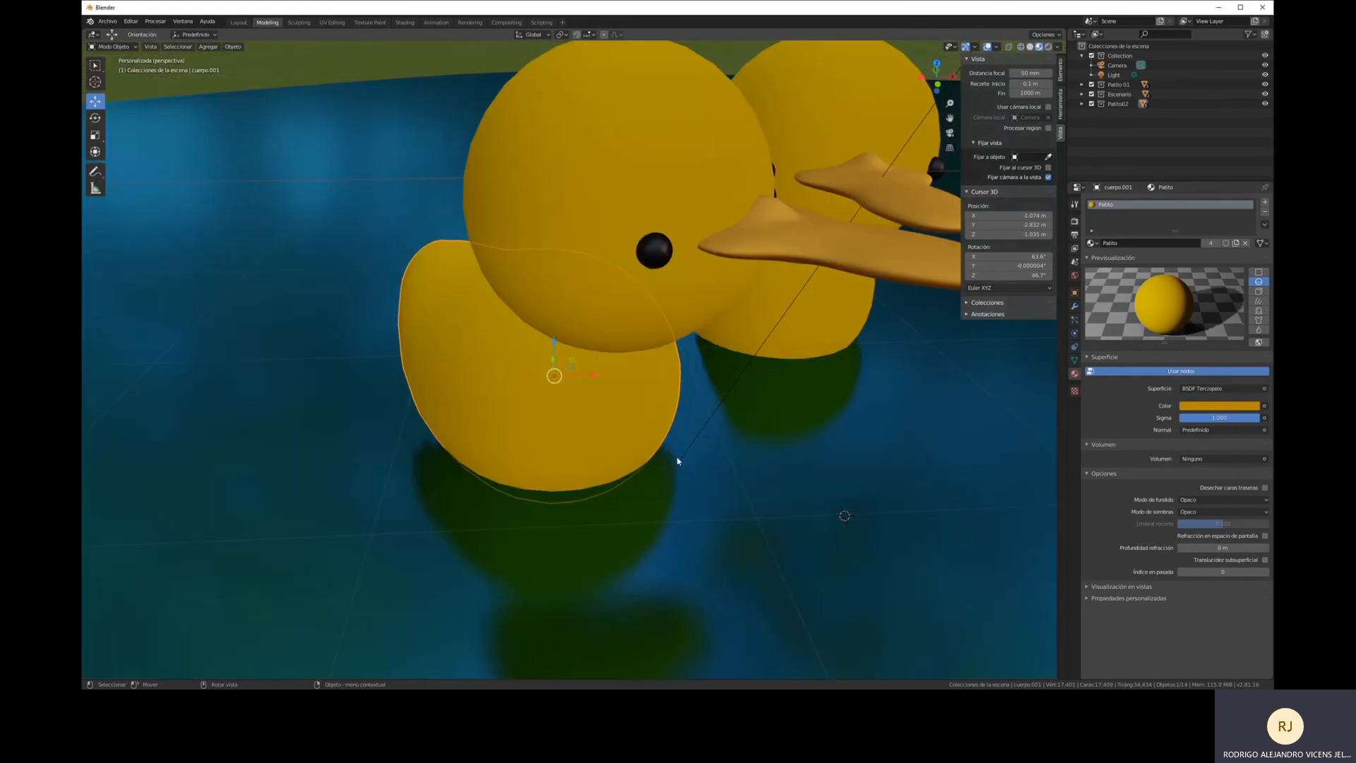
pyautogui.press('g')
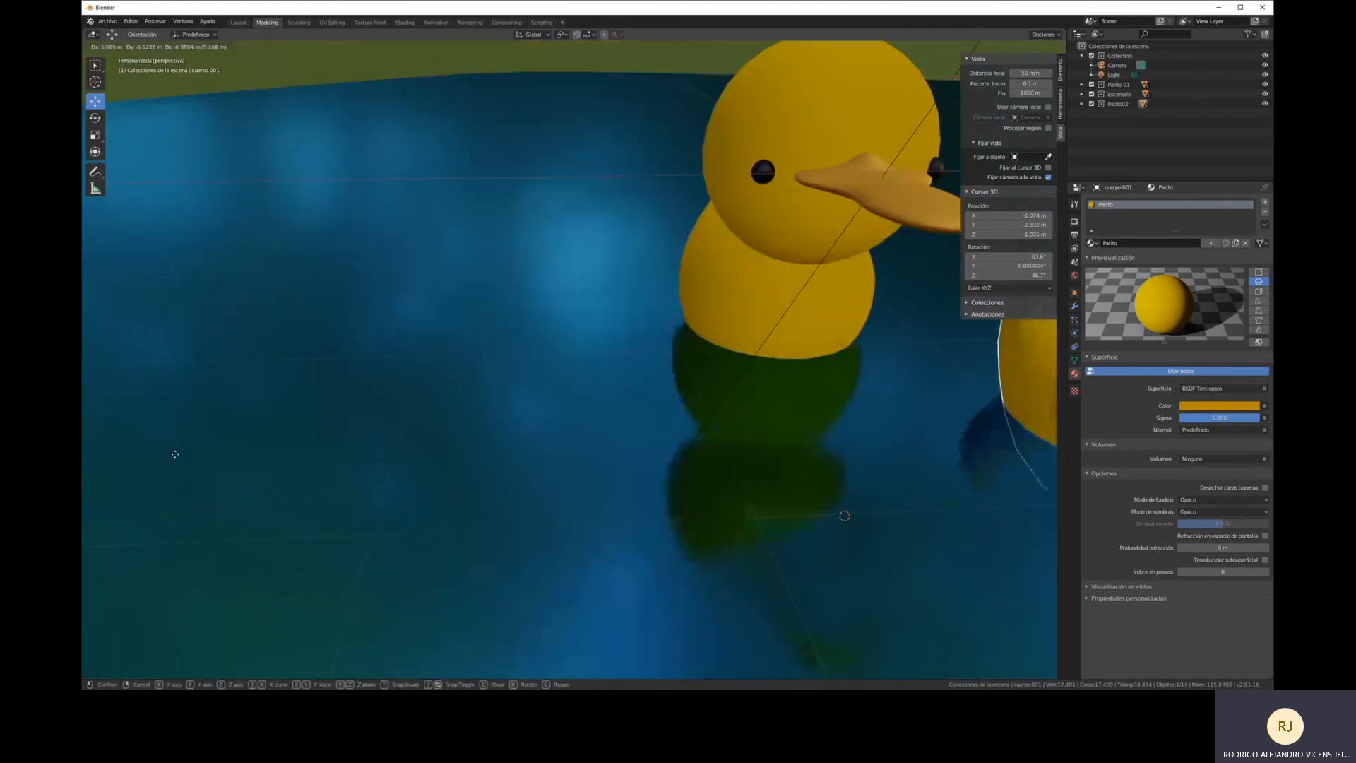
pyautogui.rightClick(175, 454)
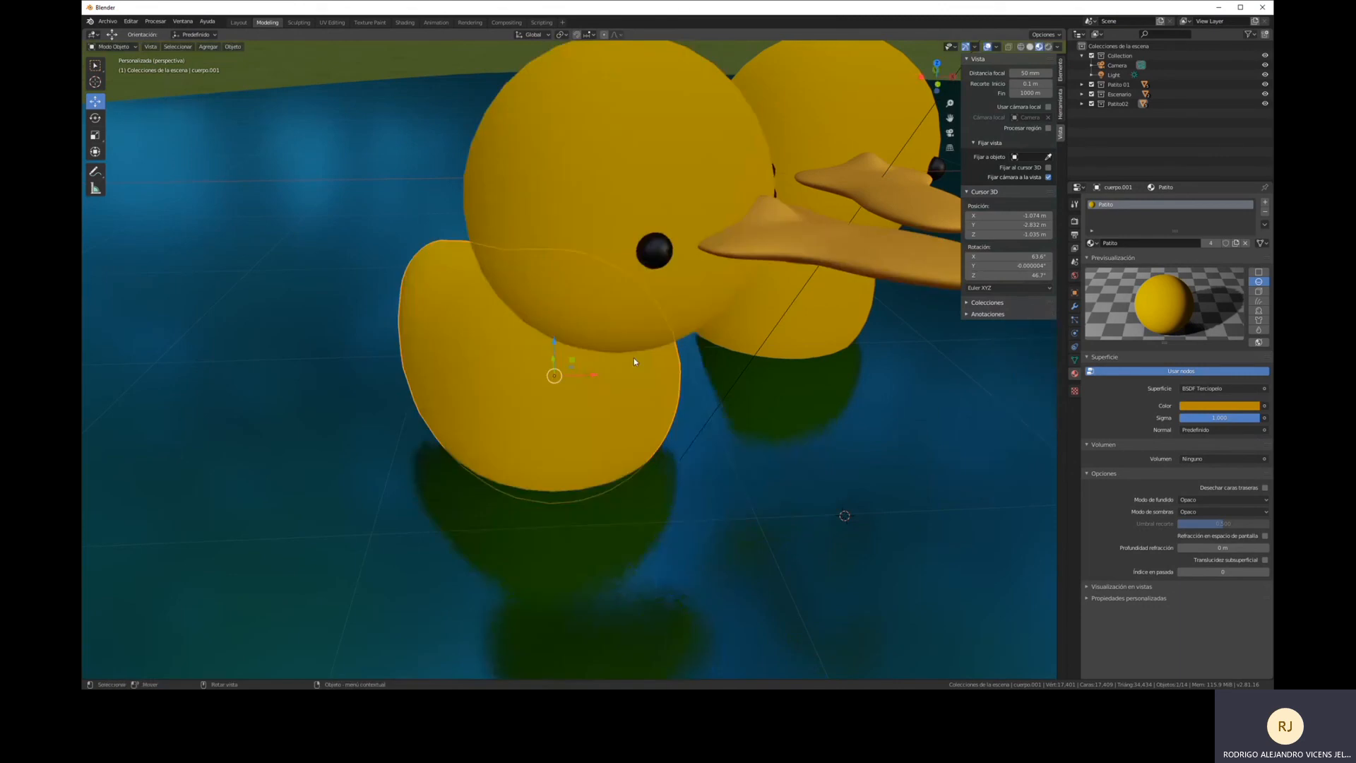
pyautogui.press('s')
pyautogui.rightClick(674, 412)
# Rotate the duck copy's body around the global Z axis until its beak faces away from the original duck.
pyautogui.press('r')
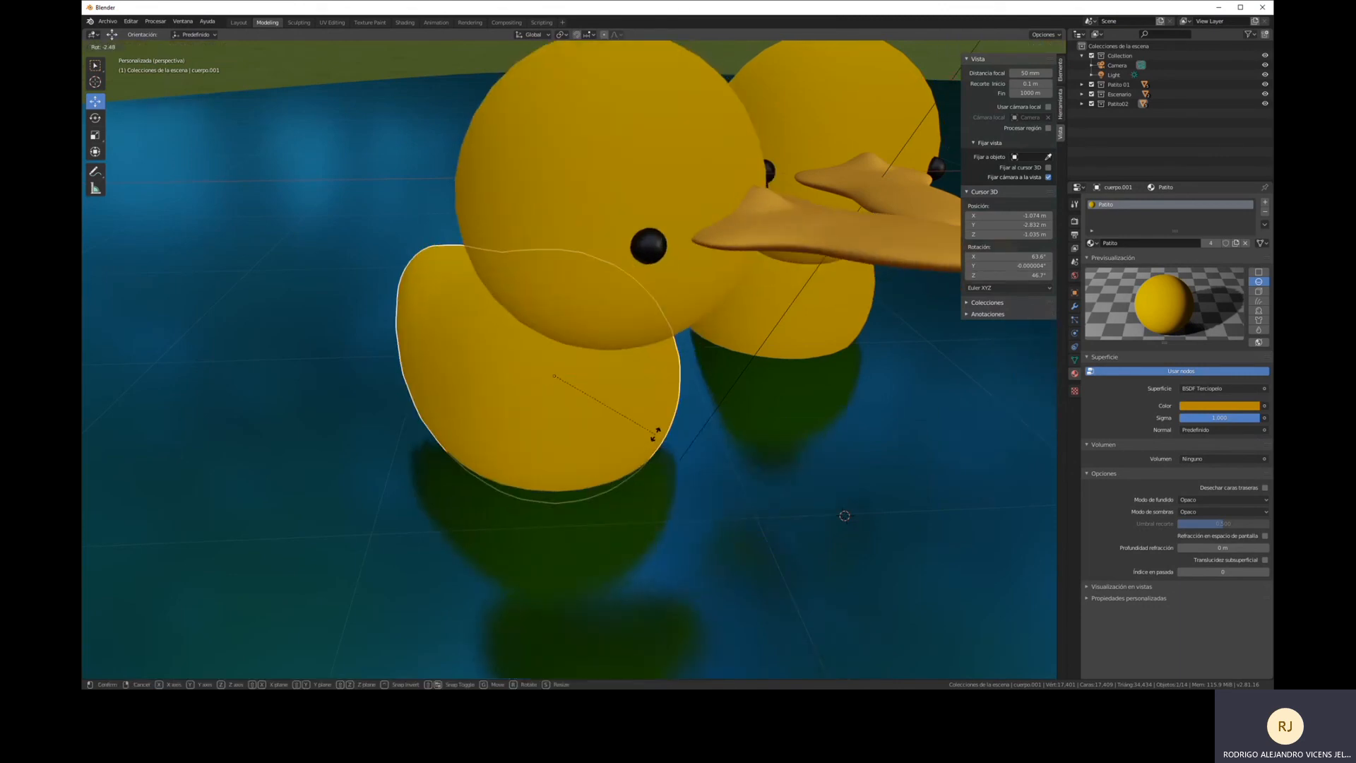
pyautogui.press('z')
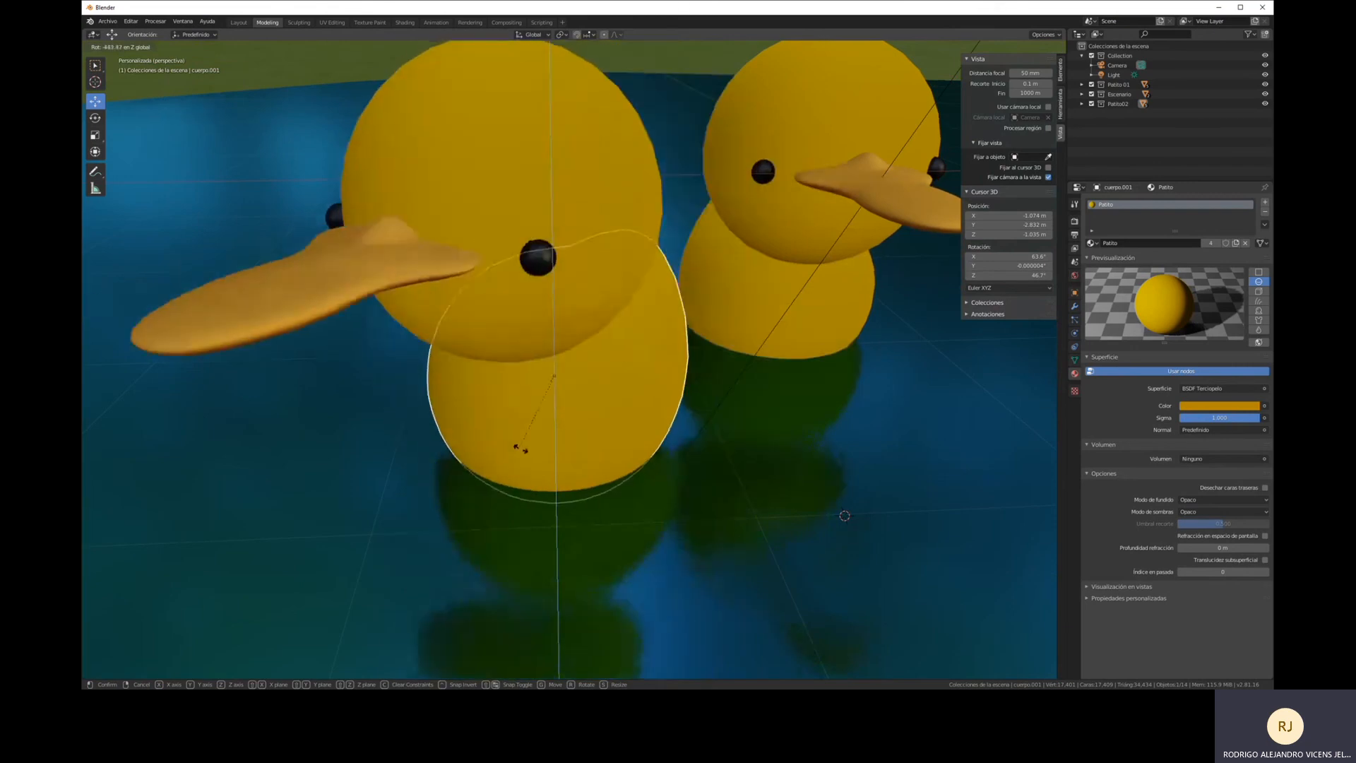
pyautogui.click(523, 445)
# Rotate the duck copy's head alone around the global Z axis so its beak turns back toward the original duck.
pyautogui.click(473, 299)
pyautogui.press('r')
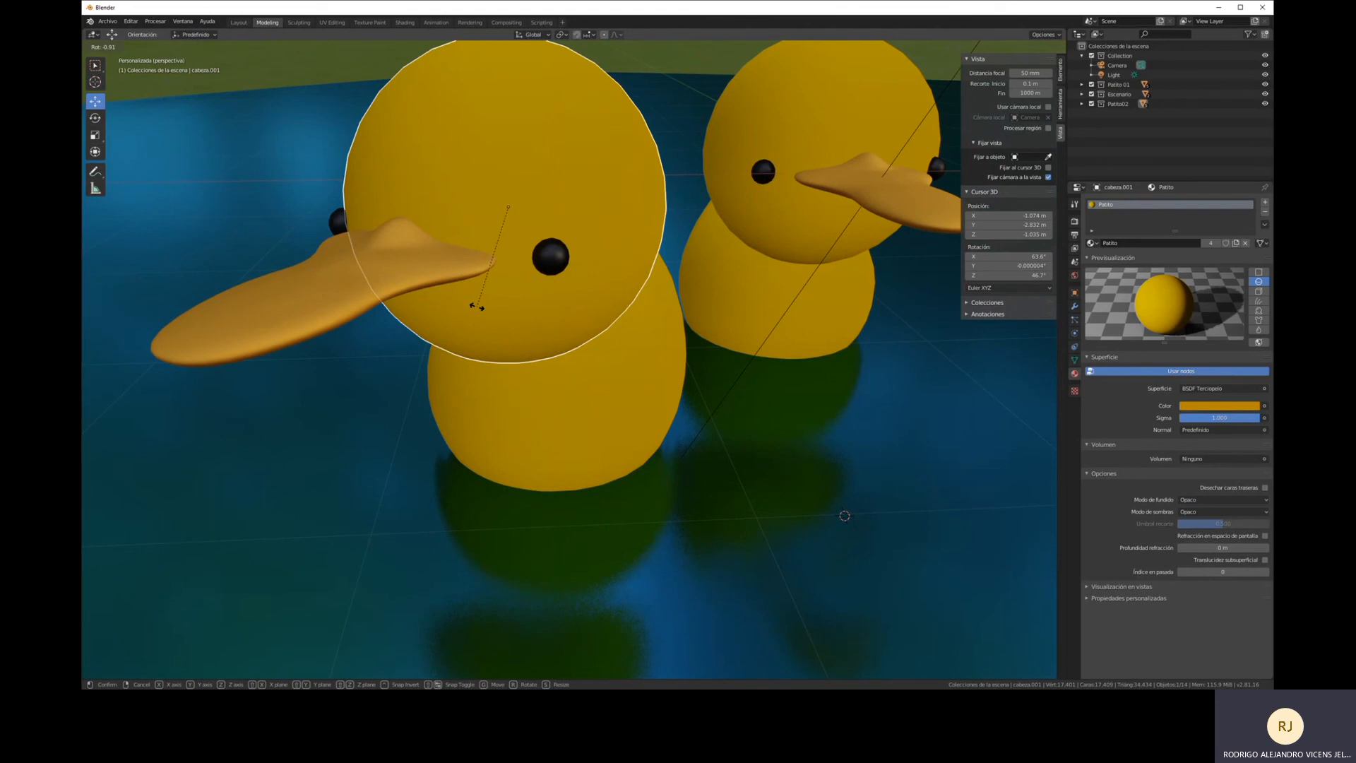
pyautogui.press('z')
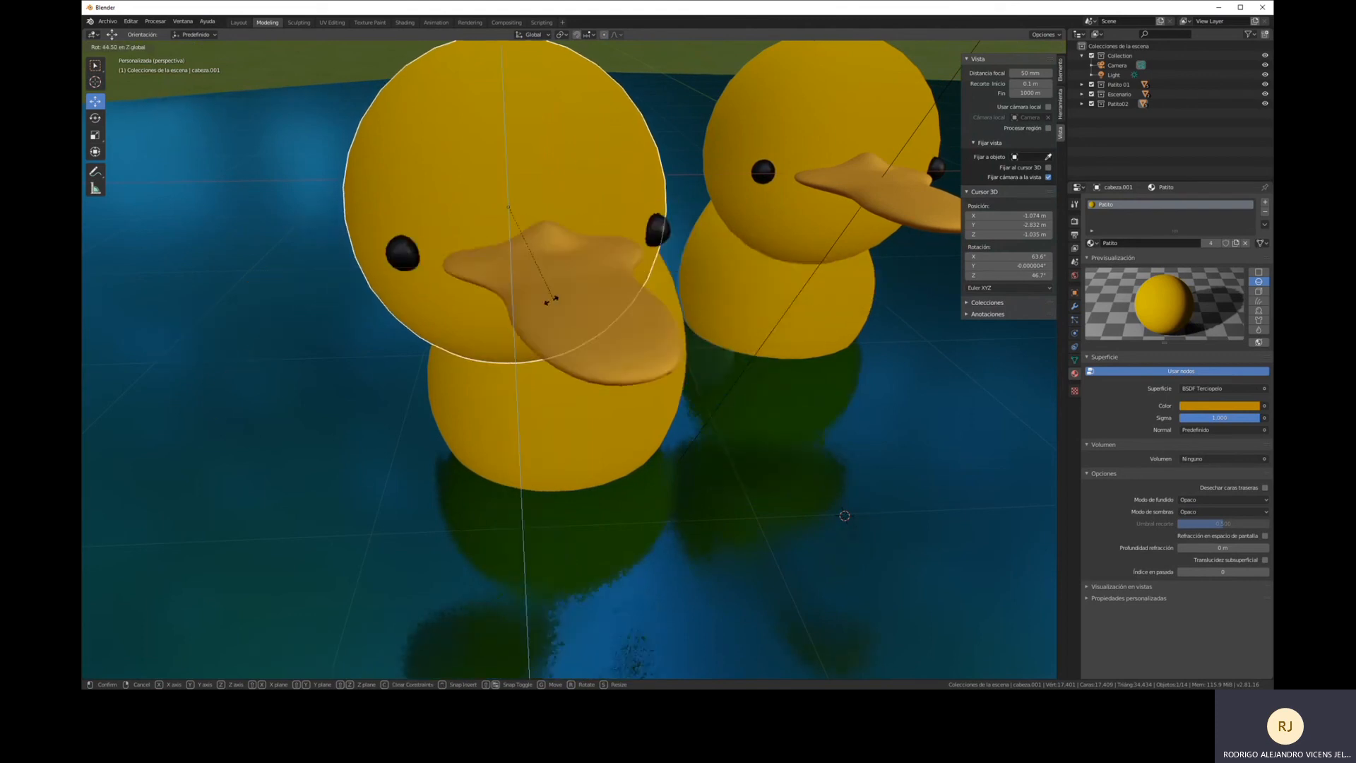
pyautogui.click(600, 280)
# Rotate the duck copy's body about 43° around the global Z axis and move it about -1.44 m along X.
pyautogui.click(601, 416)
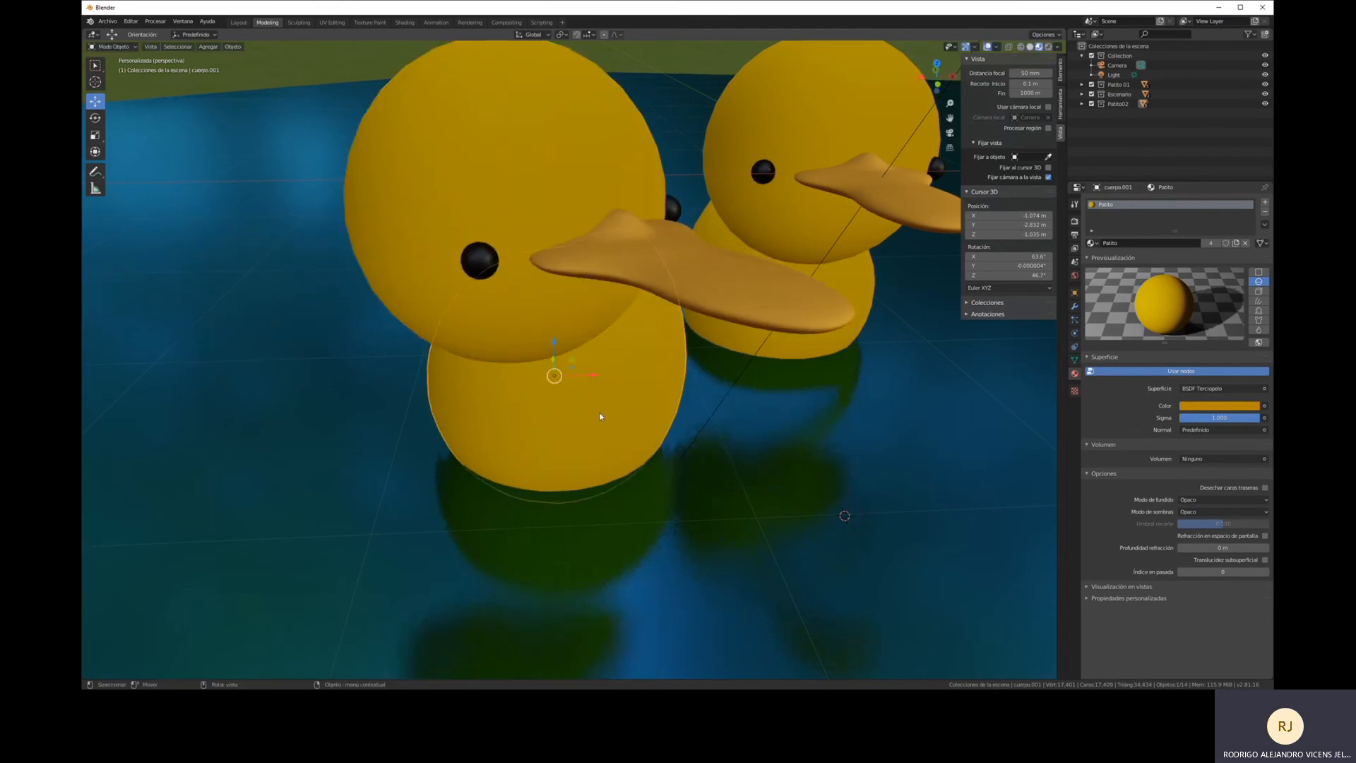
pyautogui.press('r')
pyautogui.press('z')
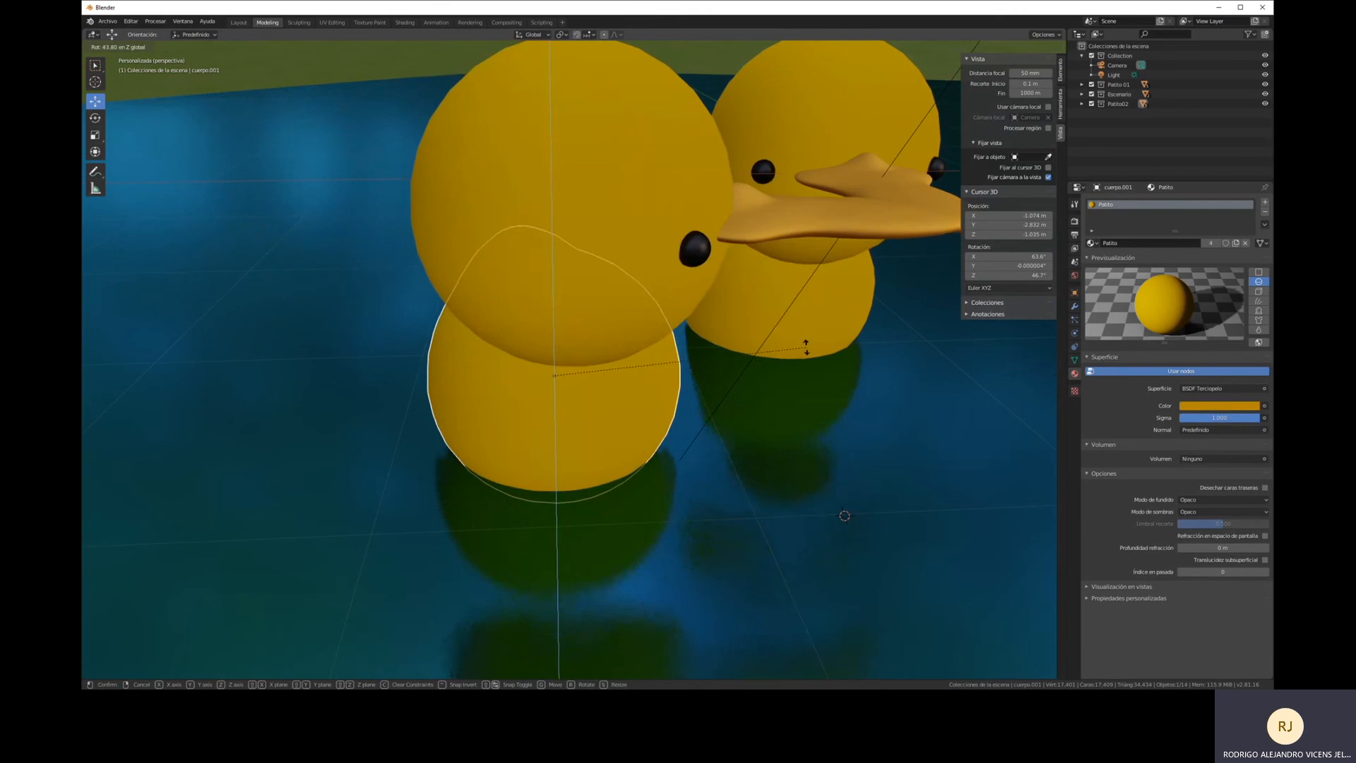
pyautogui.click(787, 354)
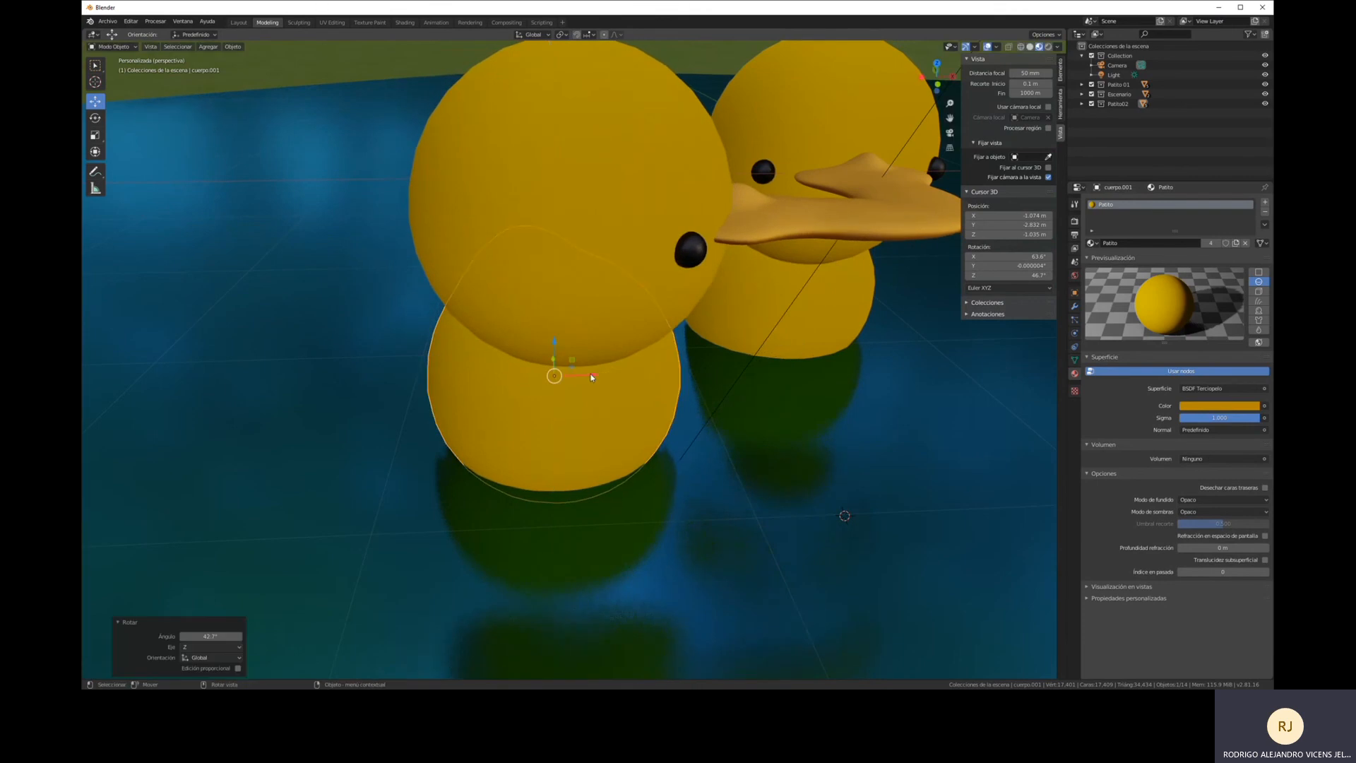
pyautogui.moveTo(591, 377); pyautogui.dragTo(568, 378)
# Examine the placement of the two ducks on the water from several angles and distances.
pyautogui.scroll(-5, 600, 396)
pyautogui.moveTo(621, 447); pyautogui.dragTo(626, 409, button='middle')
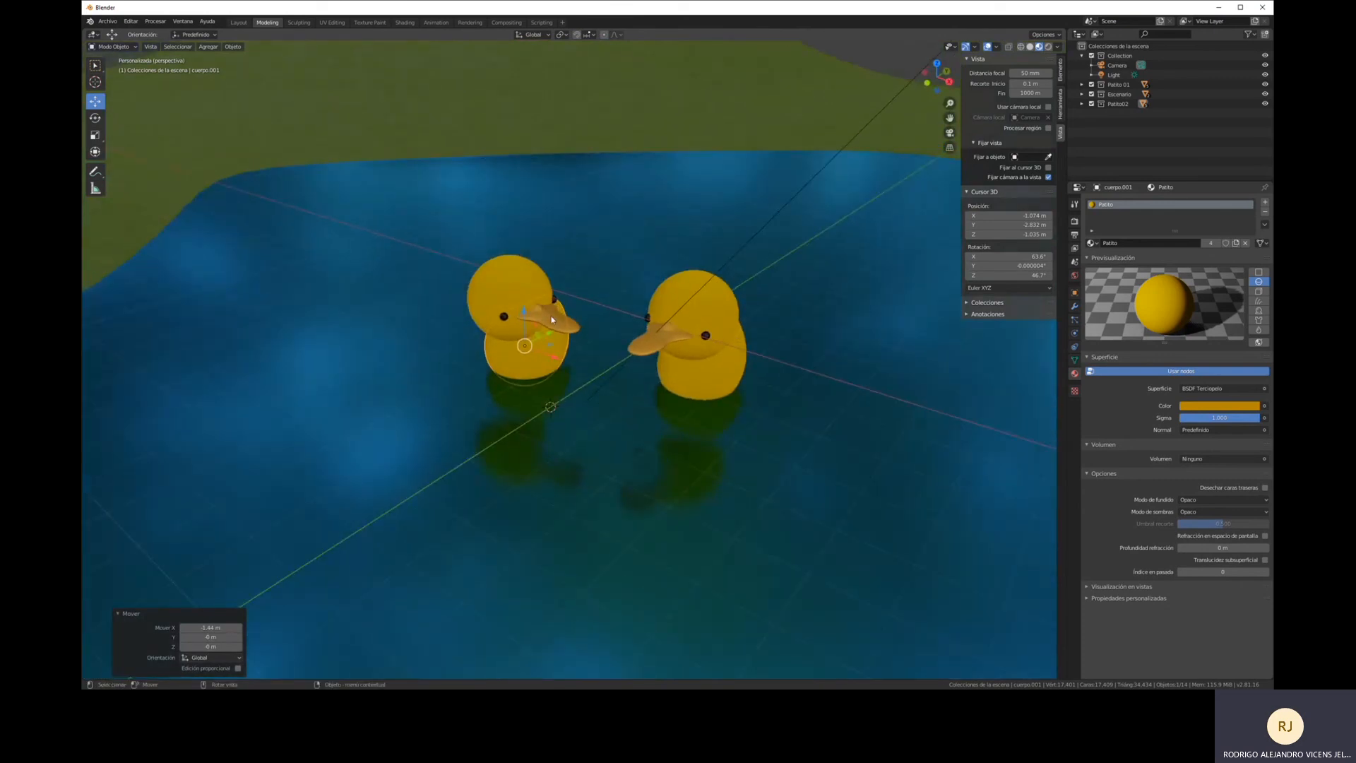
pyautogui.moveTo(790, 305); pyautogui.dragTo(620, 319, button='middle')
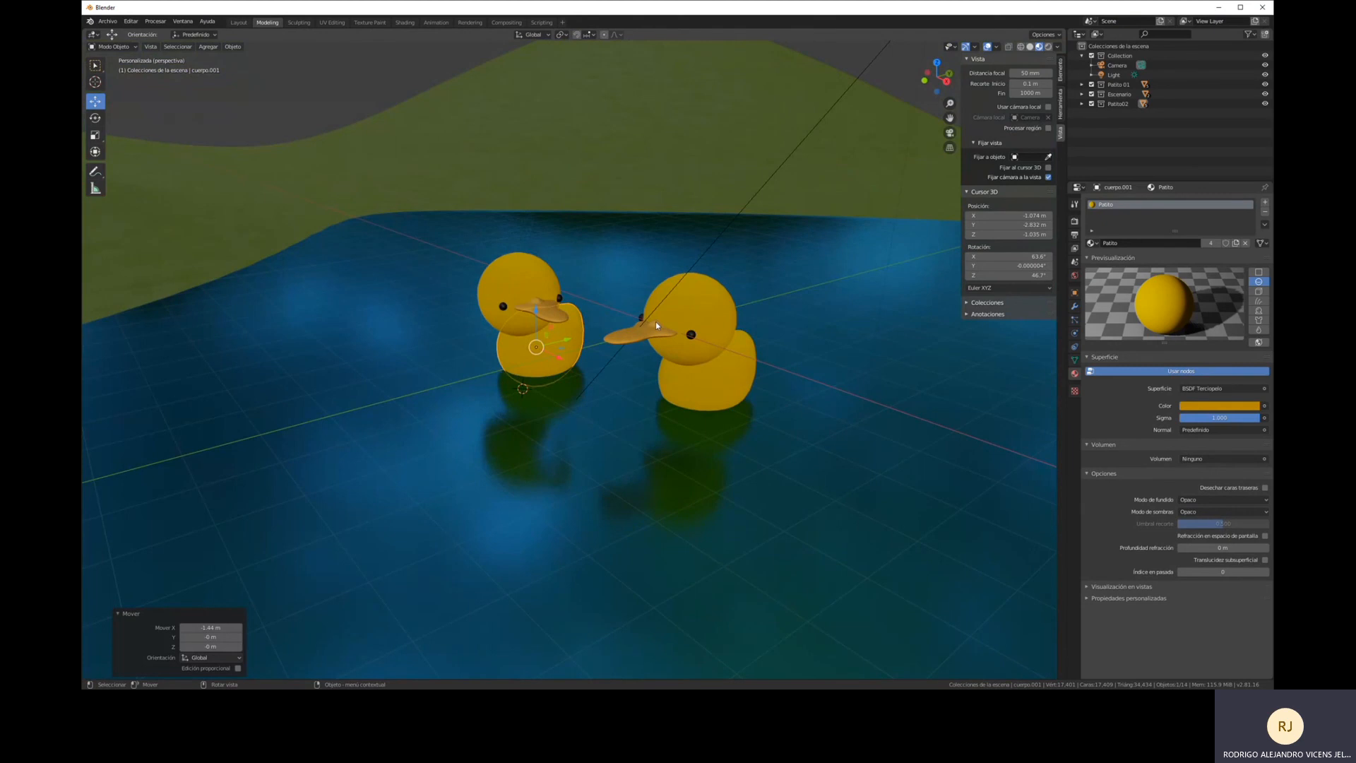
pyautogui.scroll(-2, 655, 318)
pyautogui.scroll(5, 607, 362)
pyautogui.keyDown('shift'); pyautogui.moveTo(607, 365); pyautogui.dragTo(703, 366, button='middle'); pyautogui.keyUp('shift')
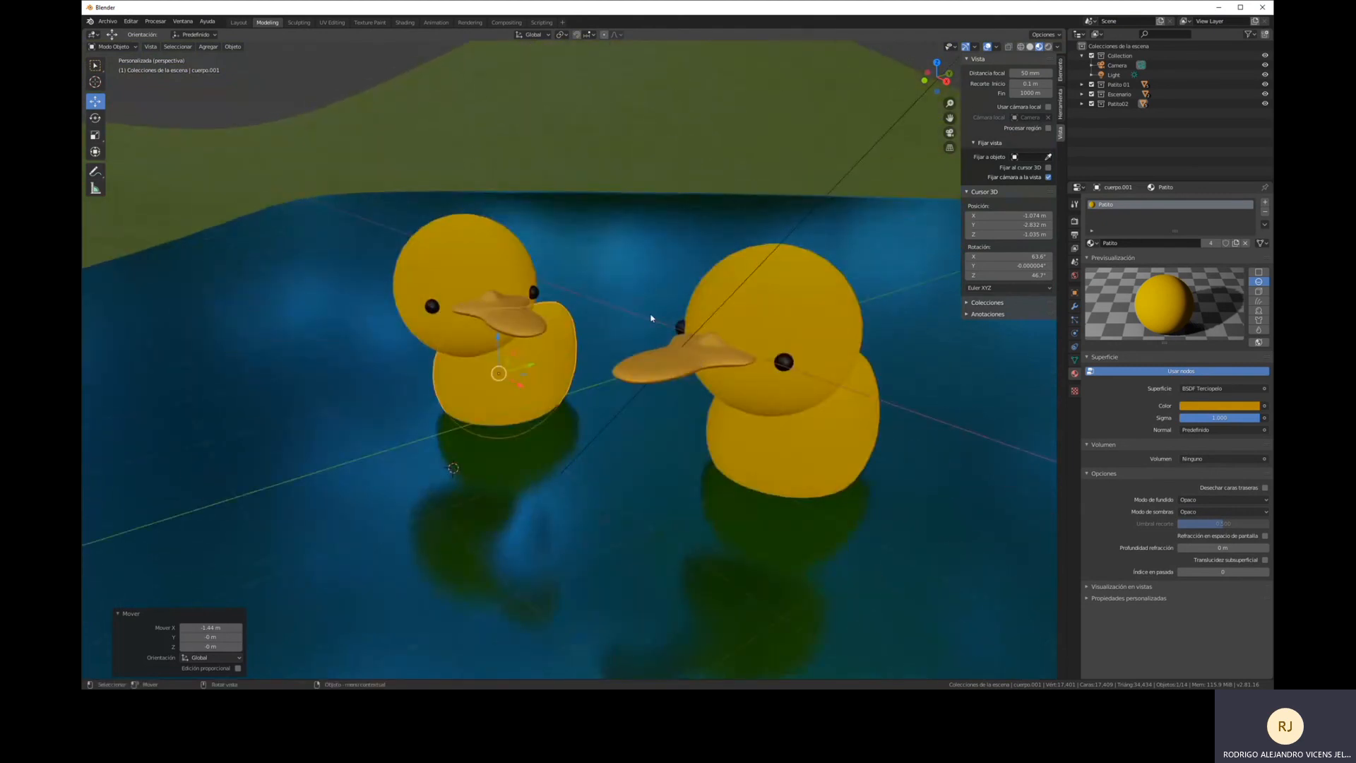
pyautogui.scroll(-3, 651, 318)
pyautogui.keyDown('shift'); pyautogui.moveTo(718, 358); pyautogui.dragTo(652, 346, button='middle'); pyautogui.keyUp('shift')
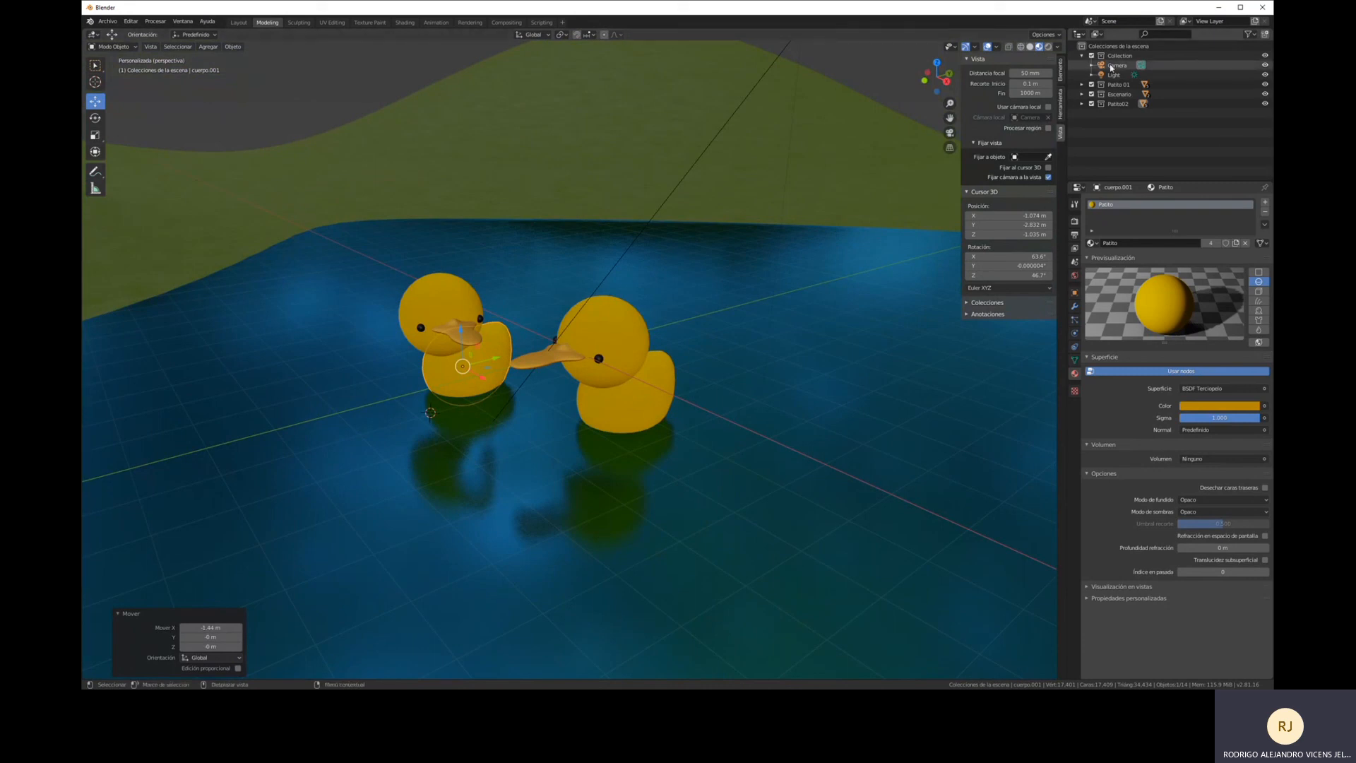
# Exclude the Patito 01 and Patito02 collections from the scene, and enable both collections again.
pyautogui.click(1091, 84)
pyautogui.click(1091, 103)
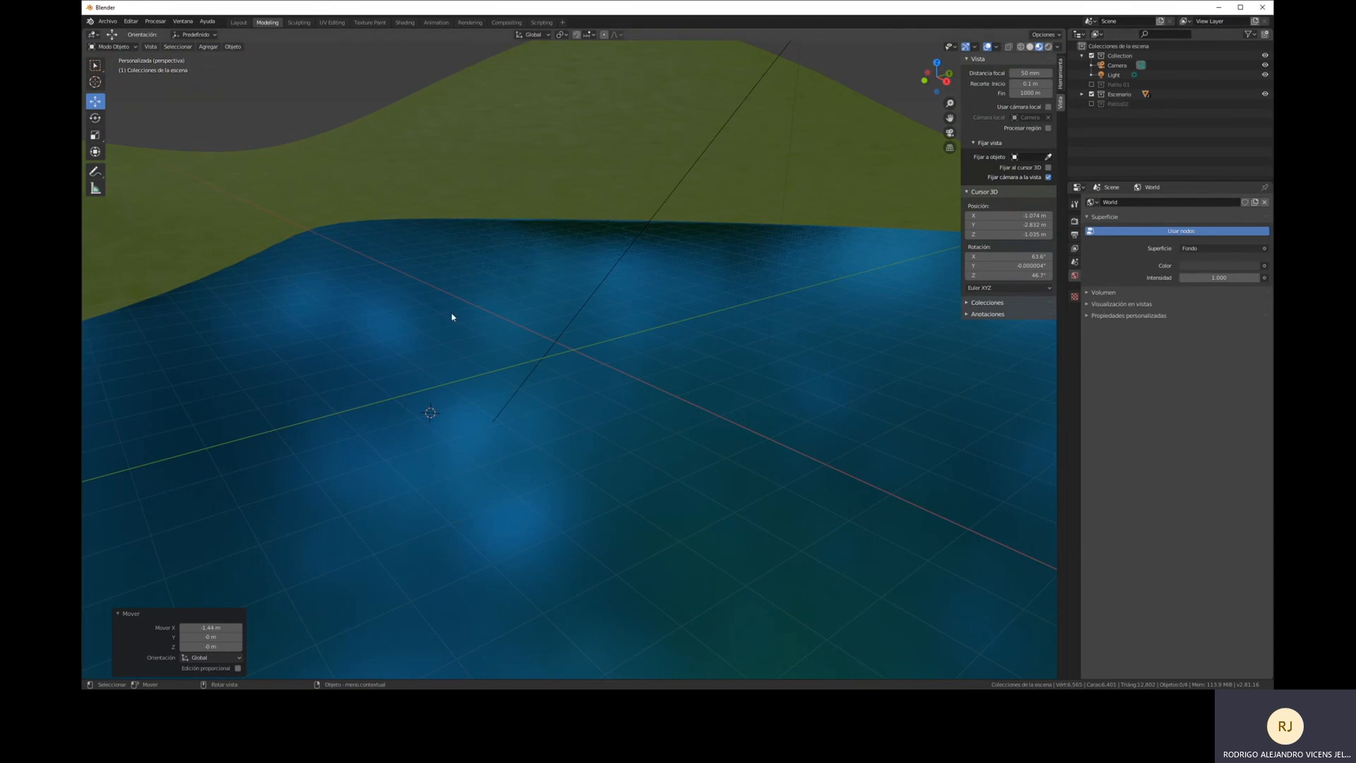
pyautogui.scroll(-3, 452, 317)
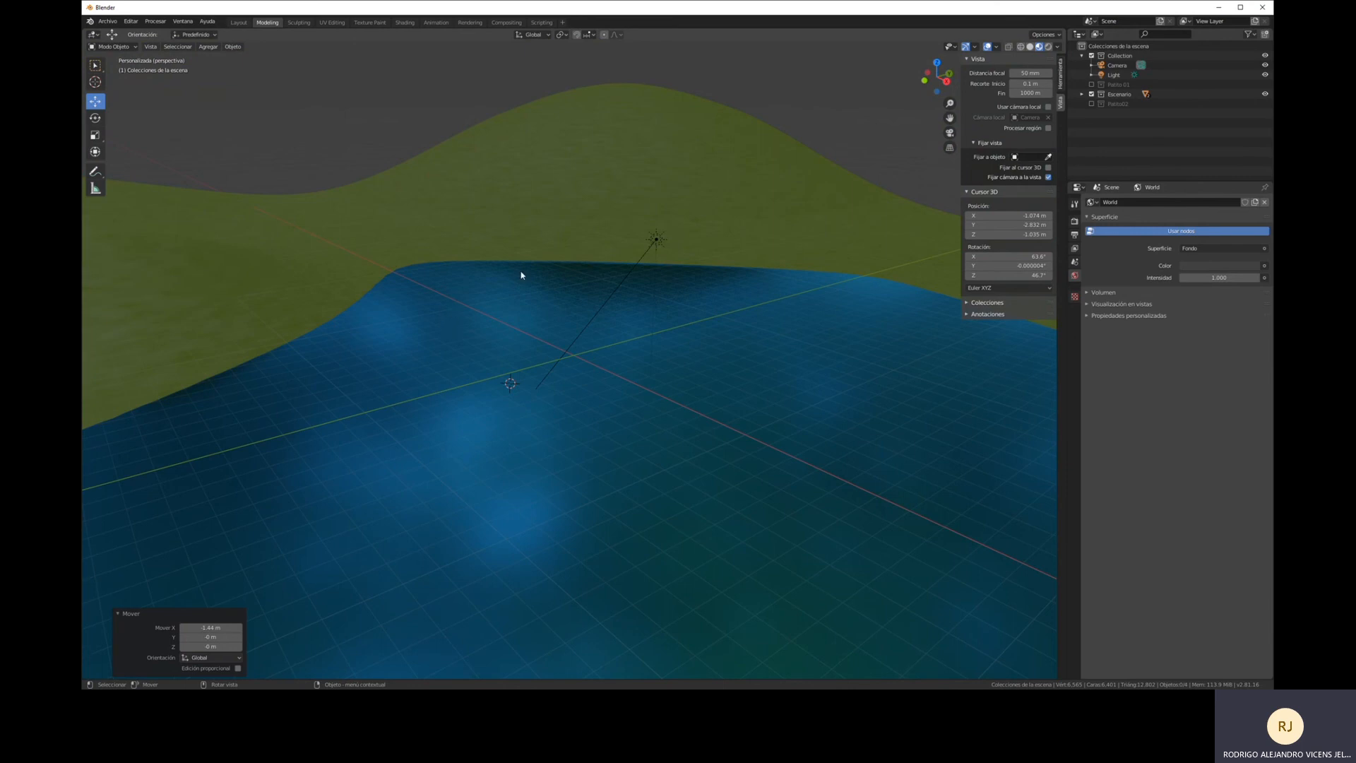
pyautogui.click(1091, 103)
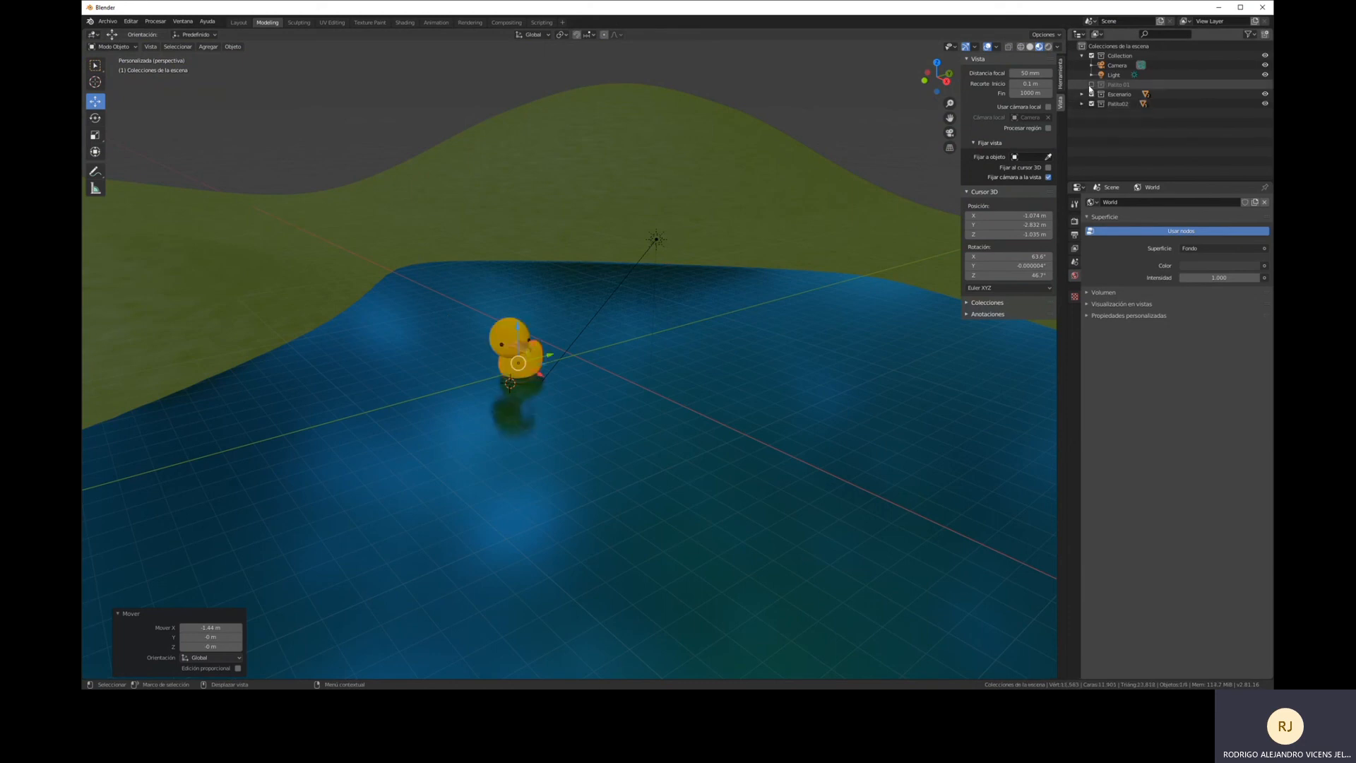
pyautogui.click(1091, 85)
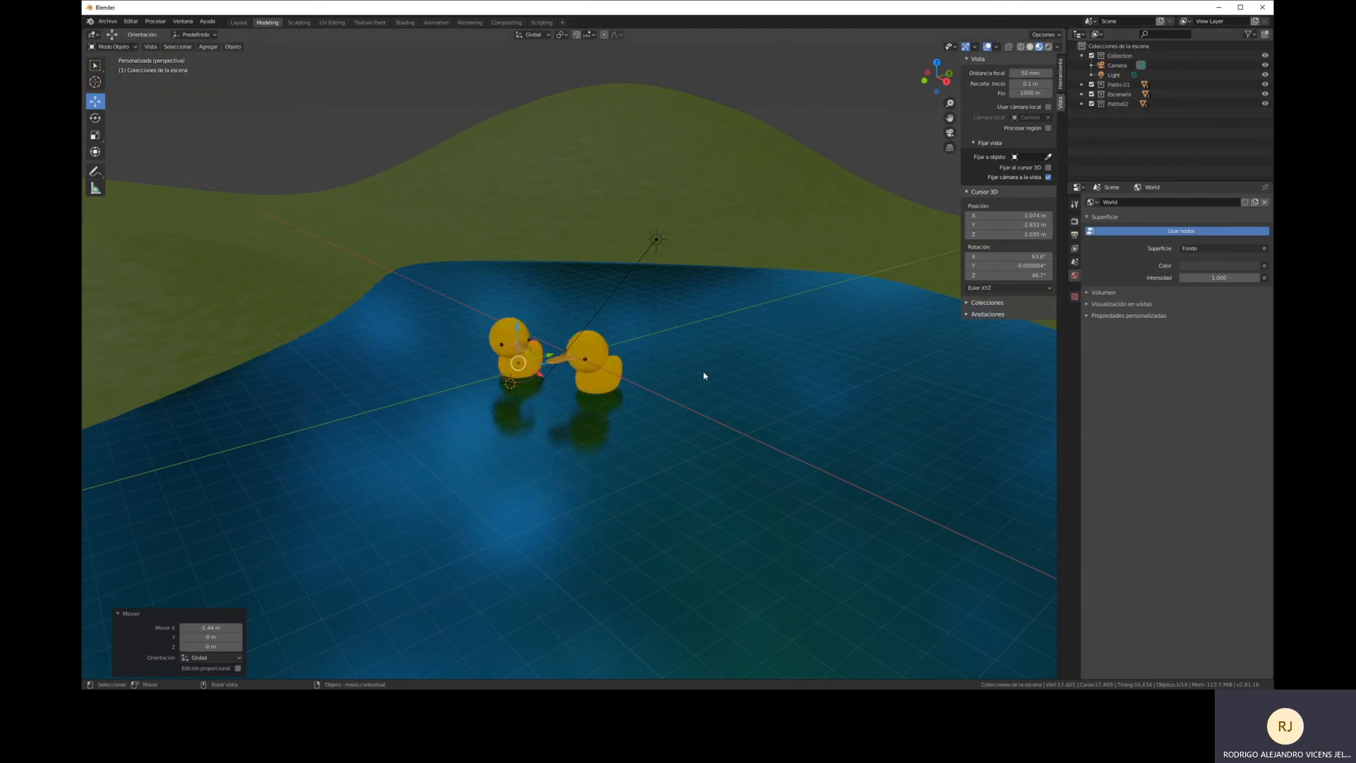
# Move the duck copy's body about -0.751 m along the X axis, farther from the original duck.
pyautogui.scroll(-3, 703, 376)
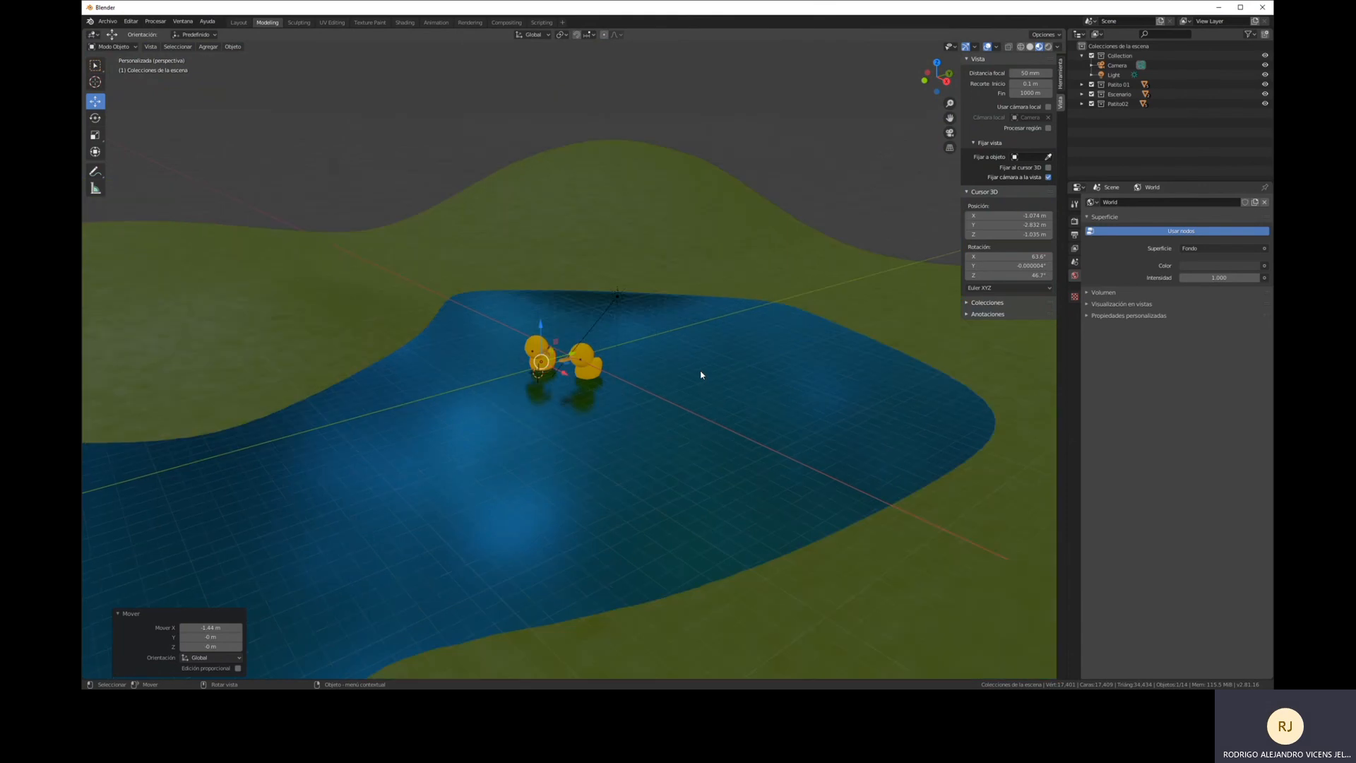
pyautogui.scroll(6, 701, 374)
pyautogui.moveTo(717, 370); pyautogui.dragTo(523, 330, button='middle')
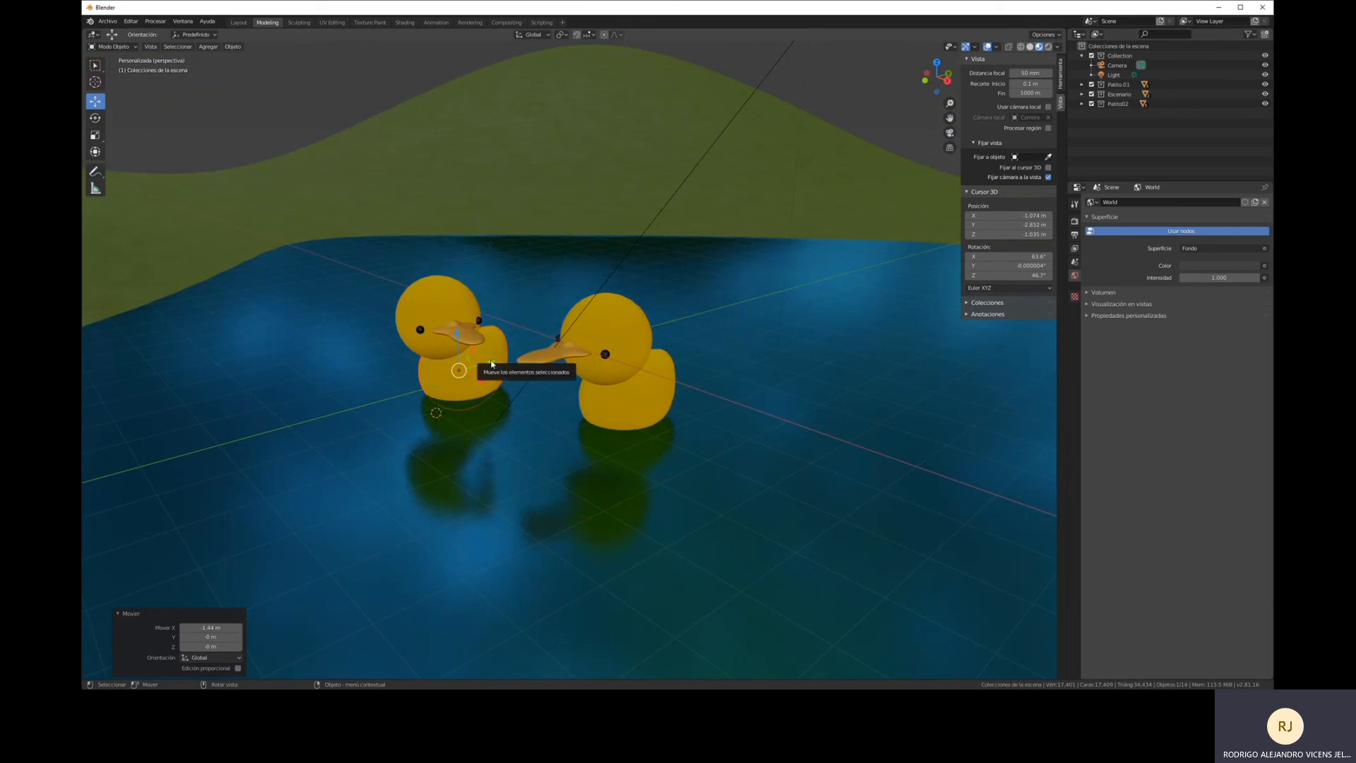
pyautogui.moveTo(490, 361); pyautogui.dragTo(370, 396)
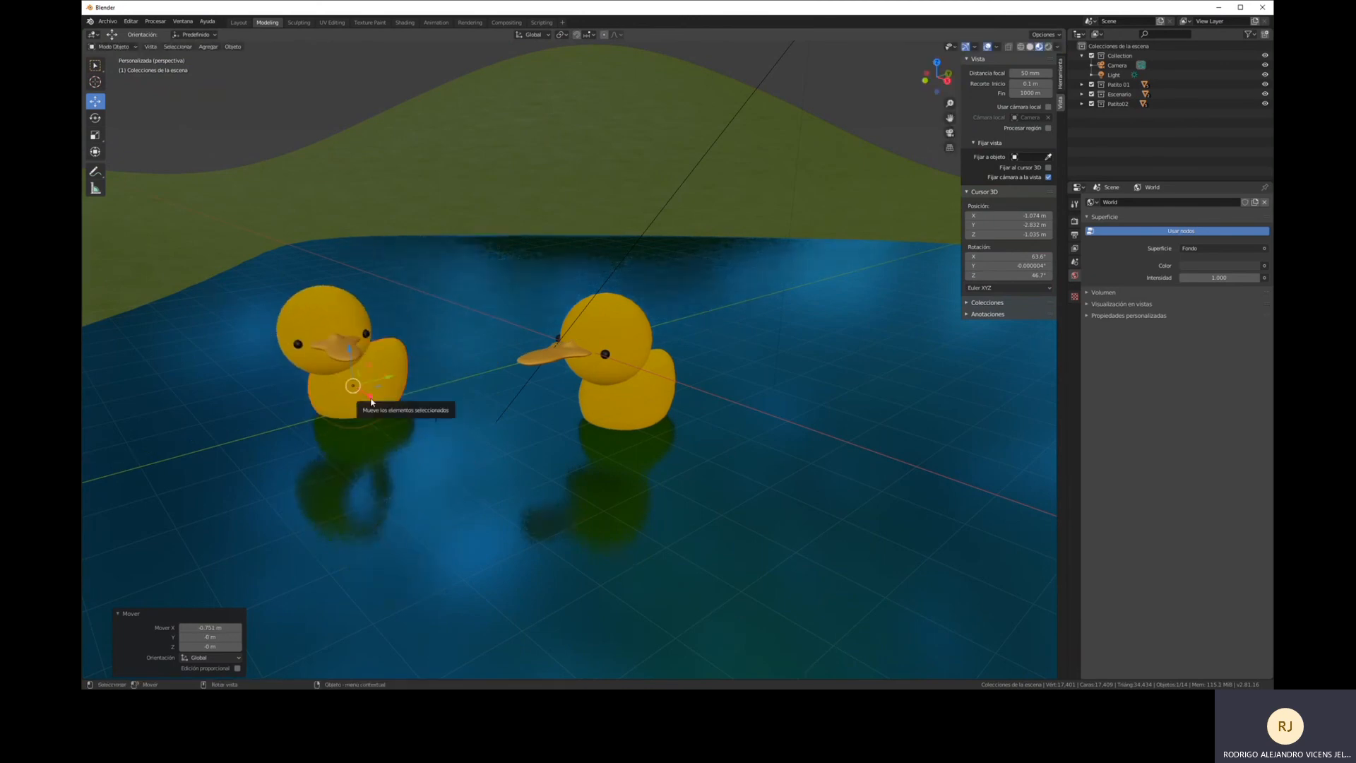